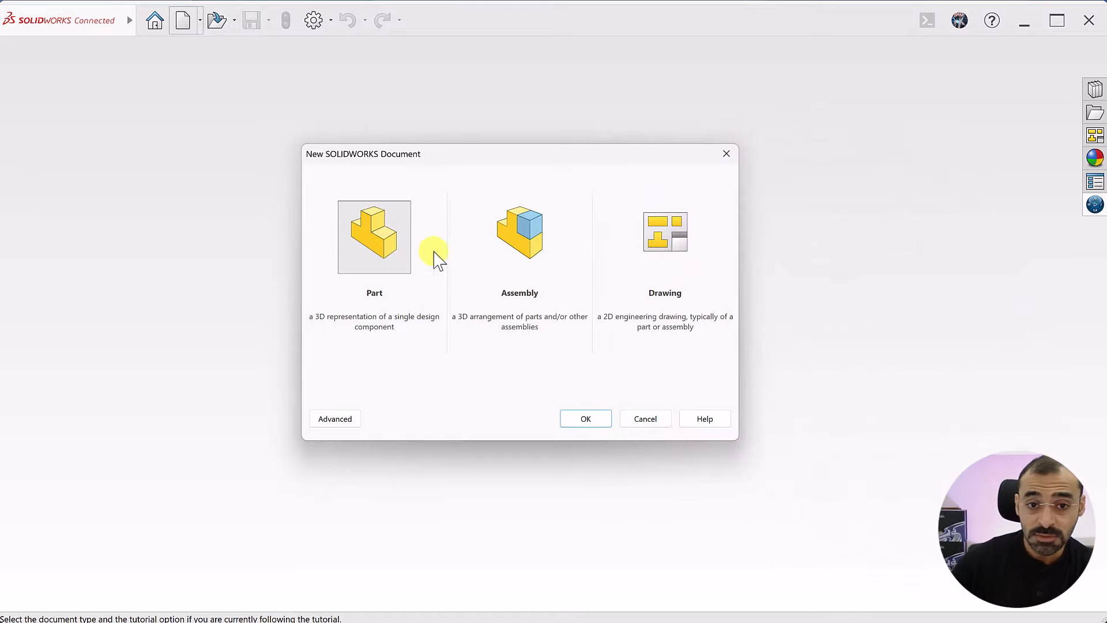
# Create a new part document
pyautogui.click(547, 254)
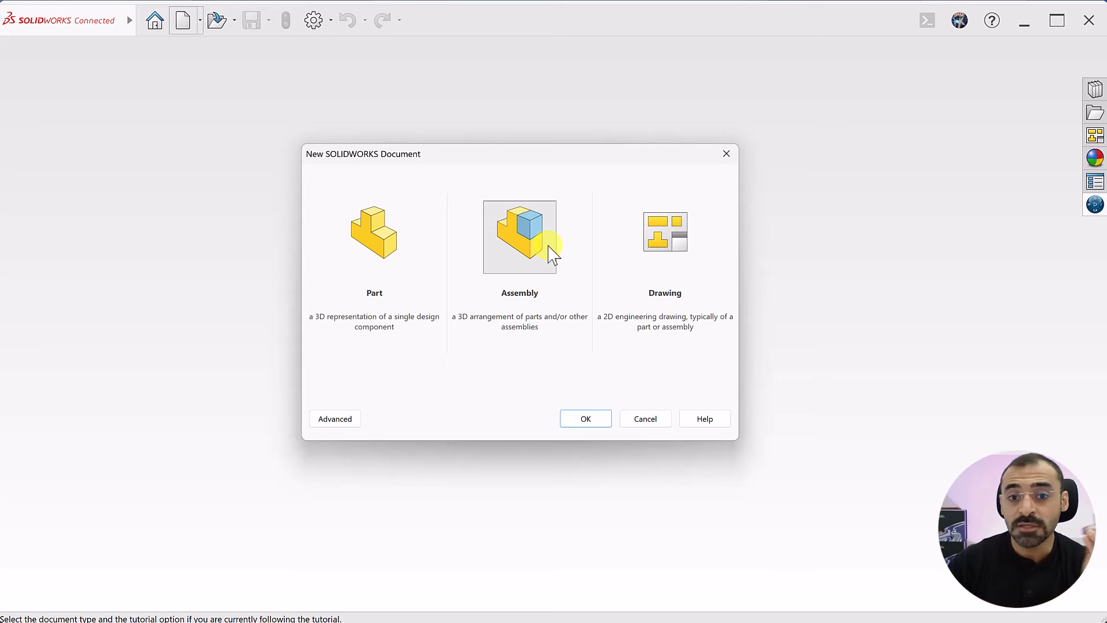
pyautogui.click(653, 262)
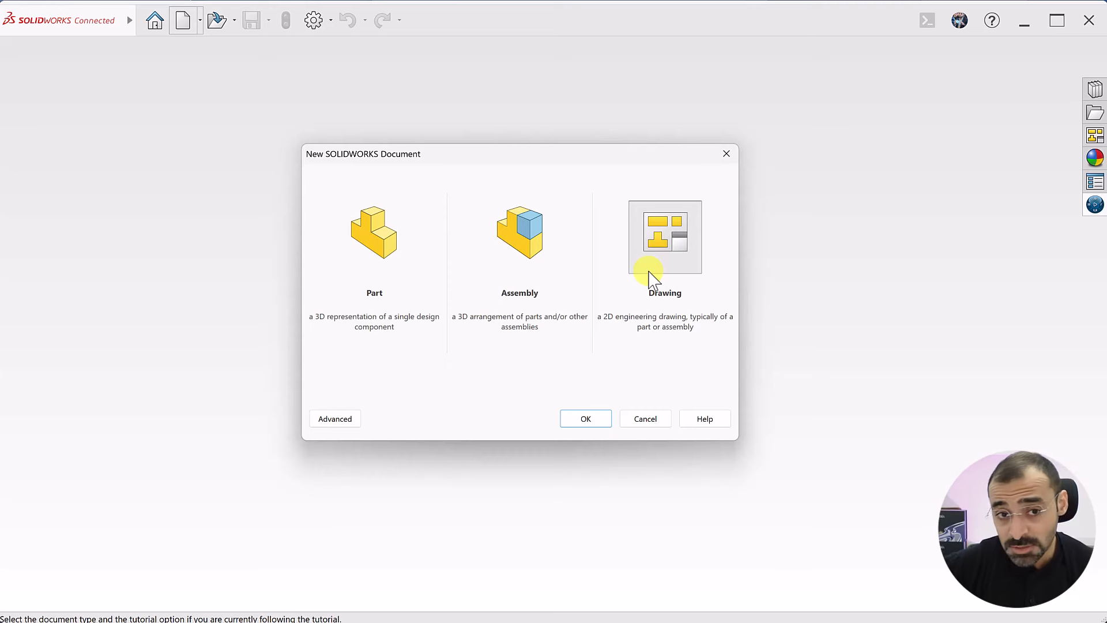
pyautogui.click(652, 280)
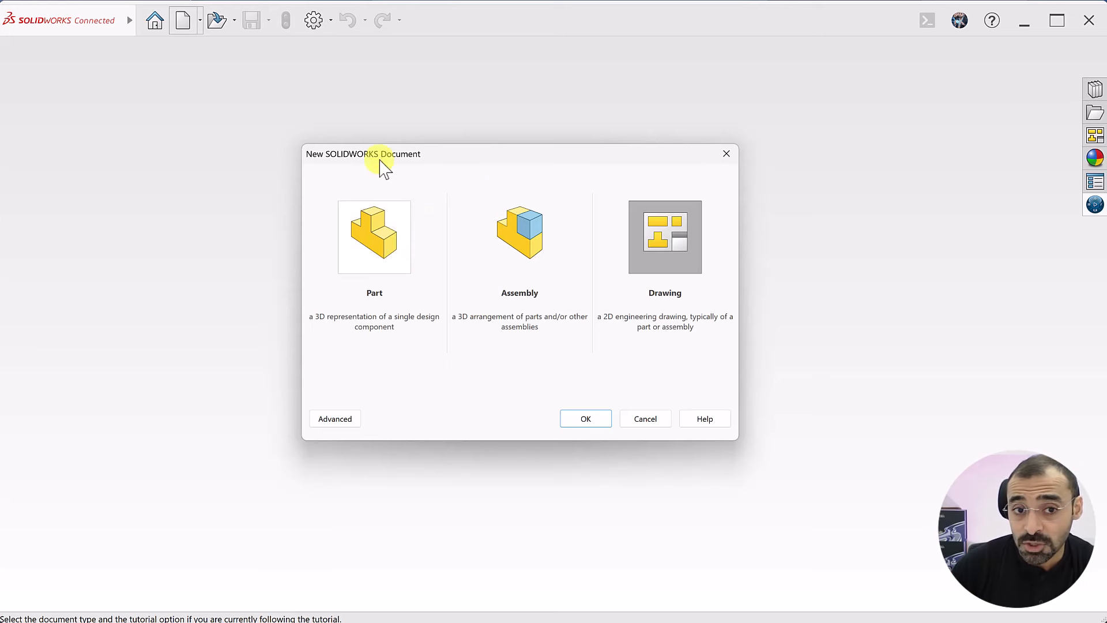
pyautogui.click(379, 270)
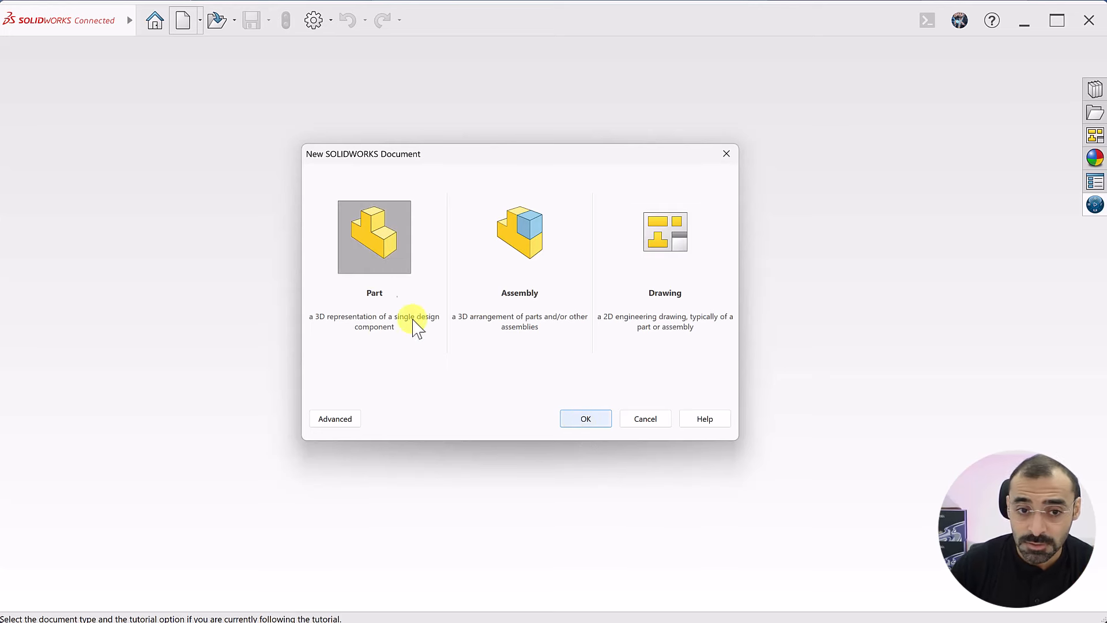
pyautogui.click(585, 419)
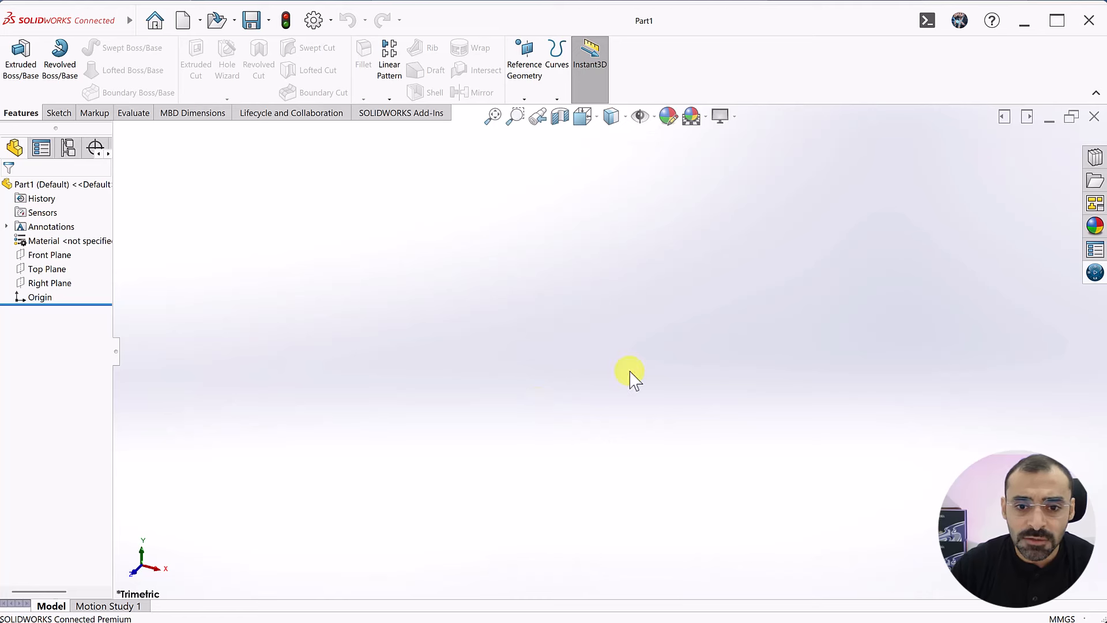
# Examine the origin and the default reference planes of the empty part
pyautogui.moveTo(625, 334); pyautogui.dragTo(507, 351, button='middle')
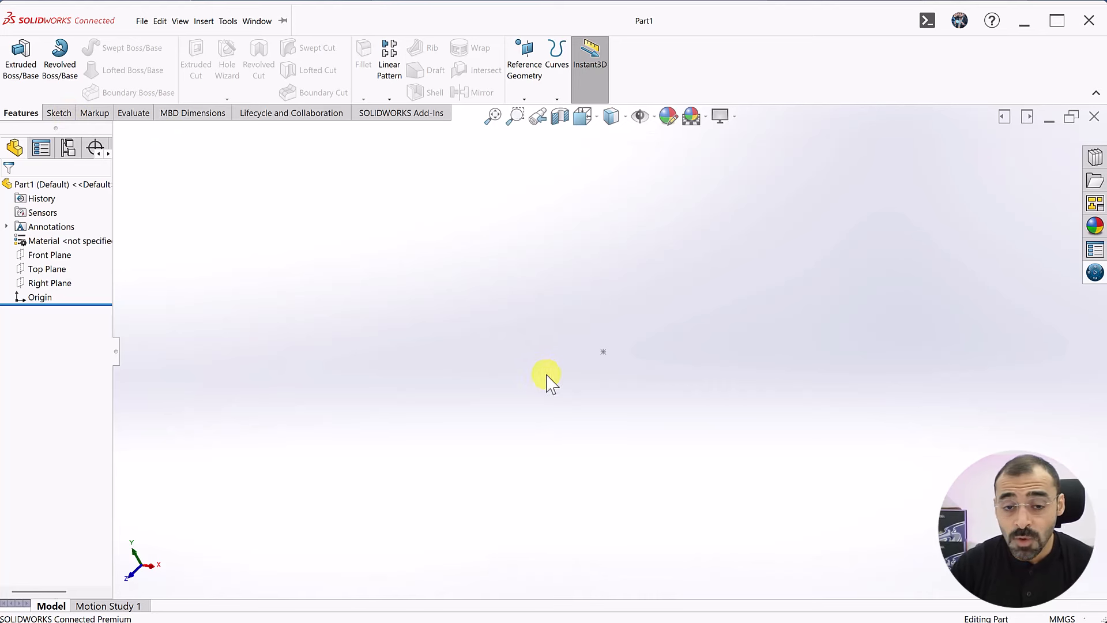
pyautogui.moveTo(567, 331); pyautogui.dragTo(615, 348, button='middle')
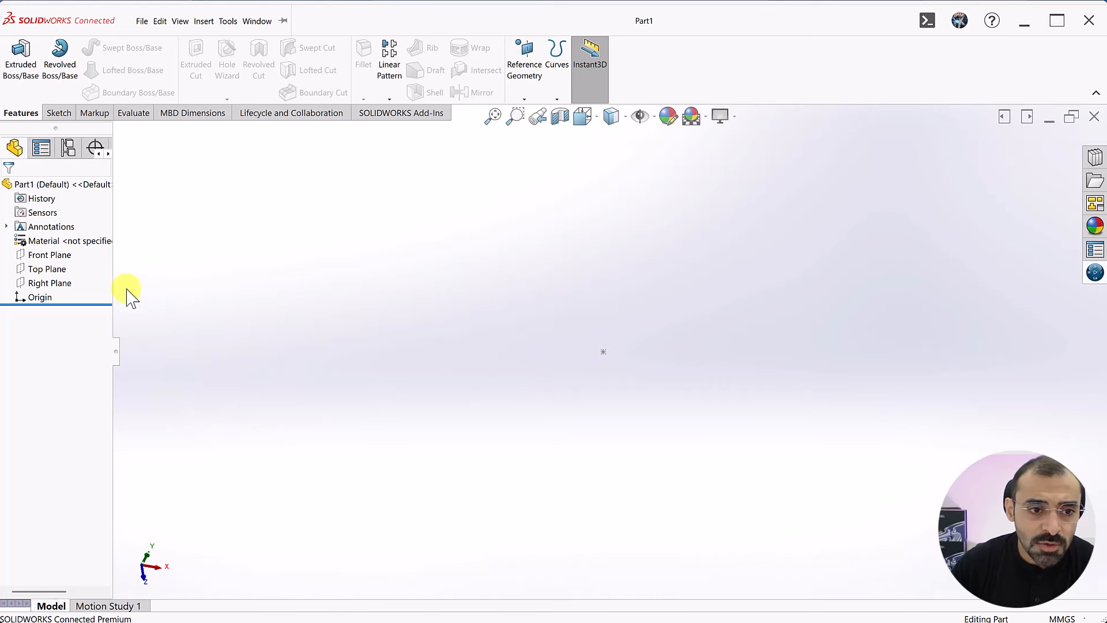
pyautogui.moveTo(470, 299); pyautogui.dragTo(429, 263, button='middle')
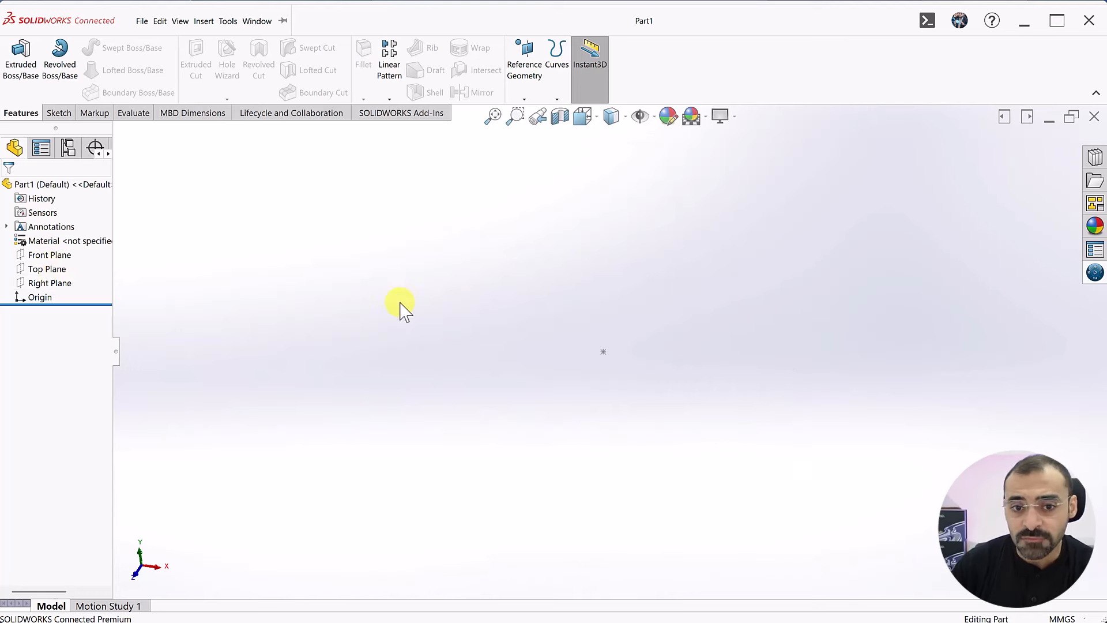
pyautogui.moveTo(400, 306); pyautogui.dragTo(413, 306, button='middle')
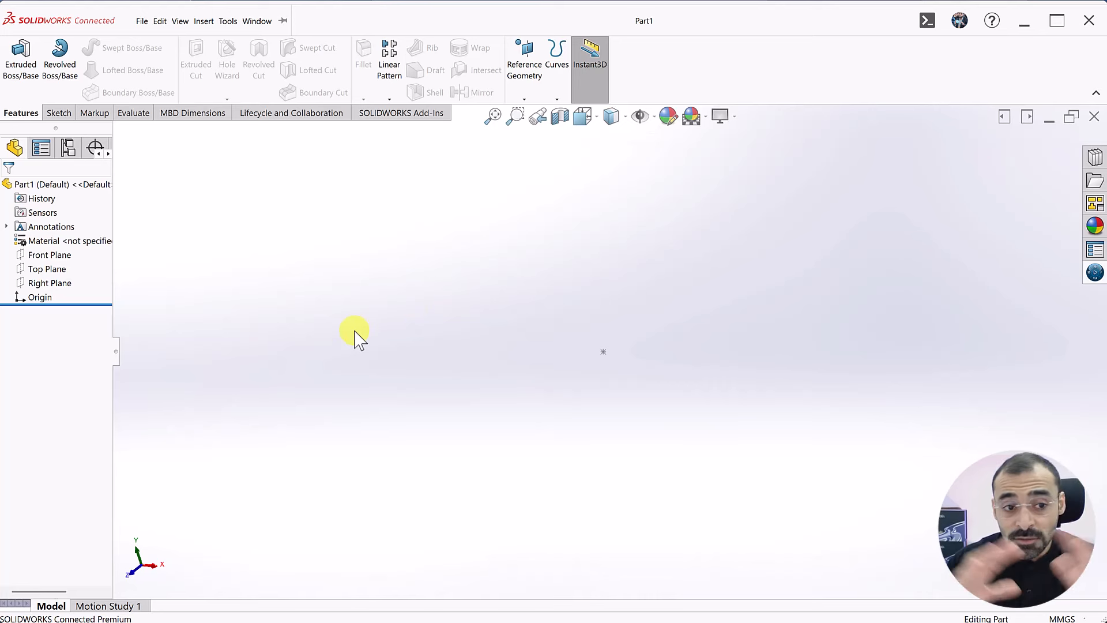
pyautogui.click(33, 297)
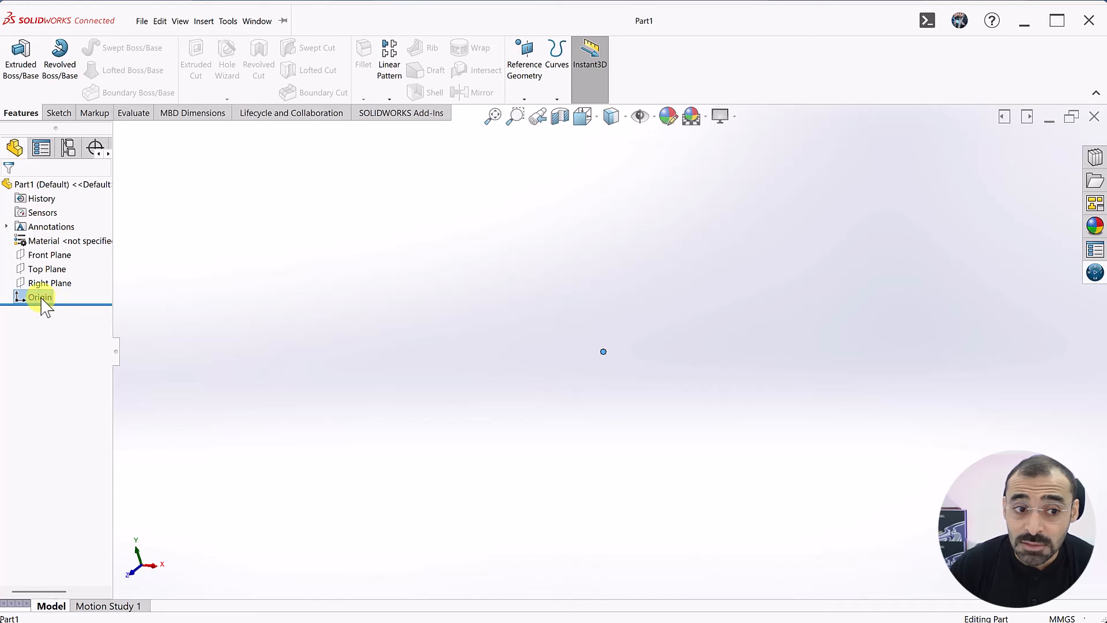
pyautogui.click(65, 336)
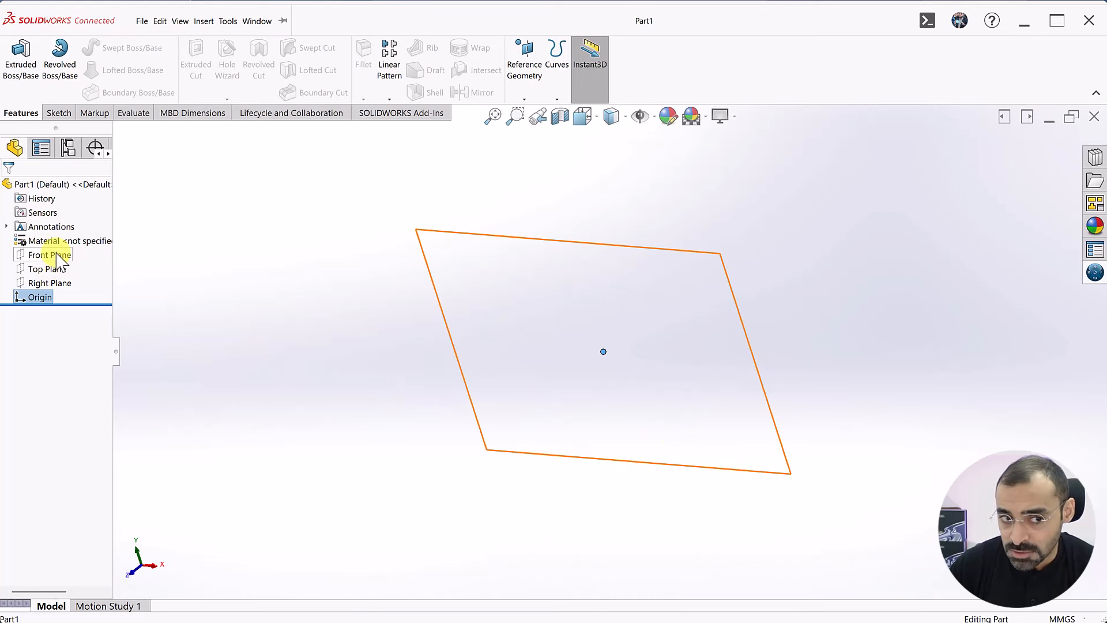
pyautogui.click(60, 332)
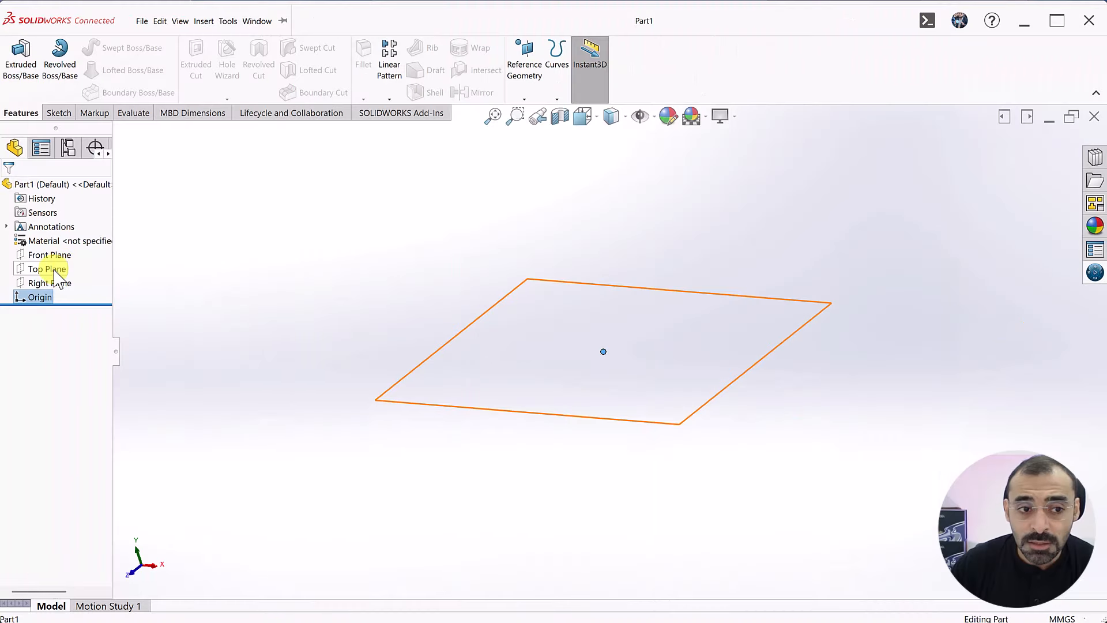
# Start a new sketch on the Top Plane
pyautogui.click(55, 270)
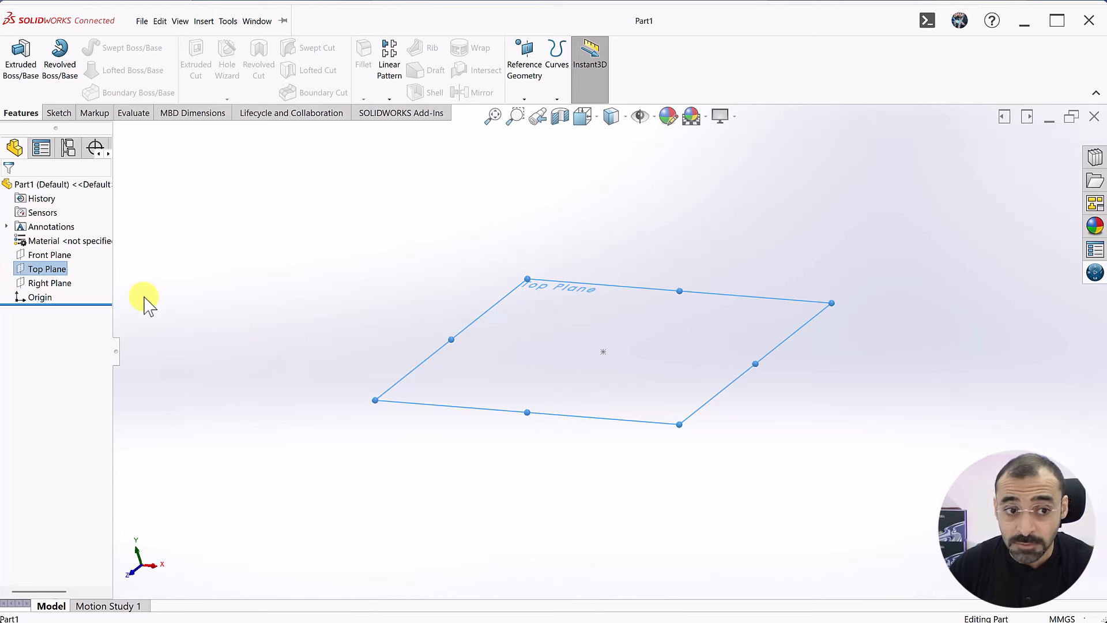
pyautogui.click(52, 113)
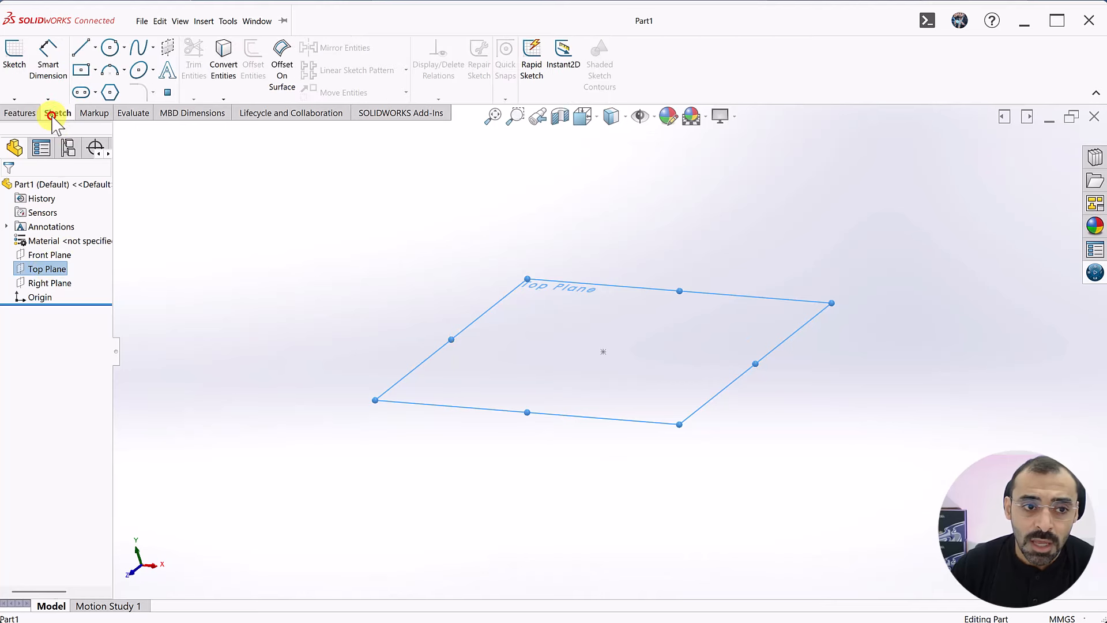
pyautogui.click(14, 64)
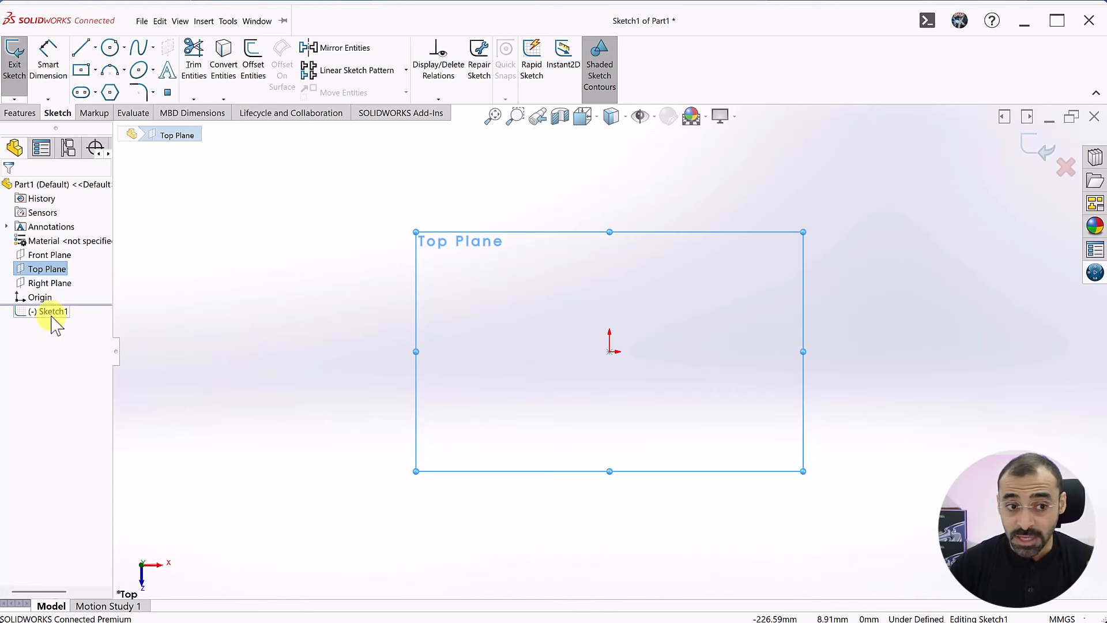
# Sketch a center rectangle of about 143 by 85 mm, centred on the origin
pyautogui.click(82, 72)
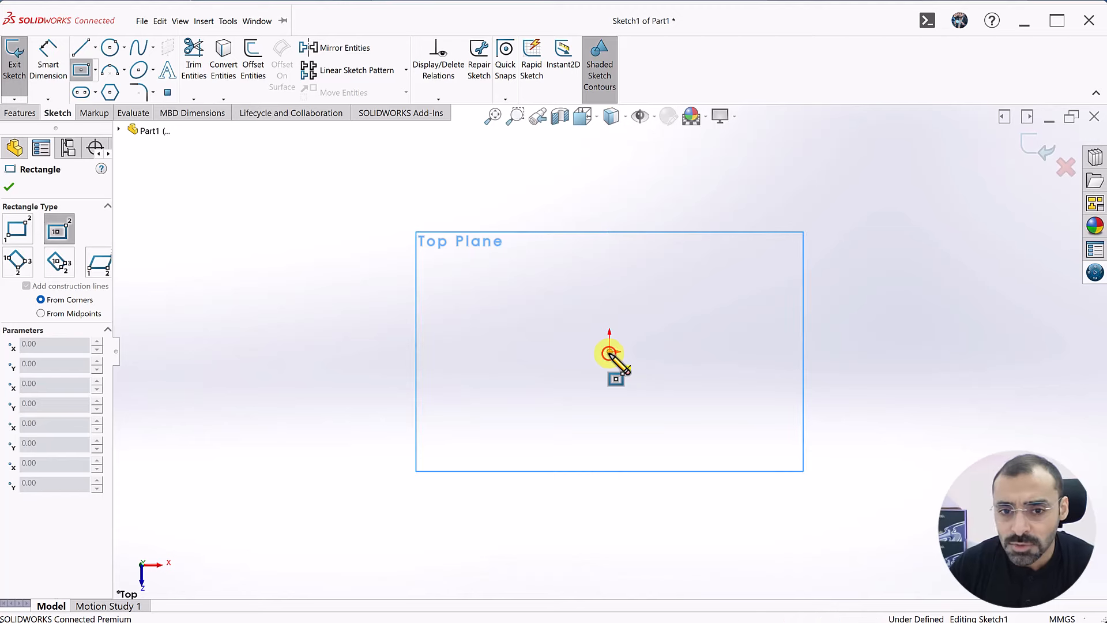
pyautogui.click(610, 352)
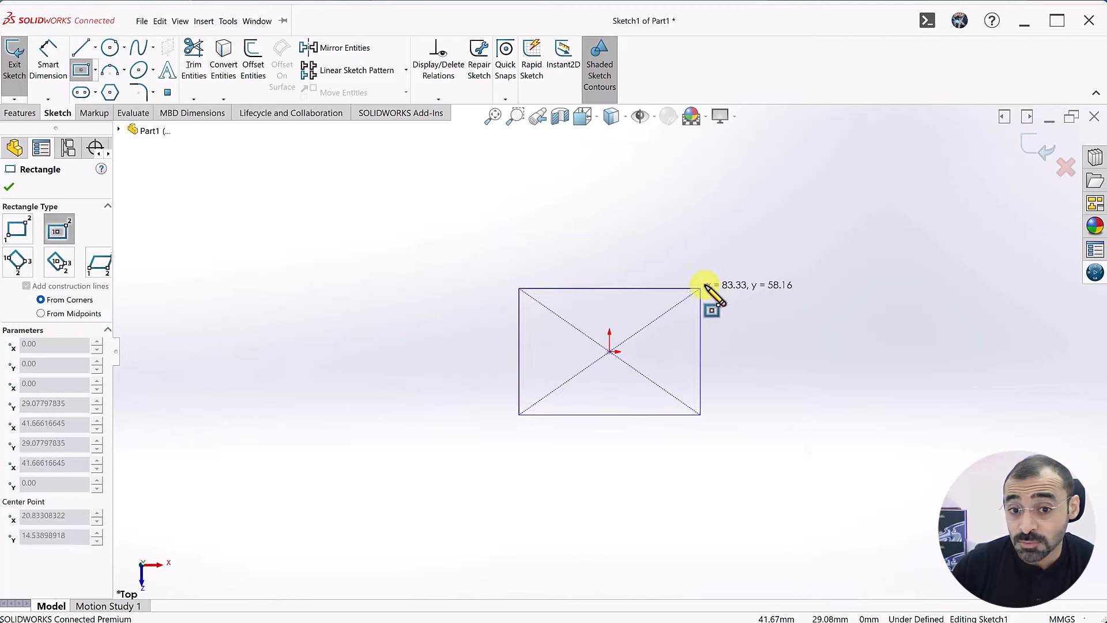
pyautogui.click(820, 250)
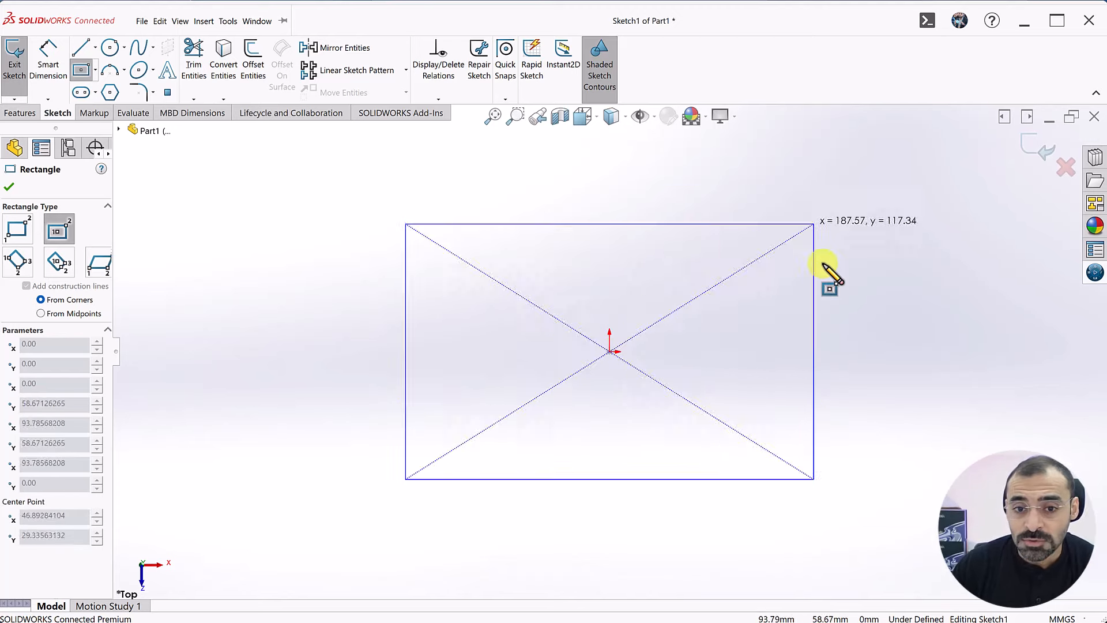
pyautogui.click(764, 260)
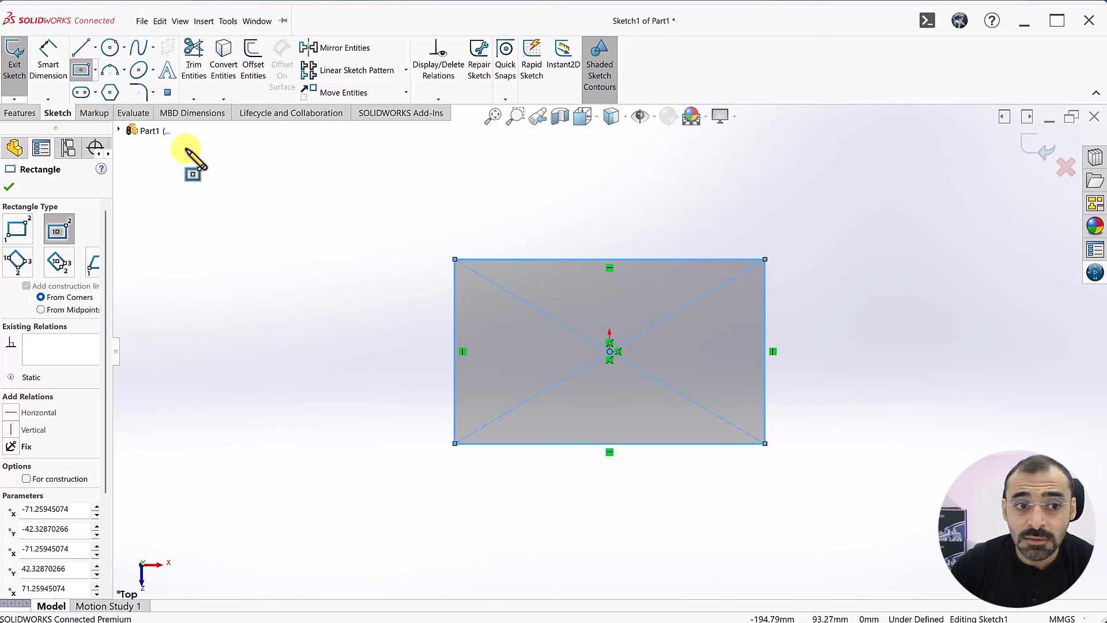
# Dimension the rectangle's lower horizontal edge with Smart Dimension and set its length to 1.5 m
pyautogui.click(48, 63)
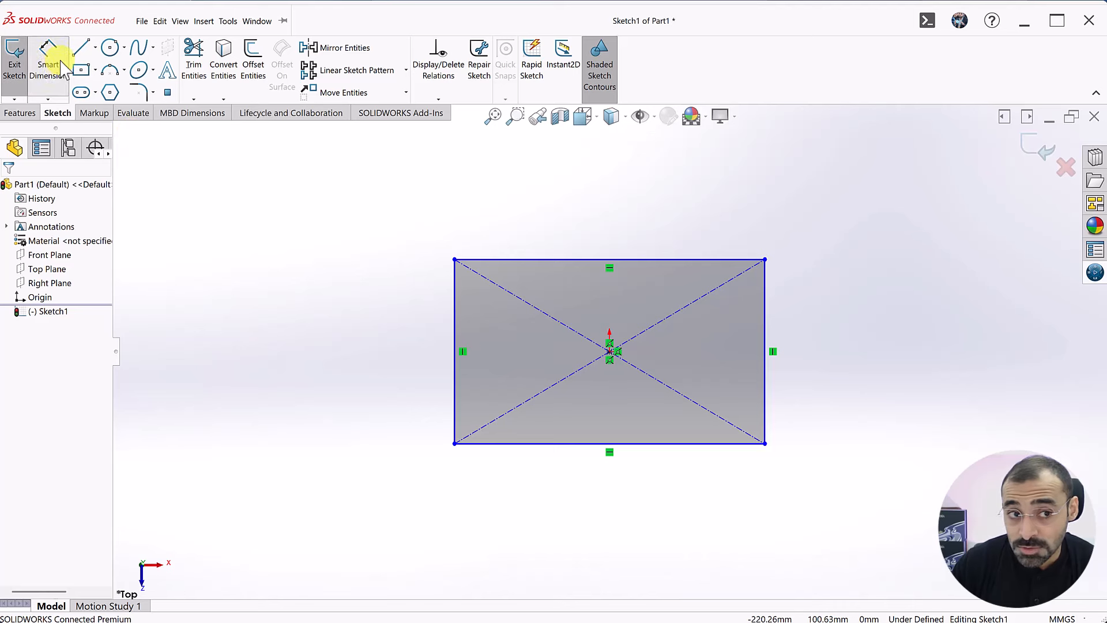
pyautogui.click(638, 444)
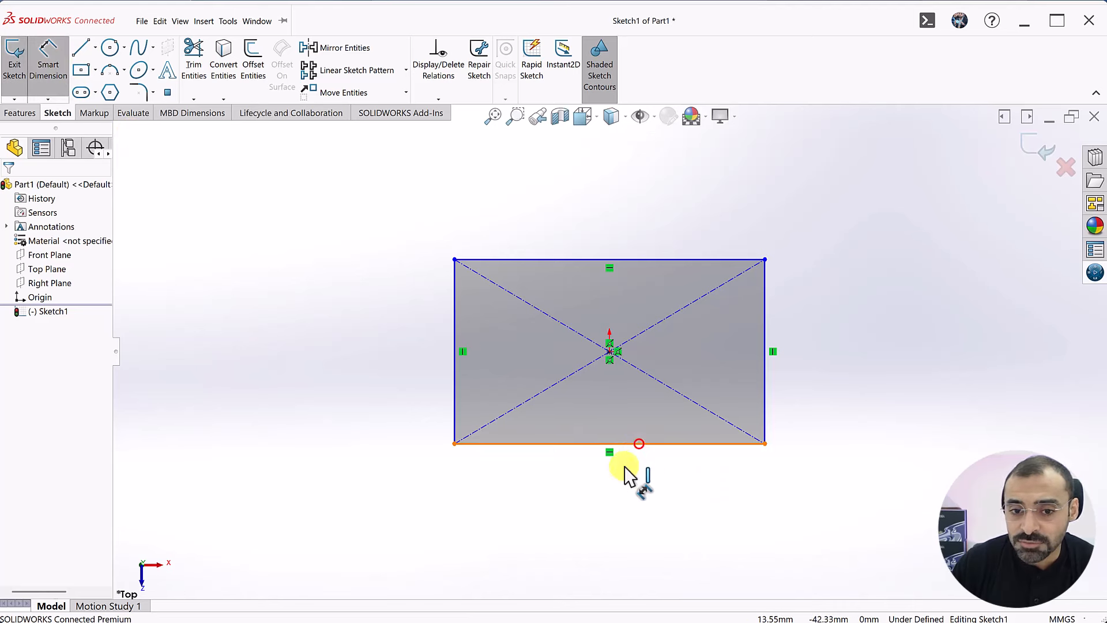
pyautogui.click(613, 508)
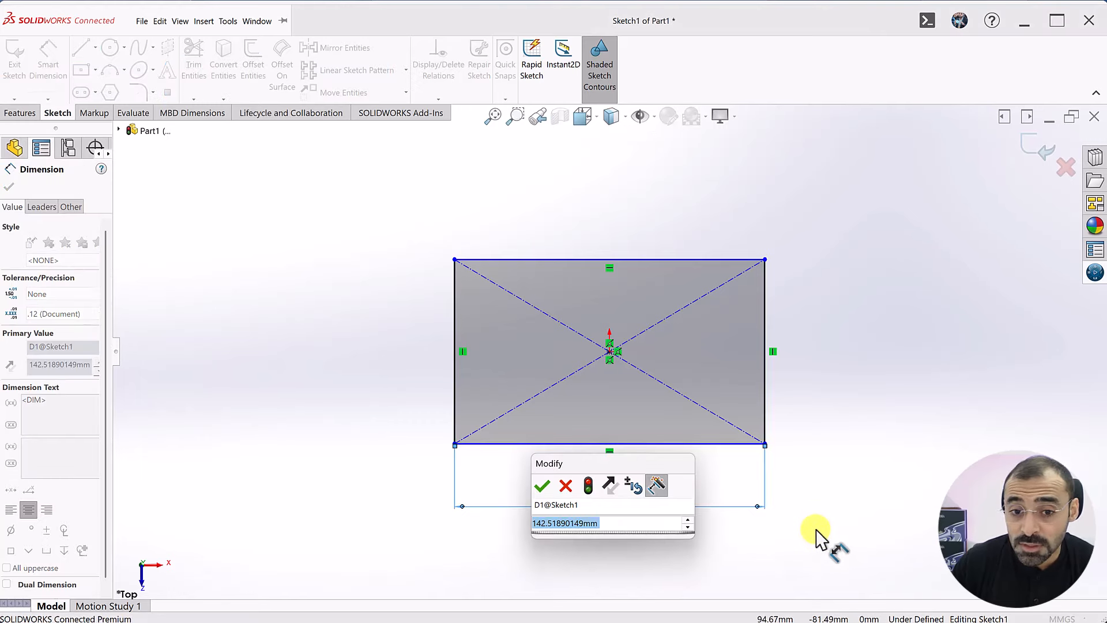
pyautogui.moveTo(648, 464); pyautogui.dragTo(936, 373)
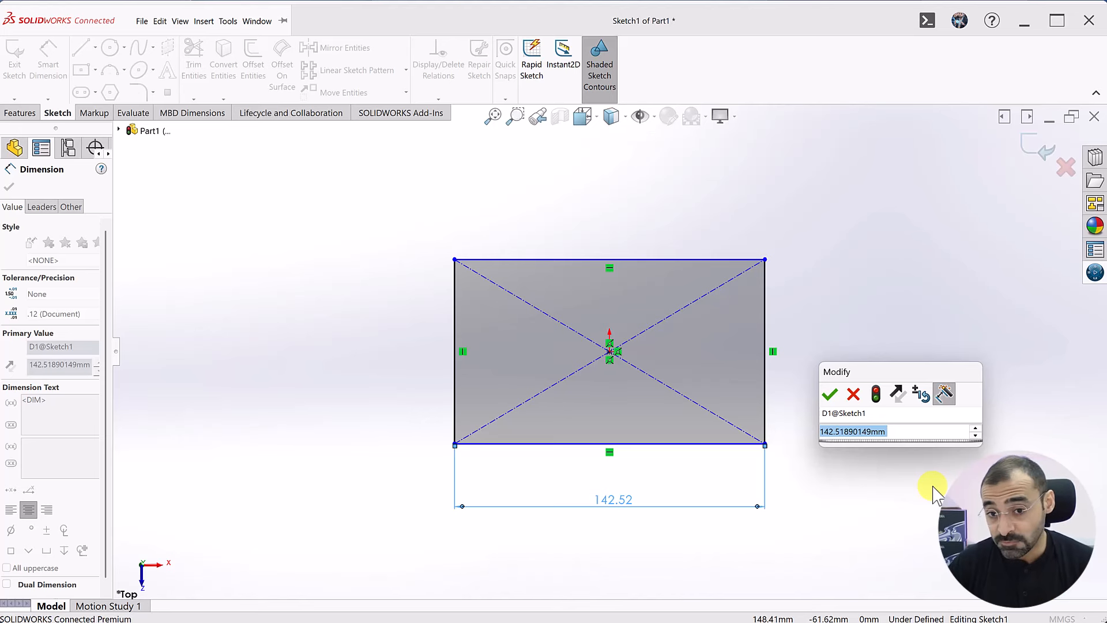
pyautogui.write('1.5')
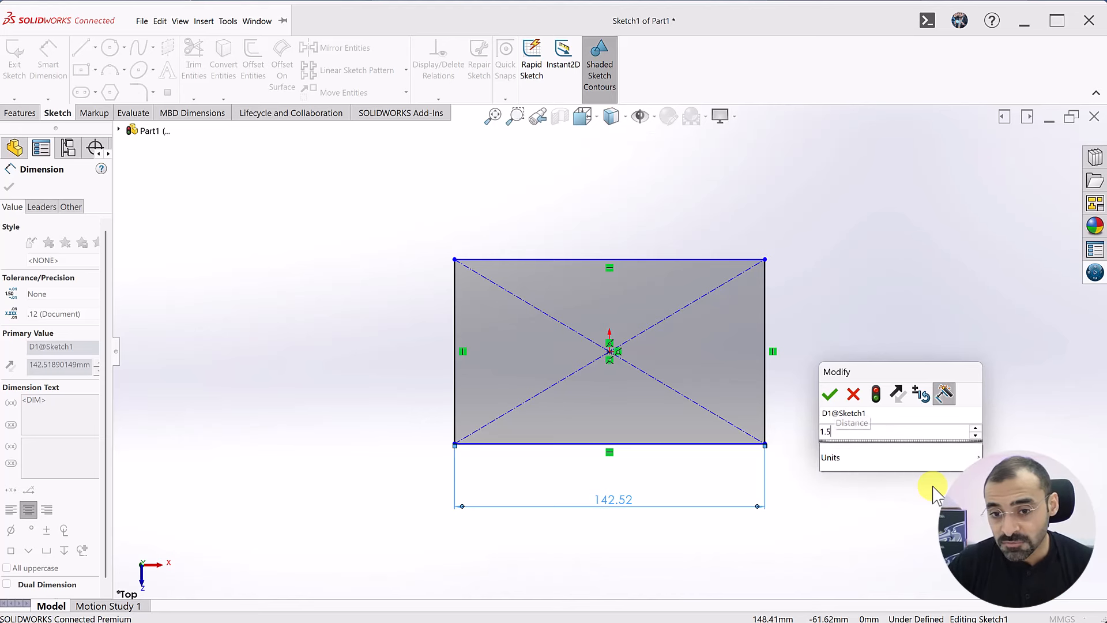
pyautogui.moveTo(931, 465)
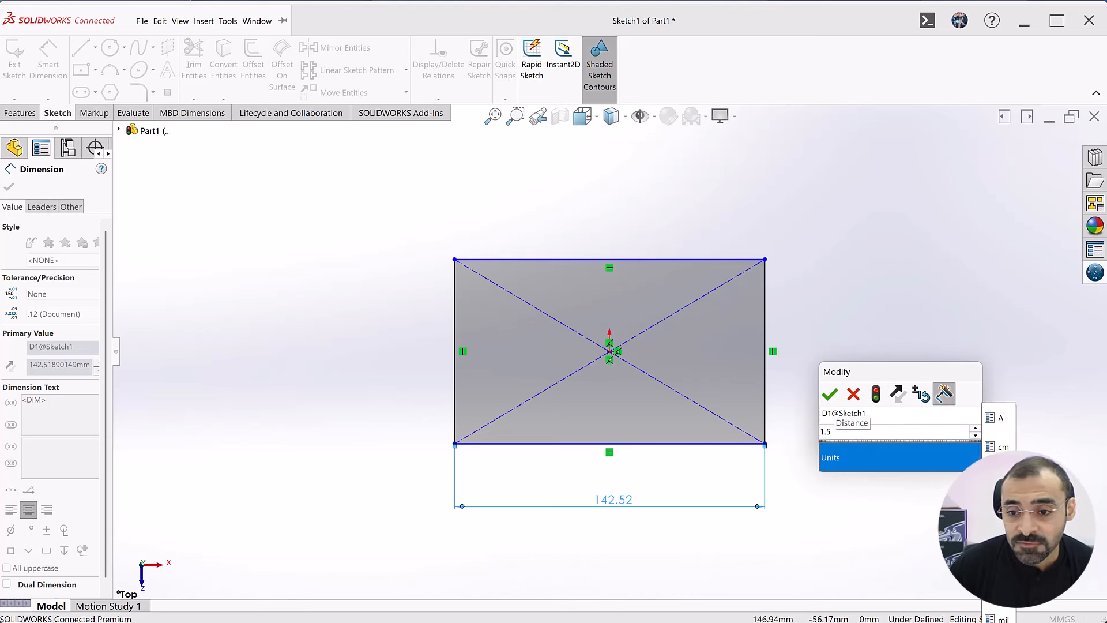
pyautogui.click(996, 533)
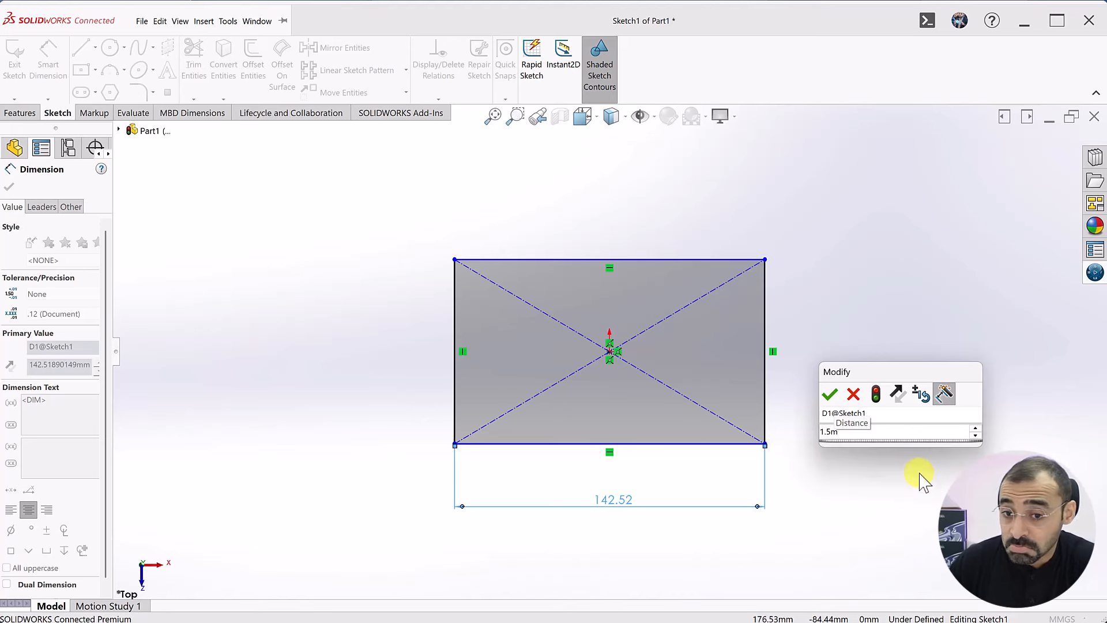
pyautogui.click(830, 398)
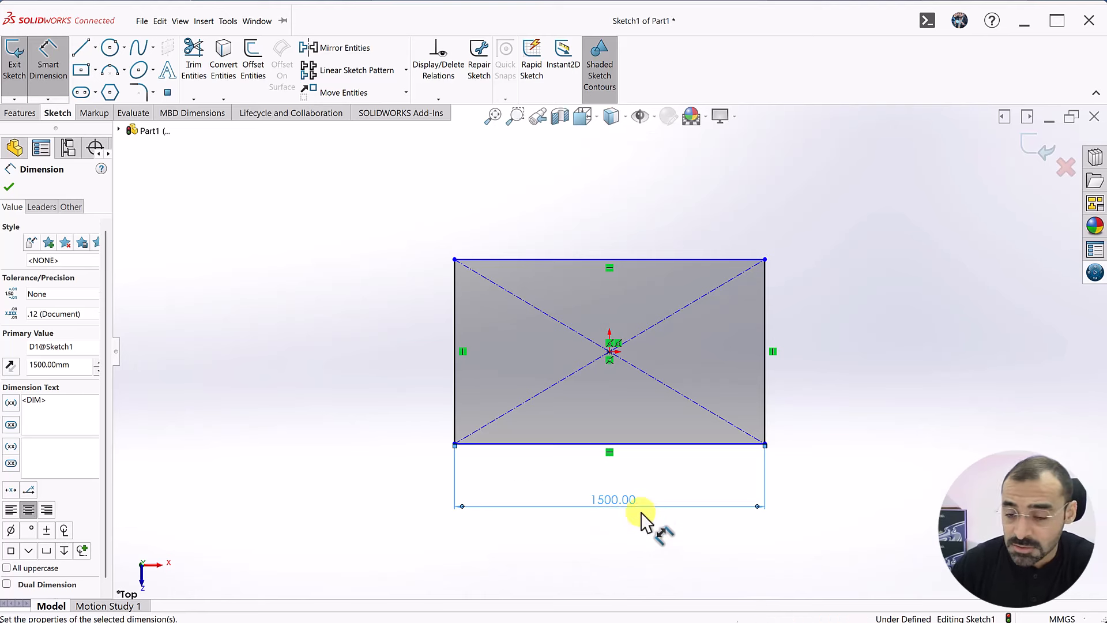
# Dimension the rectangle's right vertical edge and set its length to 750 mm
pyautogui.click(767, 399)
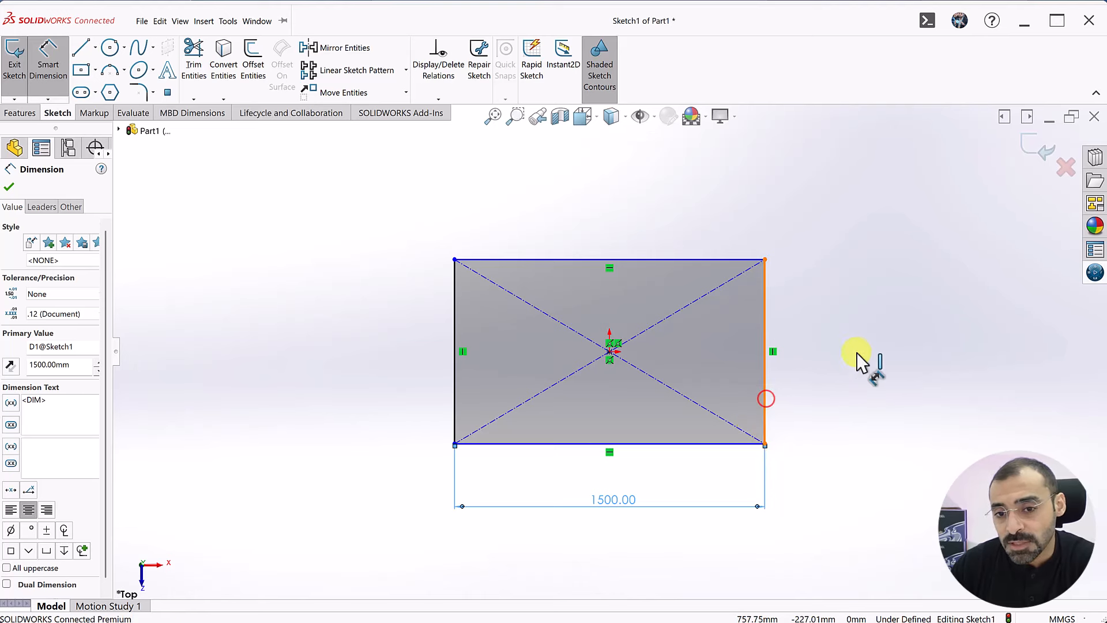
pyautogui.click(872, 361)
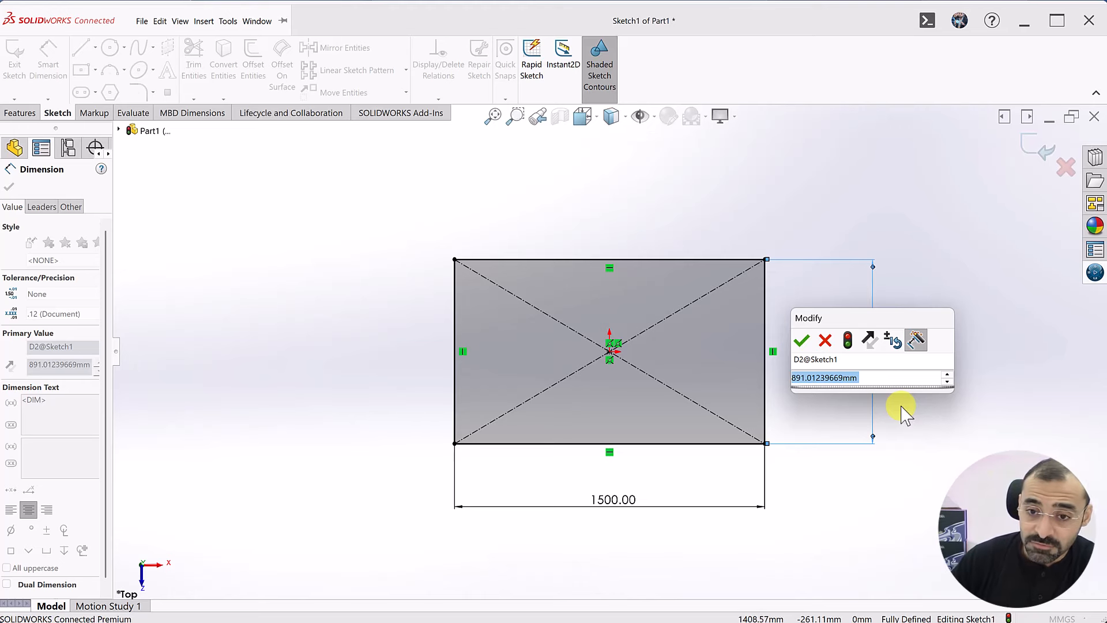
pyautogui.write('750')
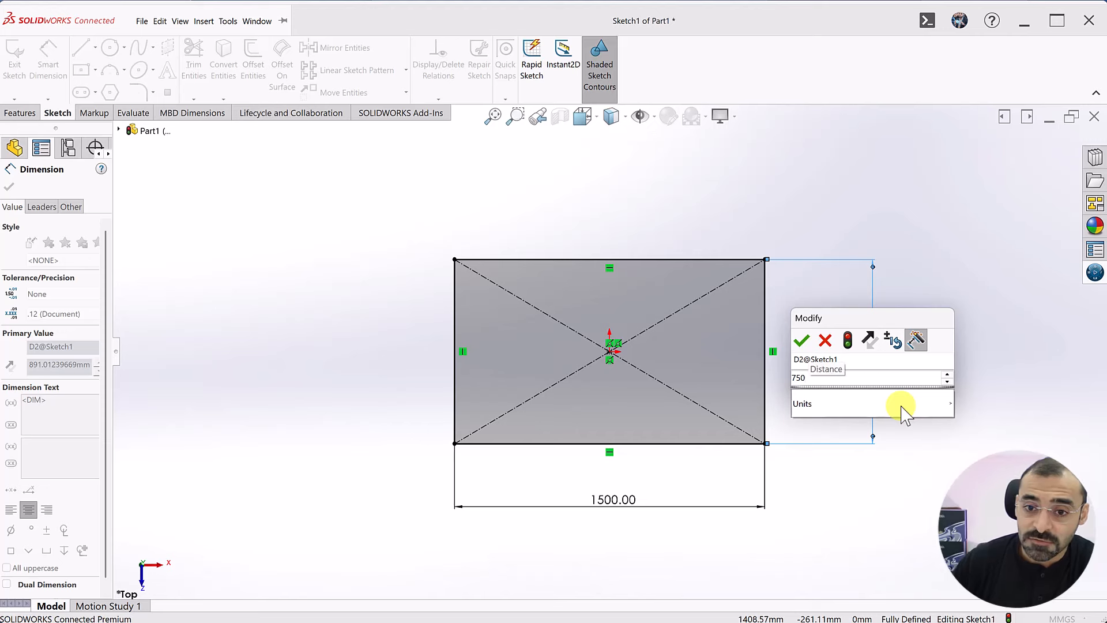
pyautogui.press('Return')
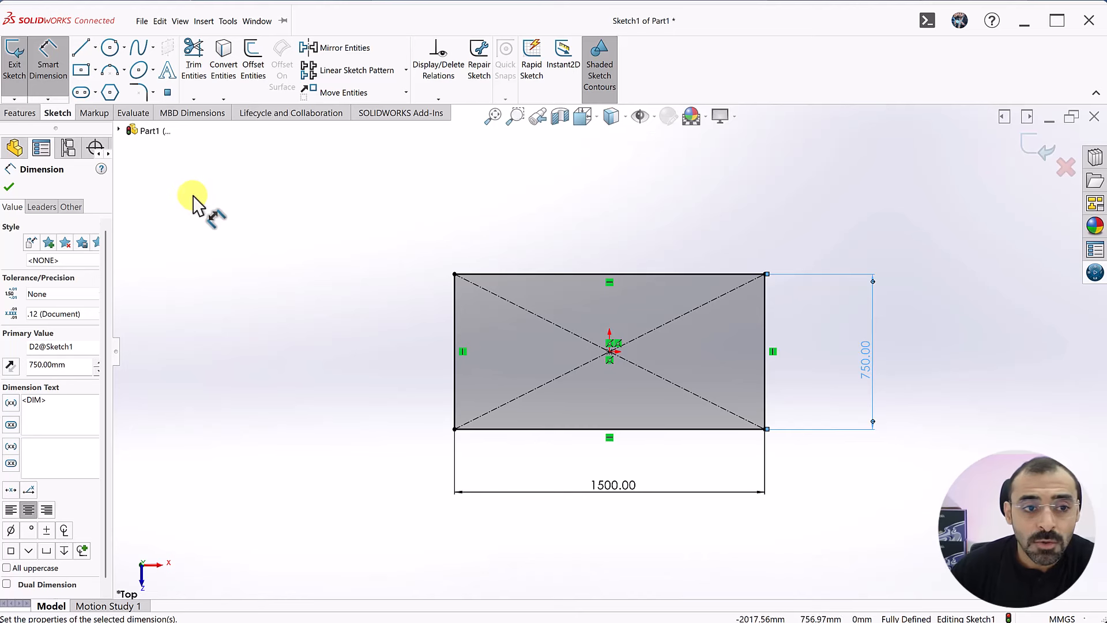
# Extrude the 1500 by 750 mm rectangle as a blind boss with a depth of 80 mm
pyautogui.click(22, 112)
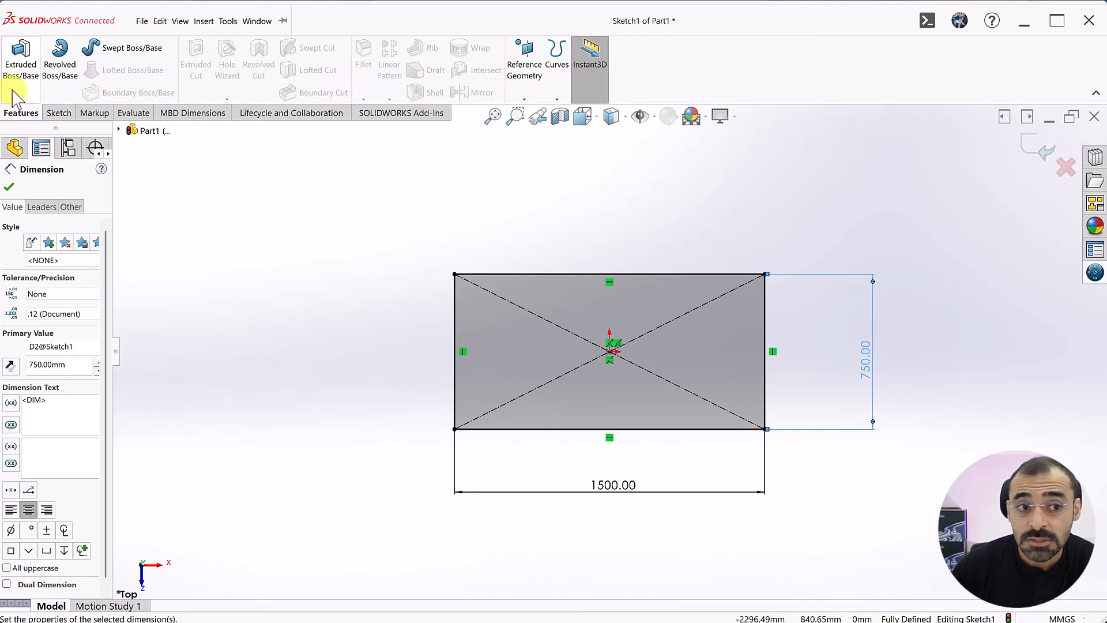
pyautogui.click(15, 94)
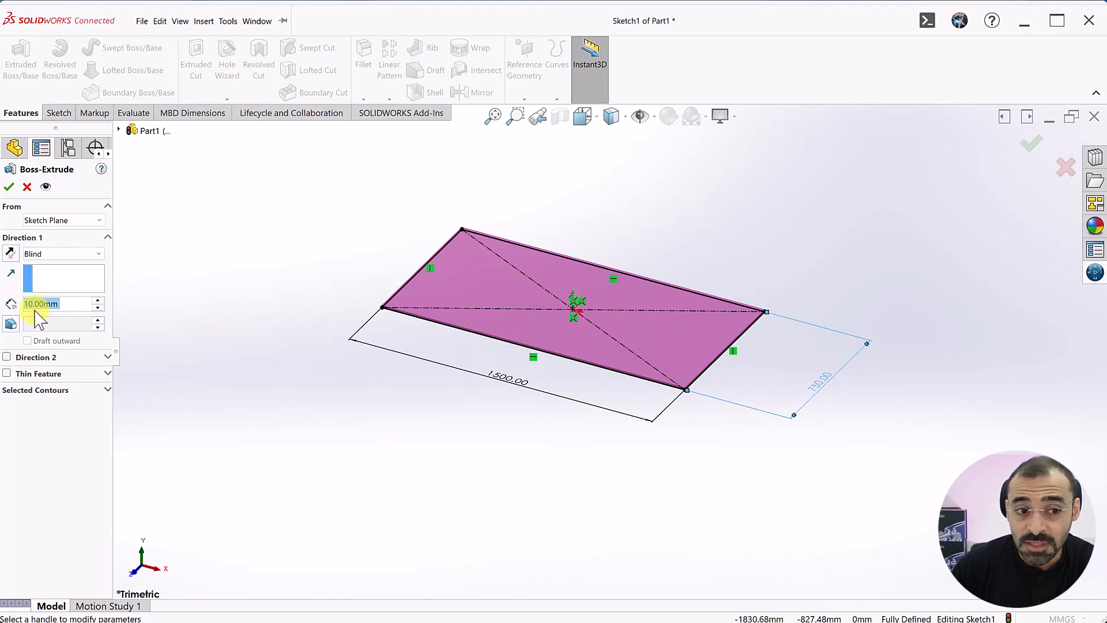
pyautogui.click(97, 301)
pyautogui.click(98, 300)
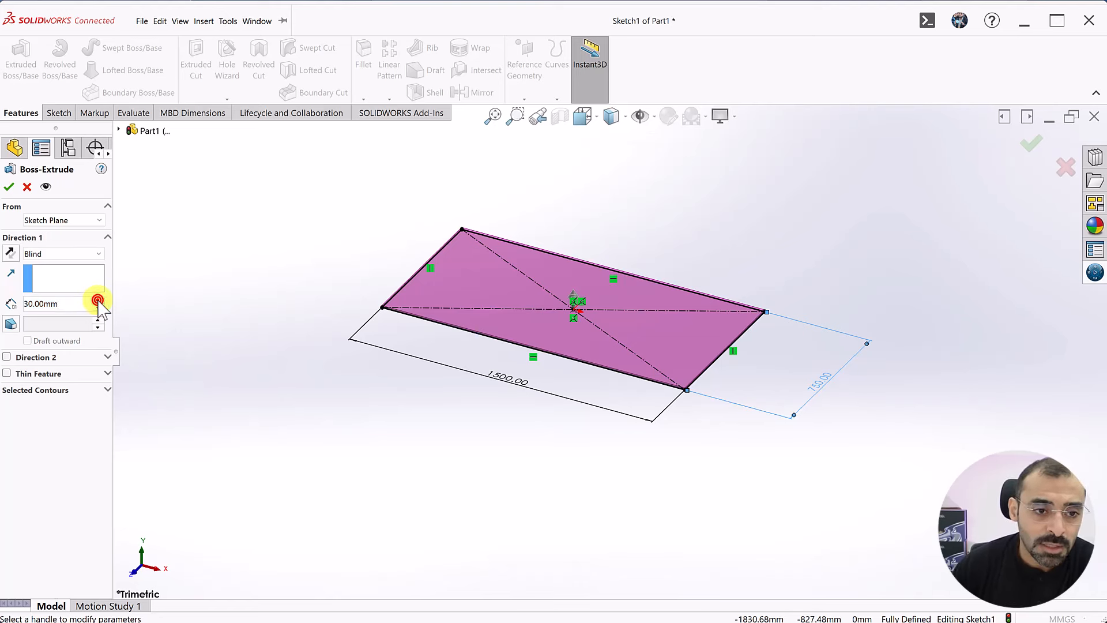
pyautogui.click(97, 301)
pyautogui.click(97, 301)
pyautogui.click(97, 300)
pyautogui.click(97, 300)
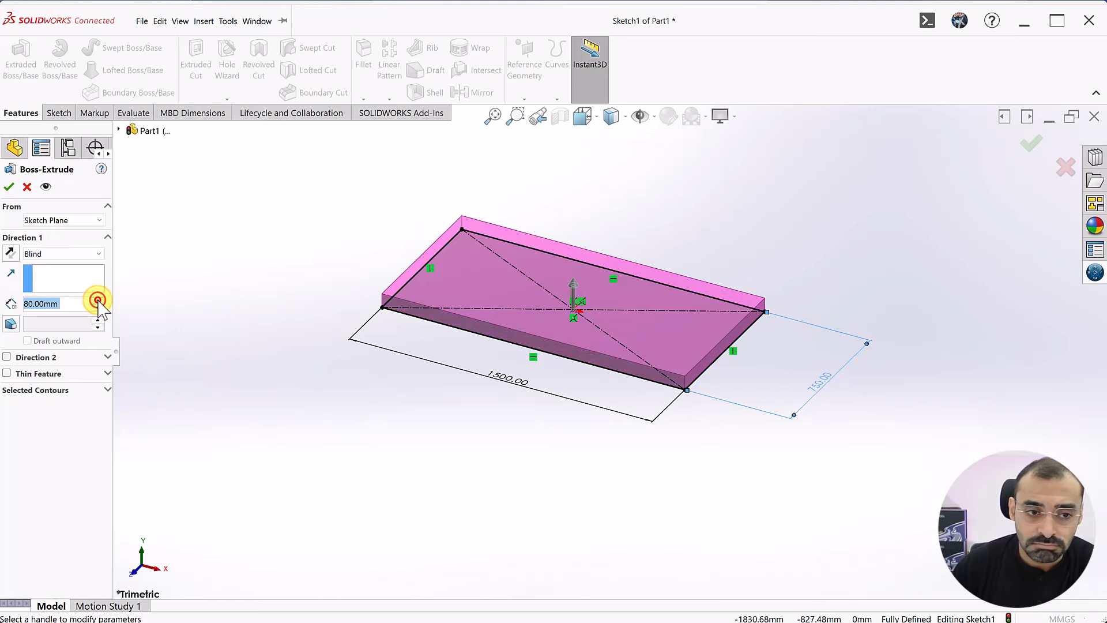
pyautogui.click(98, 300)
pyautogui.click(98, 301)
pyautogui.click(98, 300)
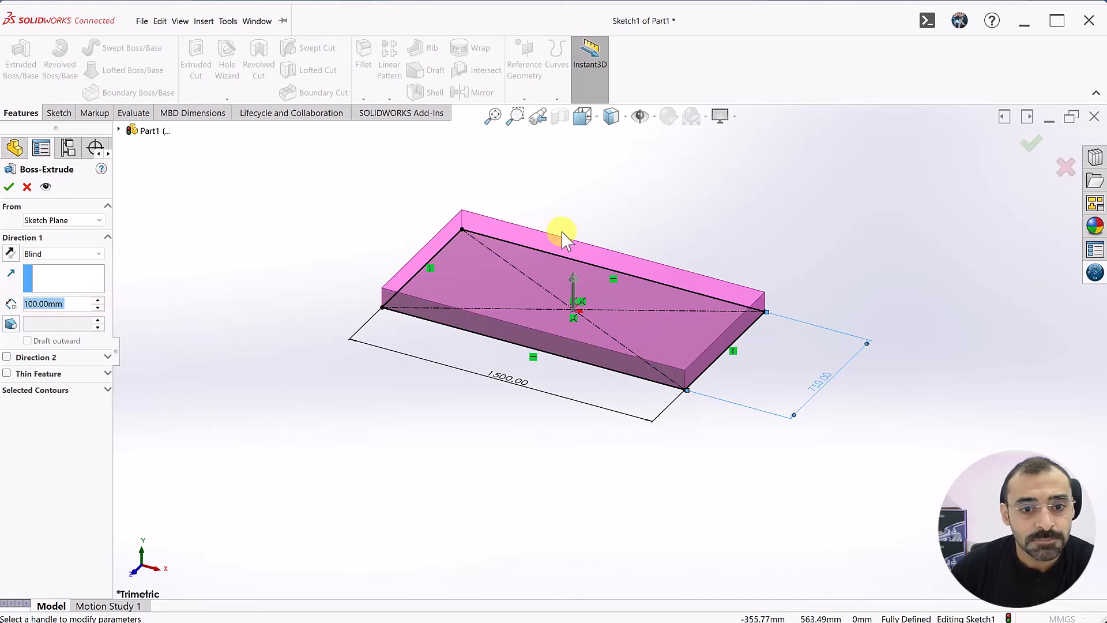
pyautogui.scroll(-2, 565, 236)
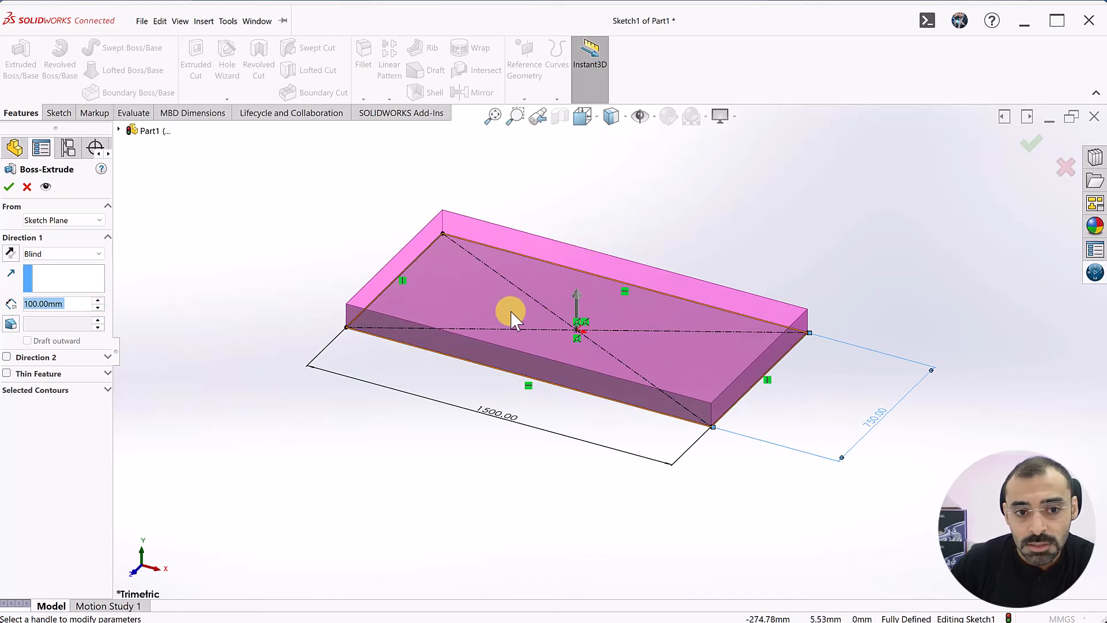
pyautogui.click(98, 307)
pyautogui.click(98, 307)
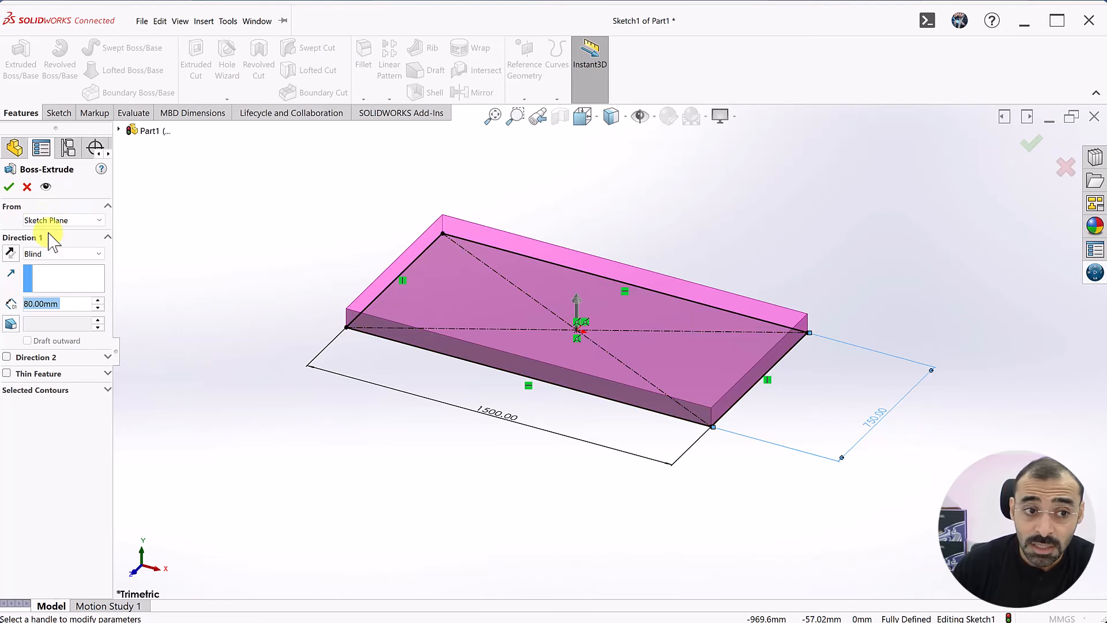
pyautogui.click(9, 188)
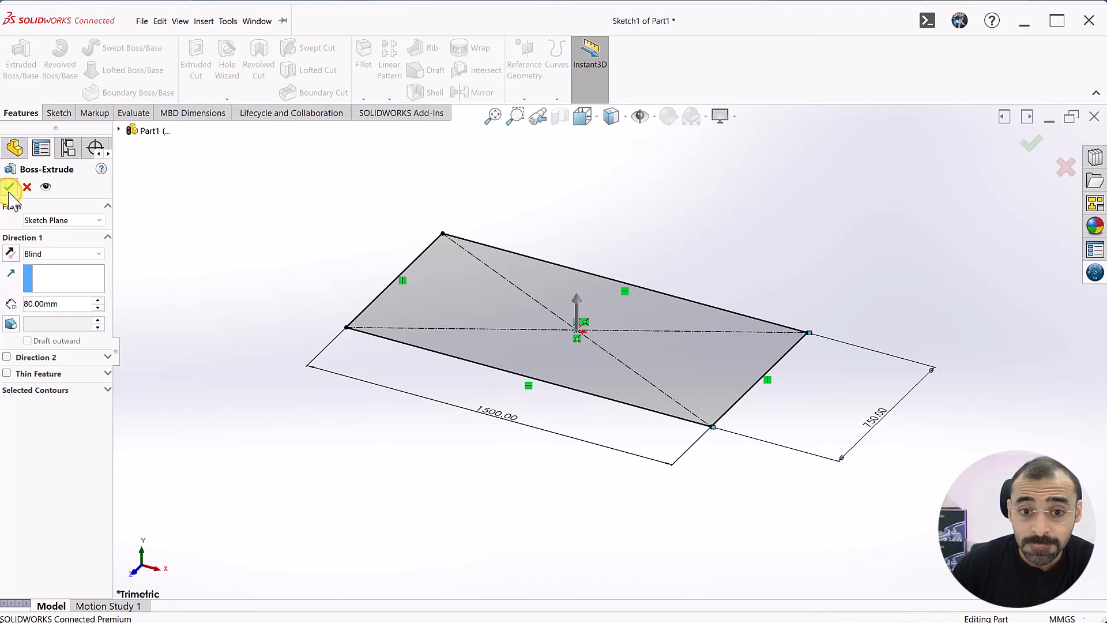
pyautogui.click(266, 411)
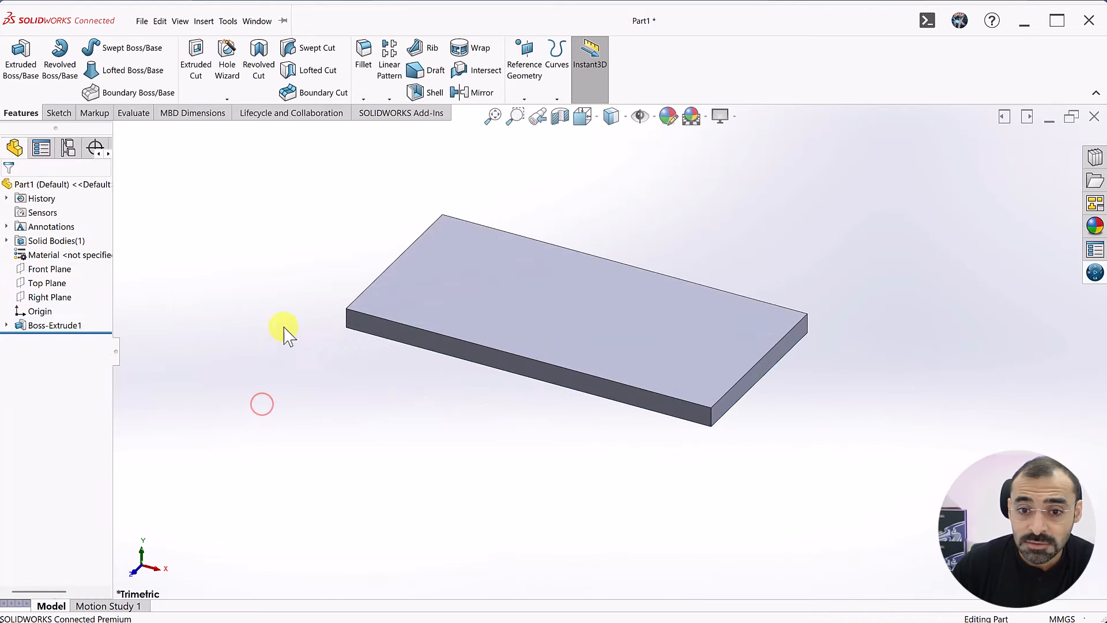
# Start a new sketch on the slab's large upper face
pyautogui.moveTo(563, 400)
pyautogui.mouseDown(button='middle')
pyautogui.moveTo(526, 344)
pyautogui.moveTo(655, 237)
pyautogui.moveTo(563, 344)
pyautogui.moveTo(484, 462)
pyautogui.moveTo(494, 469)
pyautogui.mouseUp(button='middle')
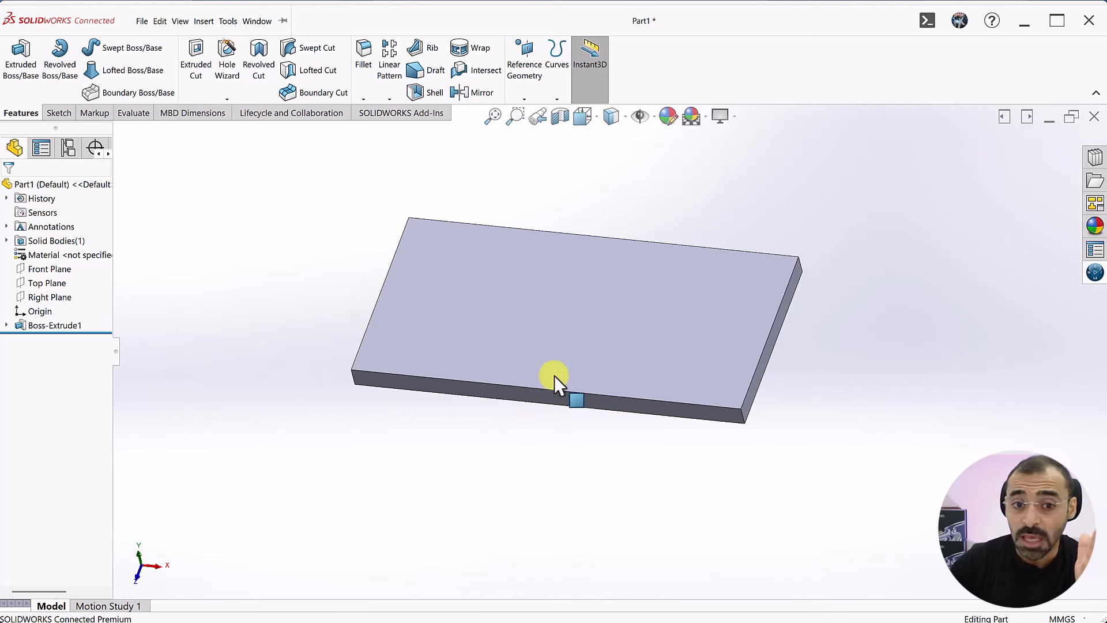
pyautogui.click(588, 332)
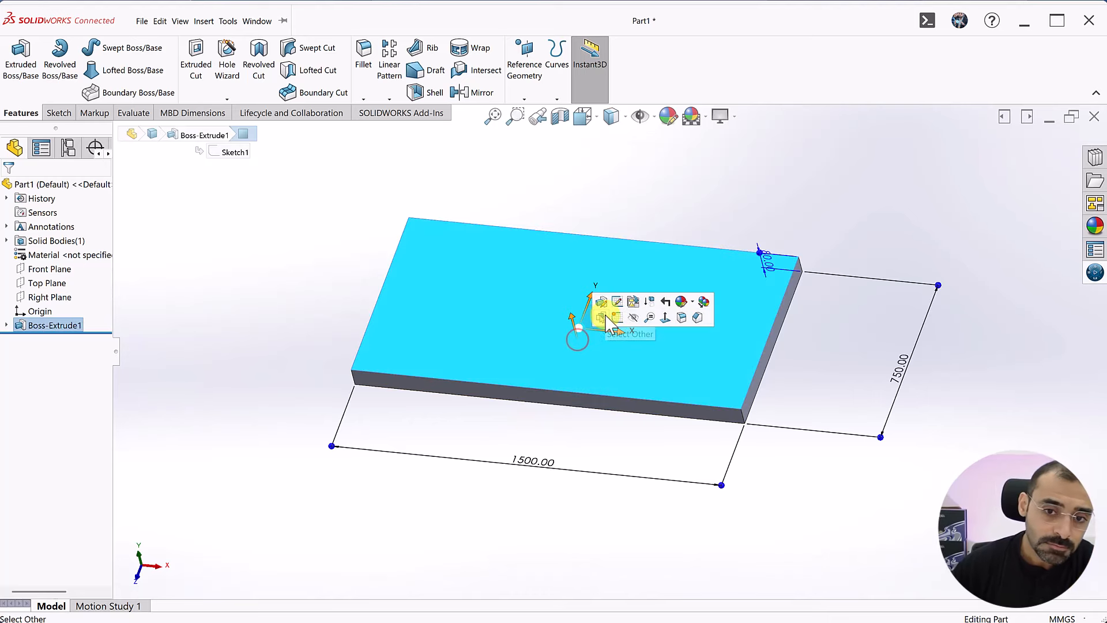
pyautogui.click(292, 299)
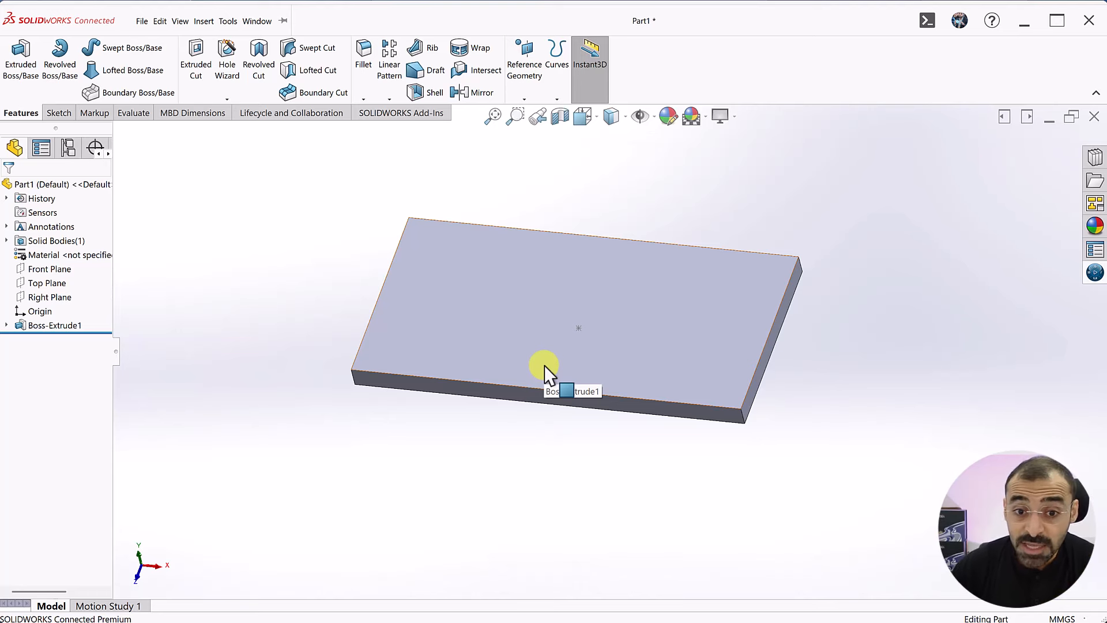
pyautogui.click(507, 313)
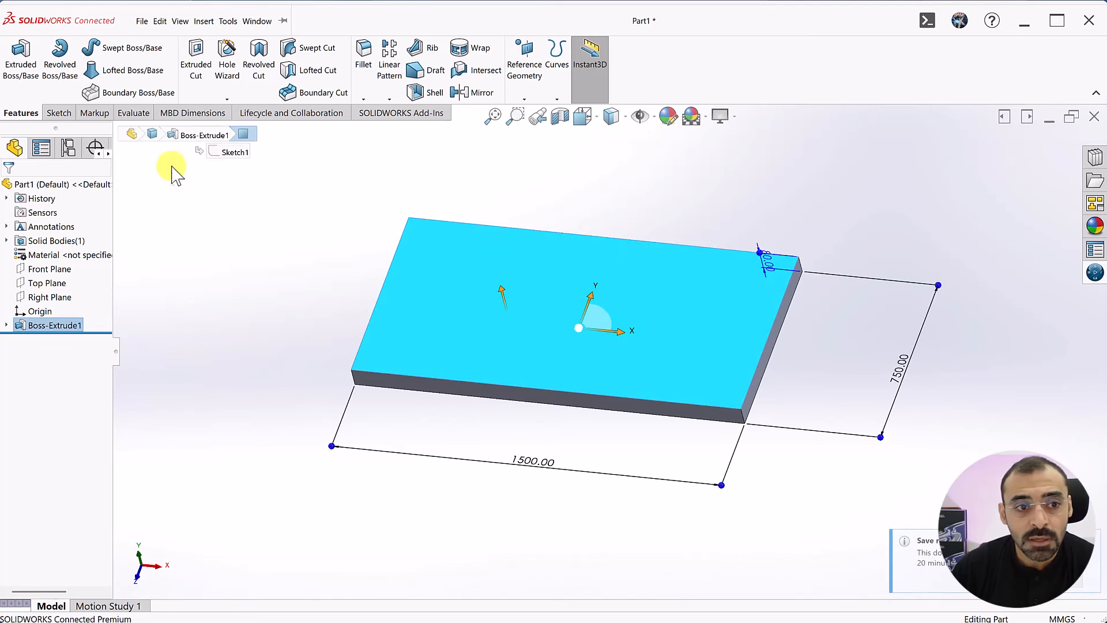
pyautogui.click(64, 113)
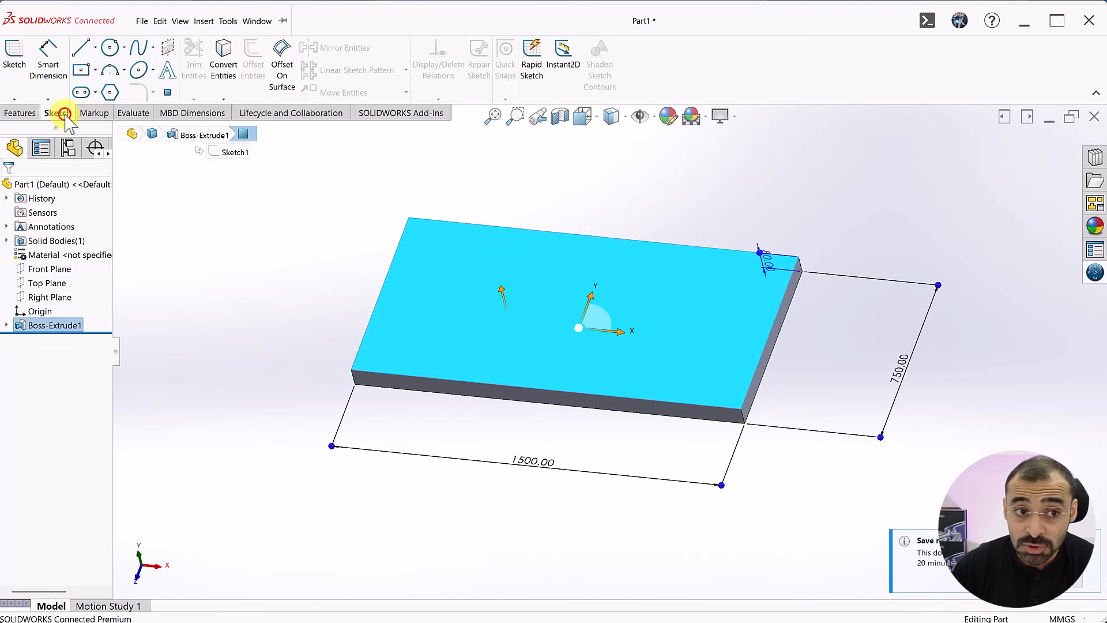
pyautogui.click(13, 58)
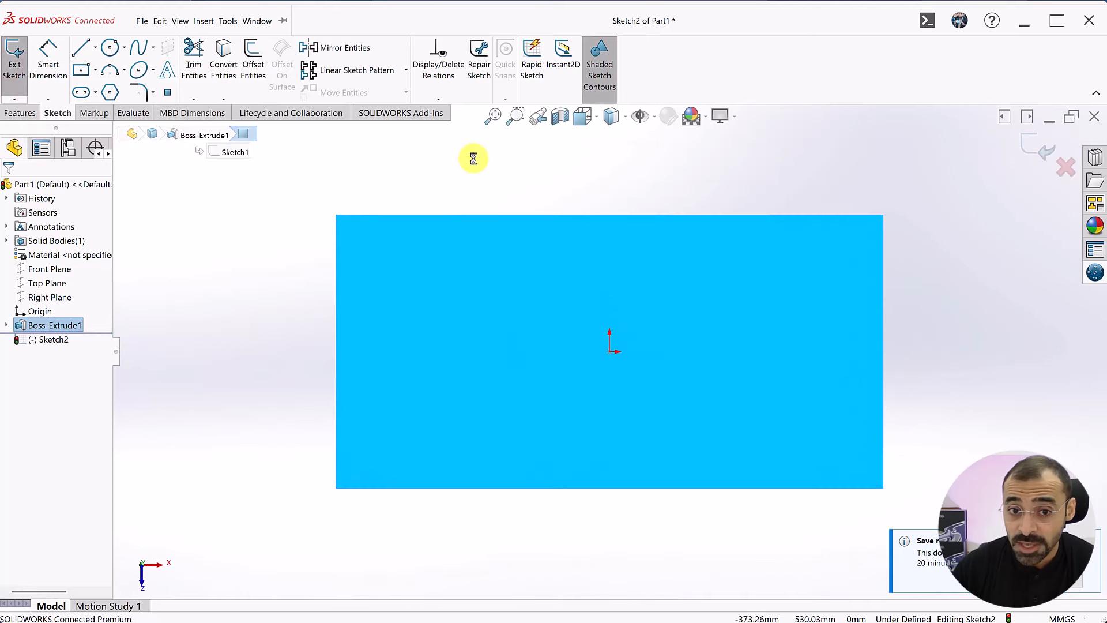
# Sketch a corner rectangle of about 94 by 97 mm, starting at the upper-left vertex of the slab's face
pyautogui.click(94, 70)
pyautogui.click(96, 89)
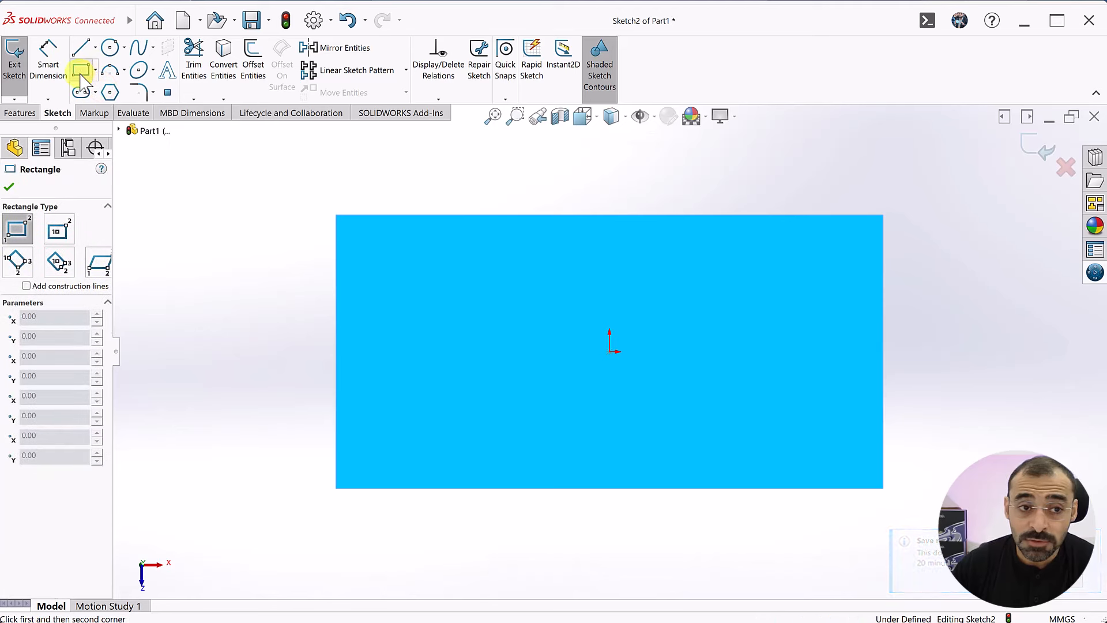
pyautogui.click(95, 71)
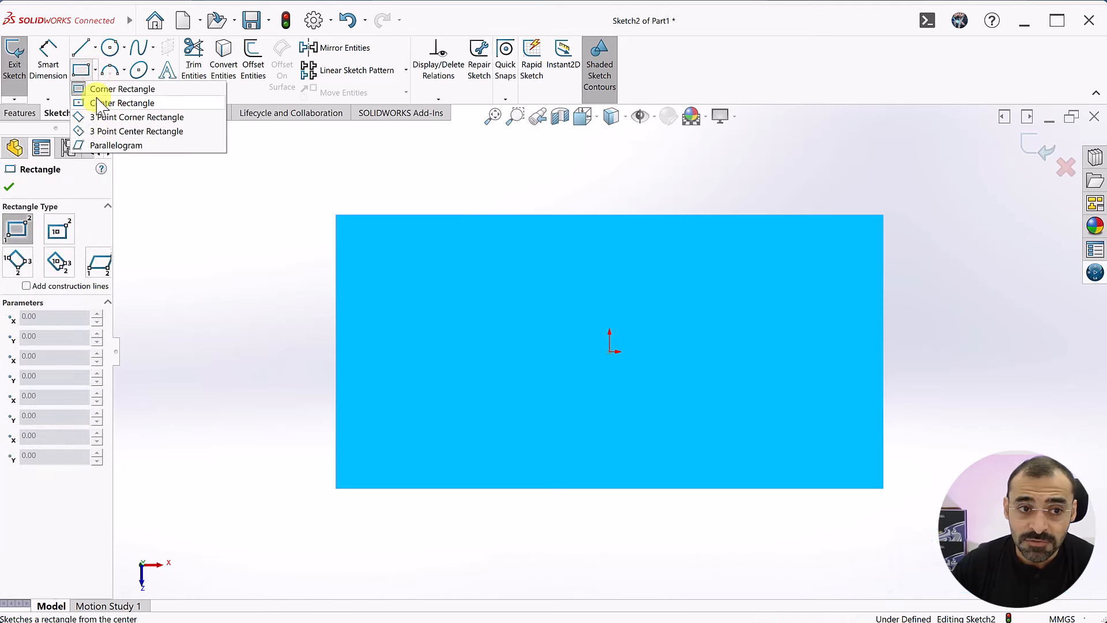
pyautogui.click(98, 89)
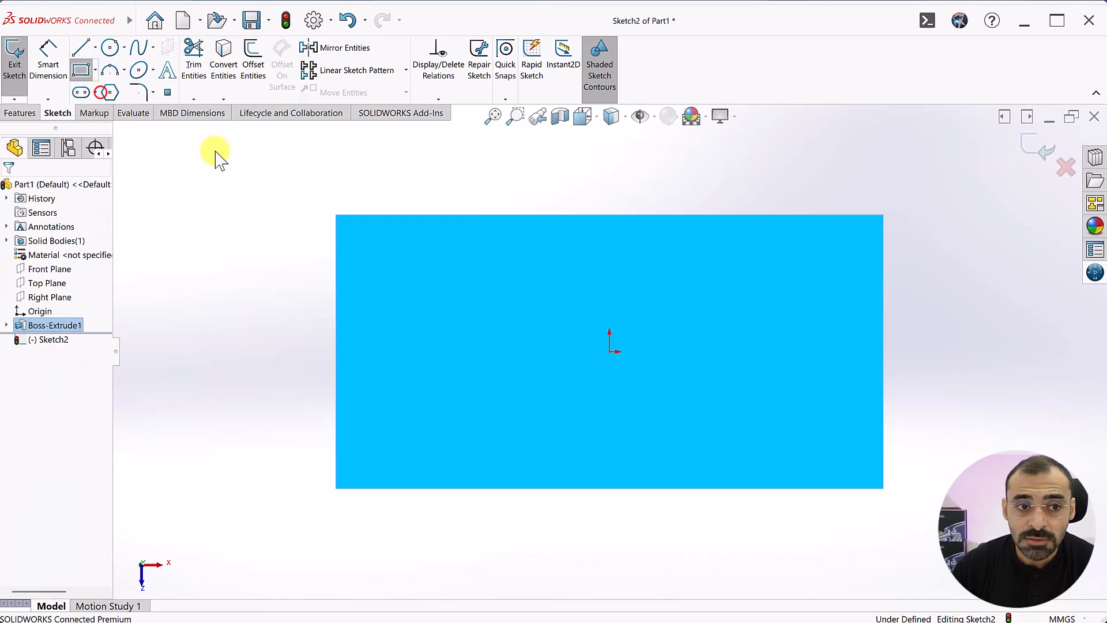
pyautogui.click(80, 70)
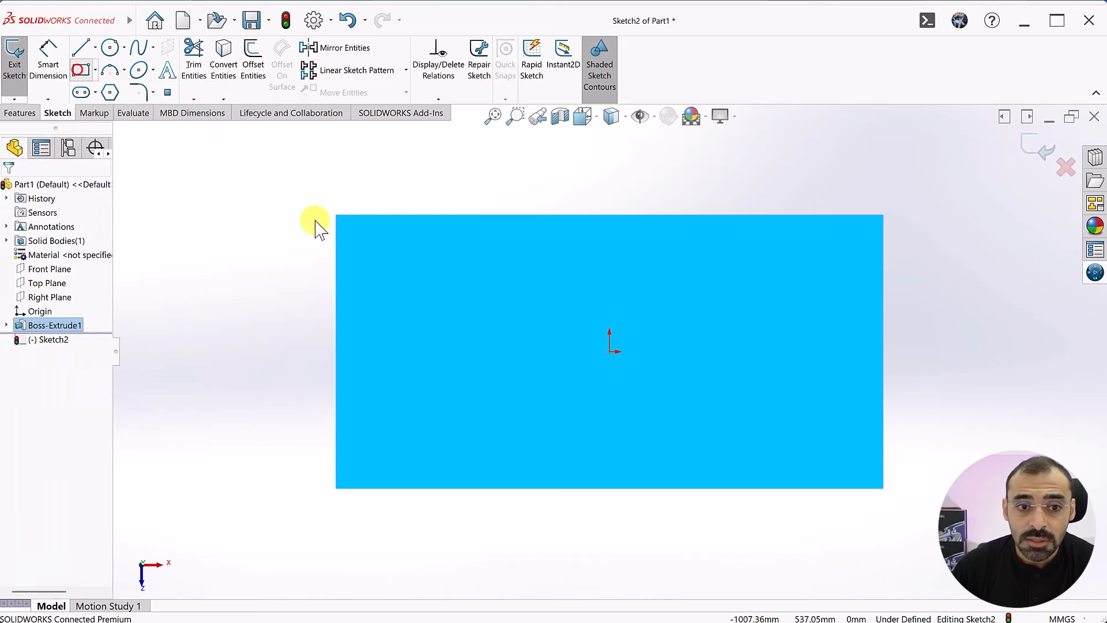
pyautogui.click(336, 216)
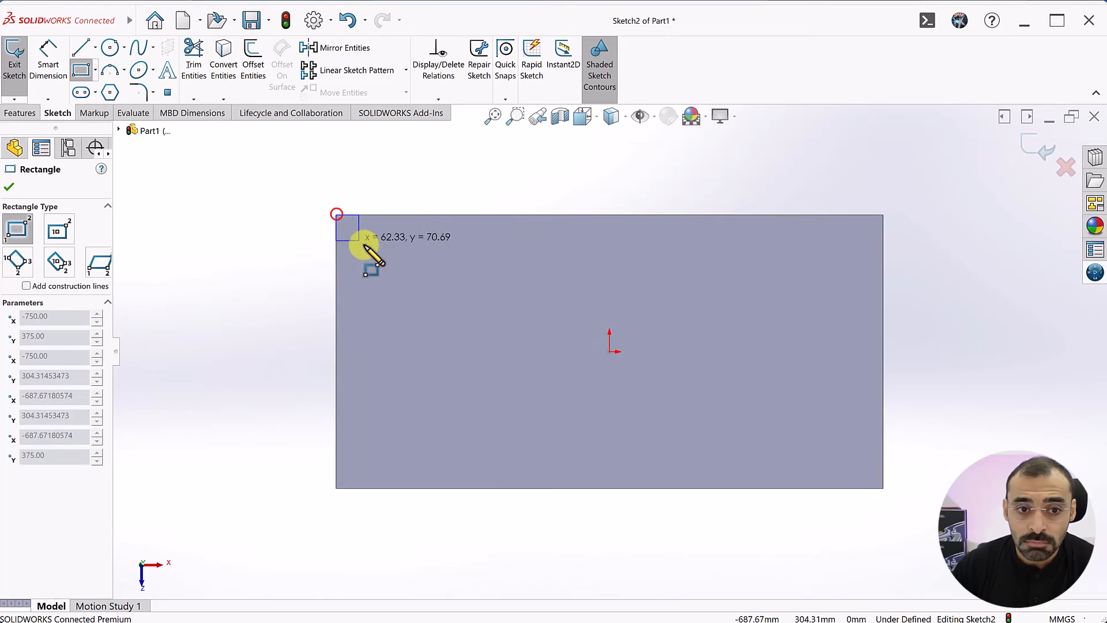
pyautogui.click(370, 250)
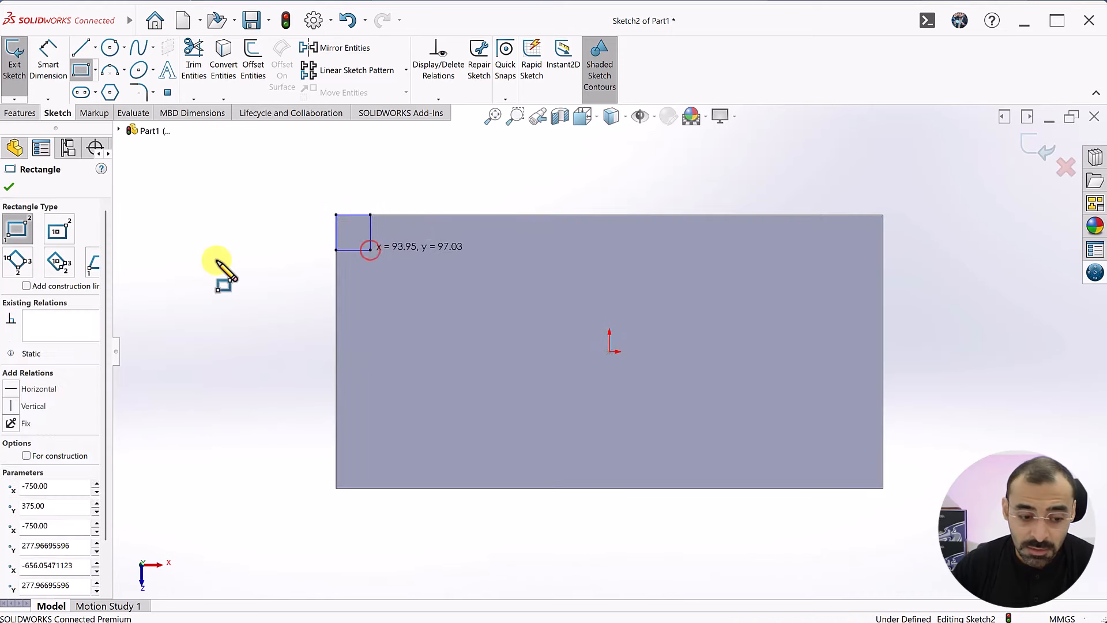
pyautogui.press('Escape')
pyautogui.scroll(-5, 316, 242)
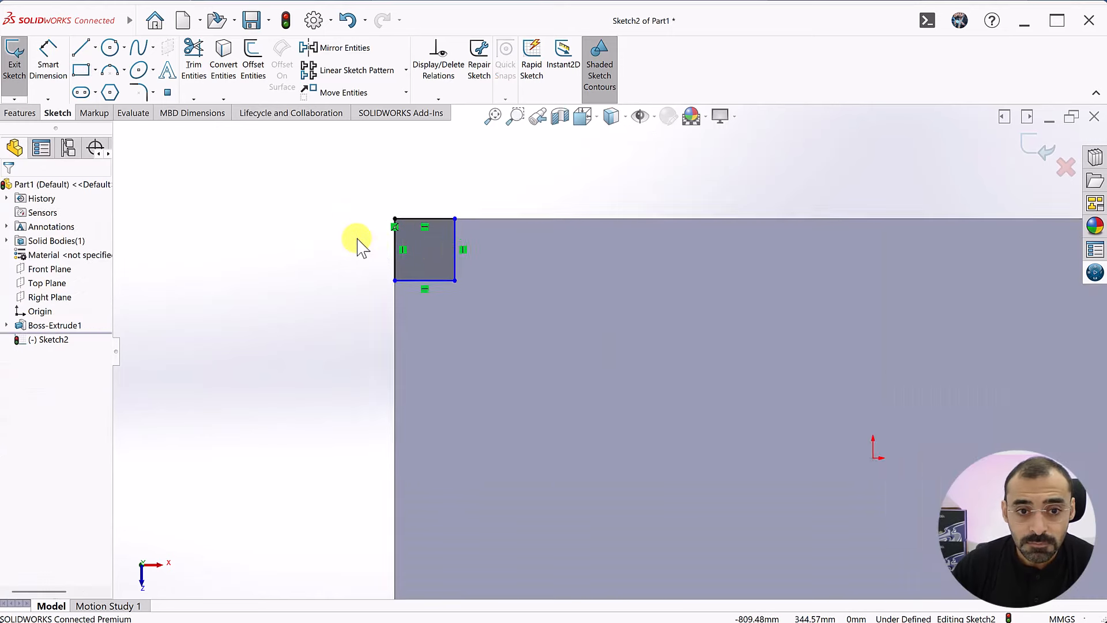
# Enlarge the small rectangle to about 119 by 124 mm by moving its free lower-right corner point
pyautogui.scroll(-1, 503, 268)
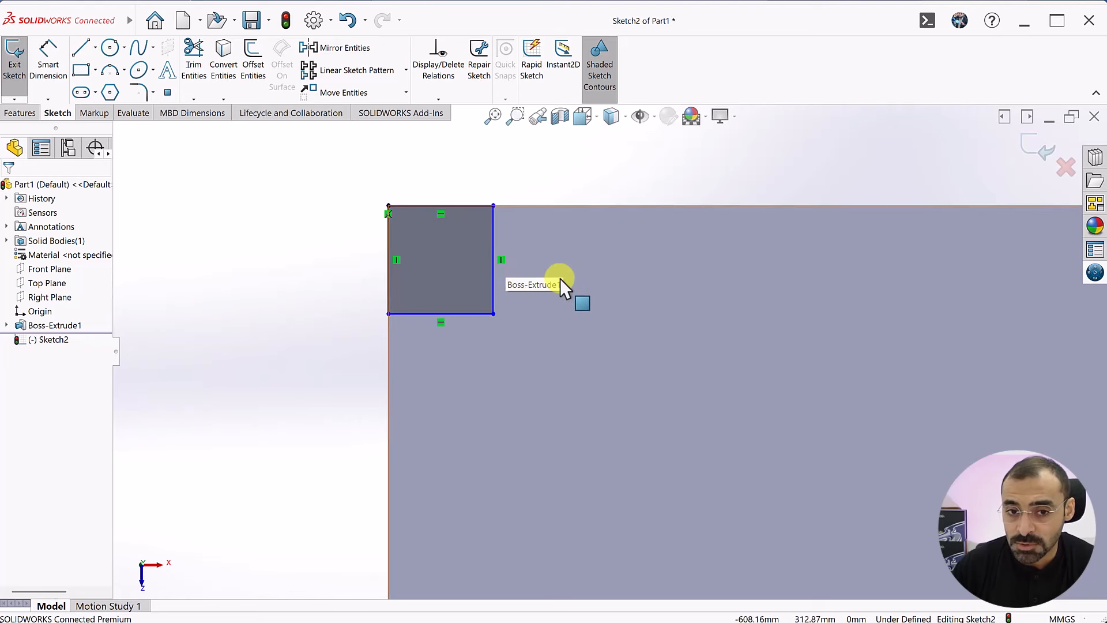
pyautogui.scroll(-1, 457, 317)
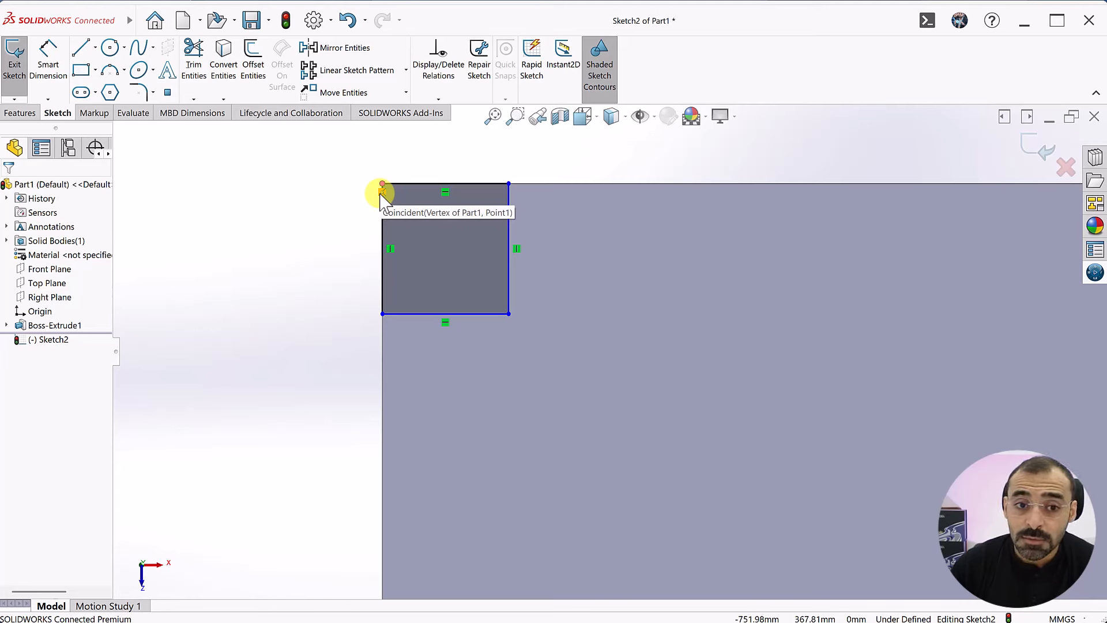
pyautogui.click(361, 208)
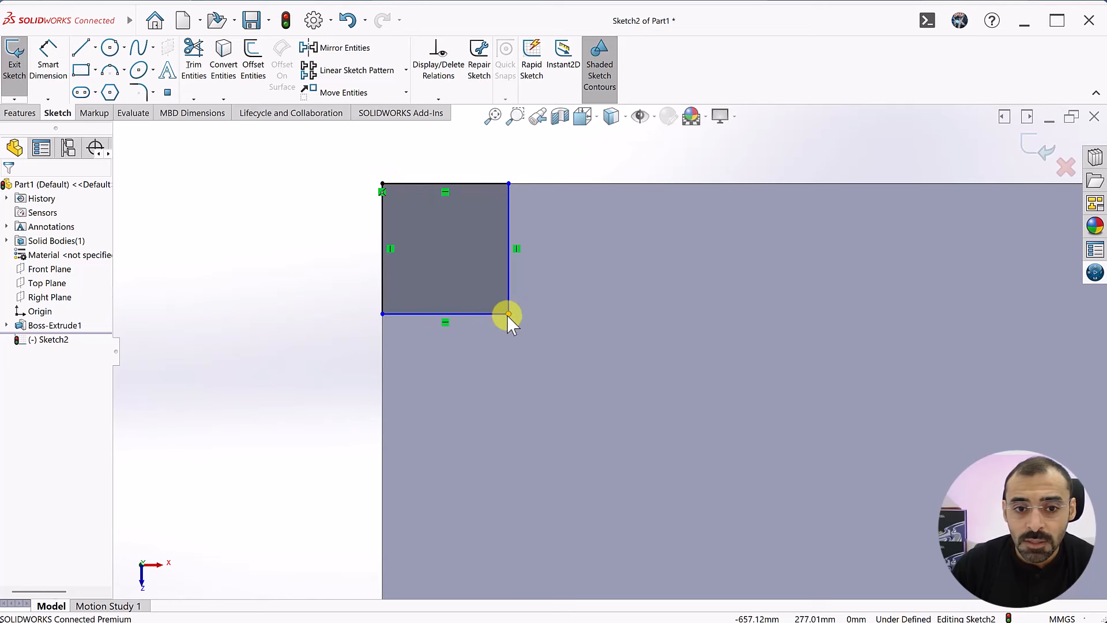
pyautogui.moveTo(579, 383); pyautogui.dragTo(542, 349)
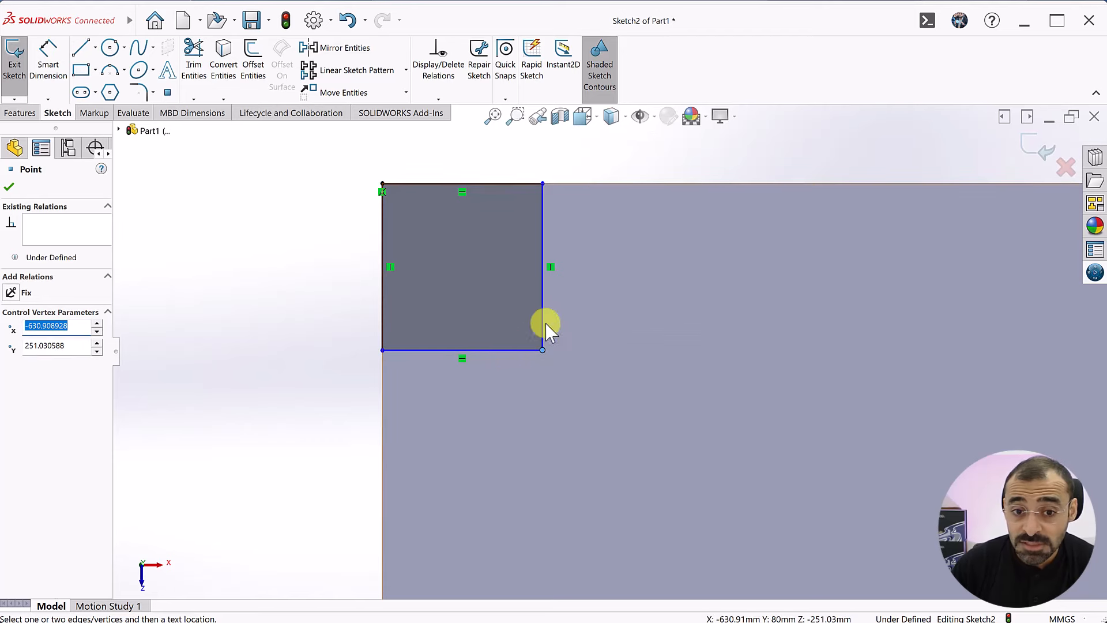
pyautogui.click(286, 341)
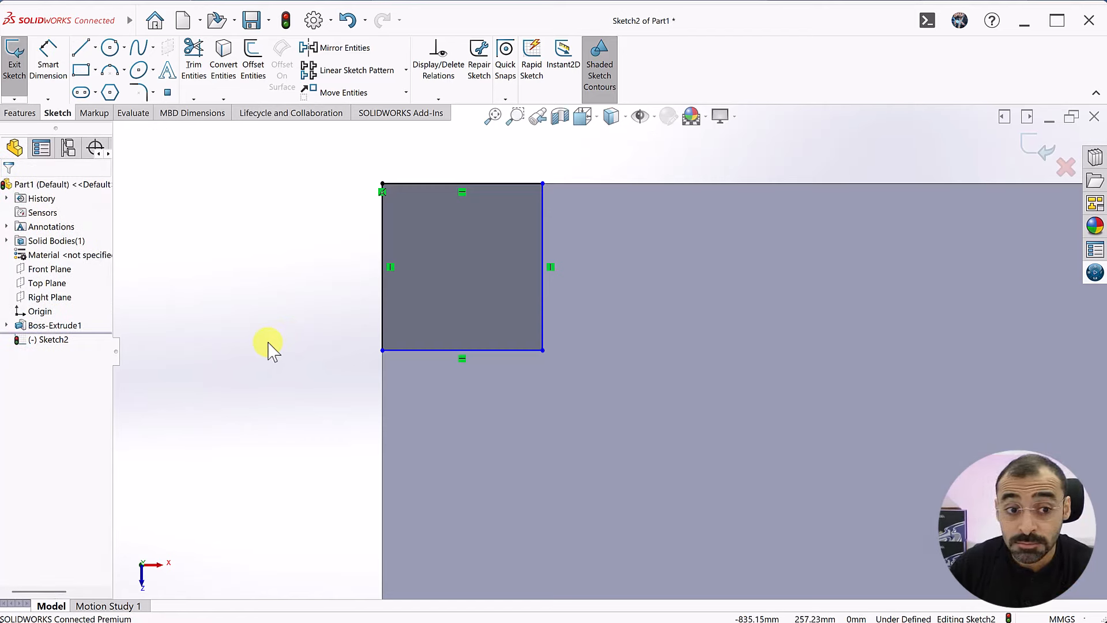
# Add an Equal relation between the small rectangle's right vertical and lower horizontal lines
pyautogui.click(543, 318)
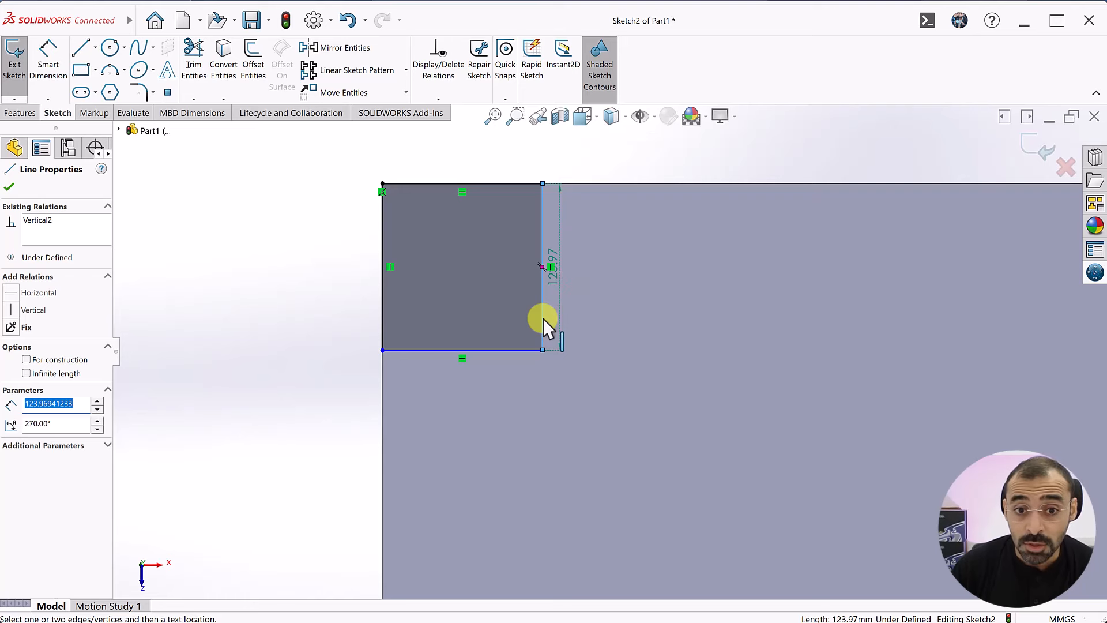
pyautogui.click(506, 349)
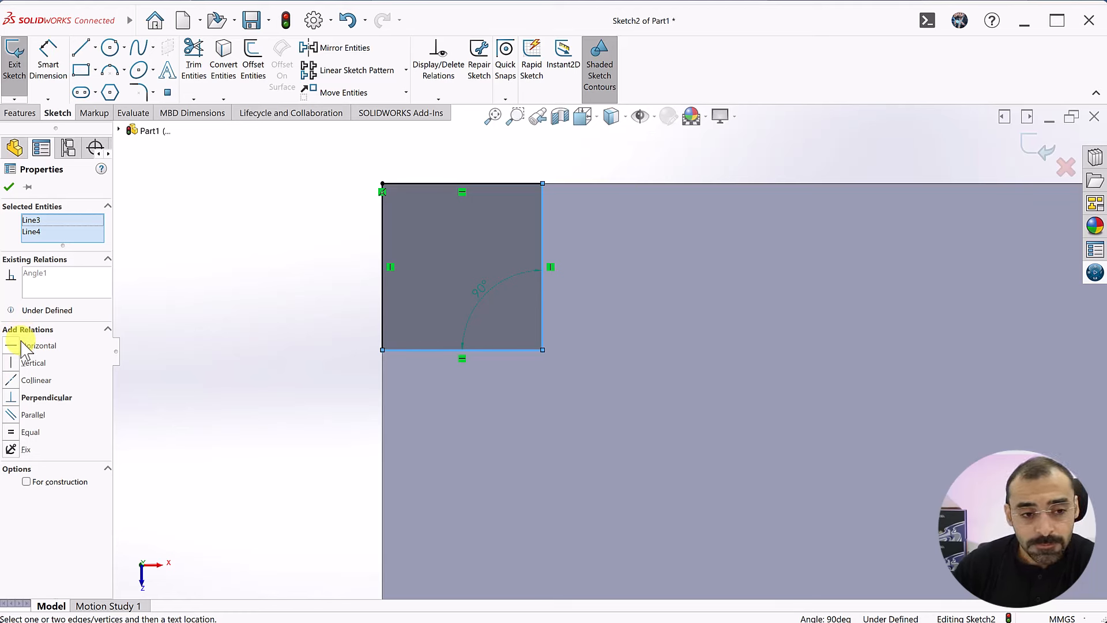
pyautogui.click(12, 433)
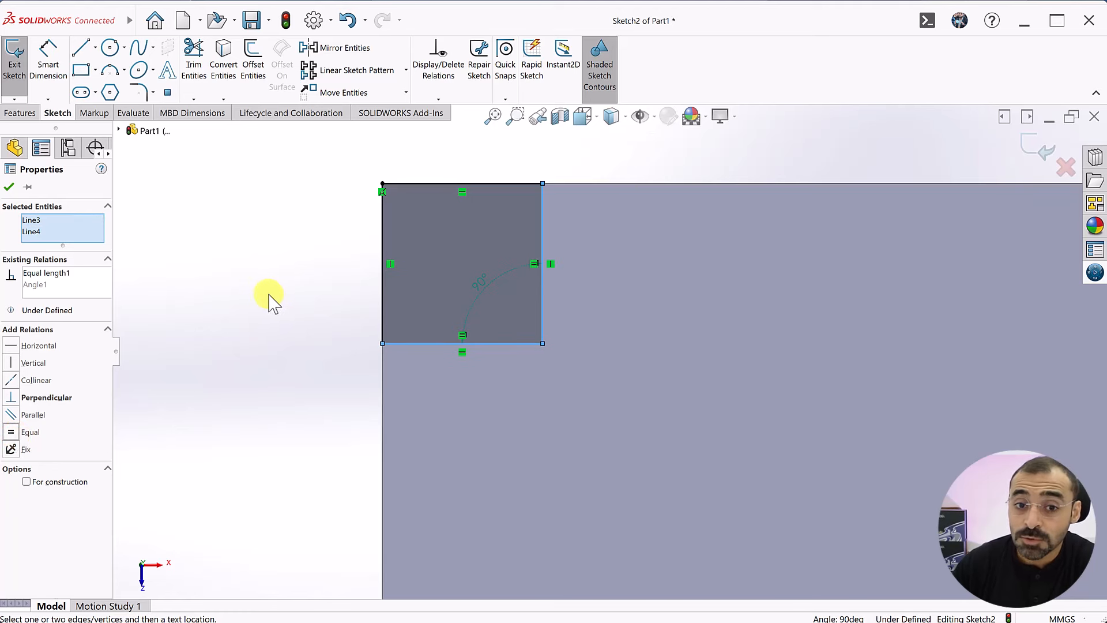
pyautogui.click(243, 304)
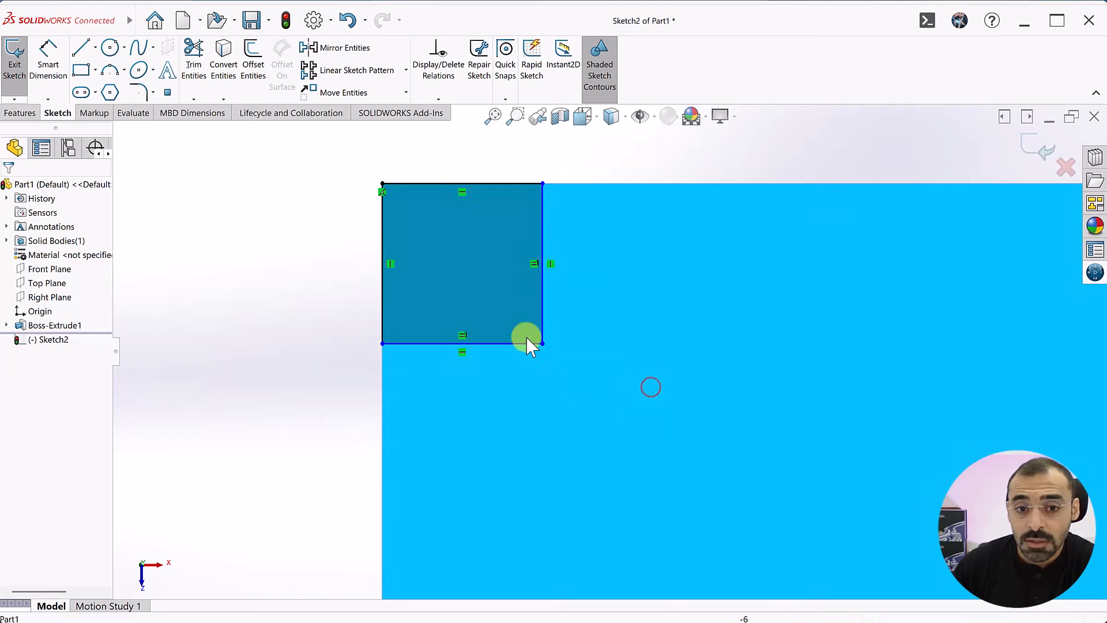
# Shrink the small square to about 98 mm per side by moving its free lower-right corner point
pyautogui.click(272, 292)
pyautogui.moveTo(542, 344); pyautogui.dragTo(530, 299)
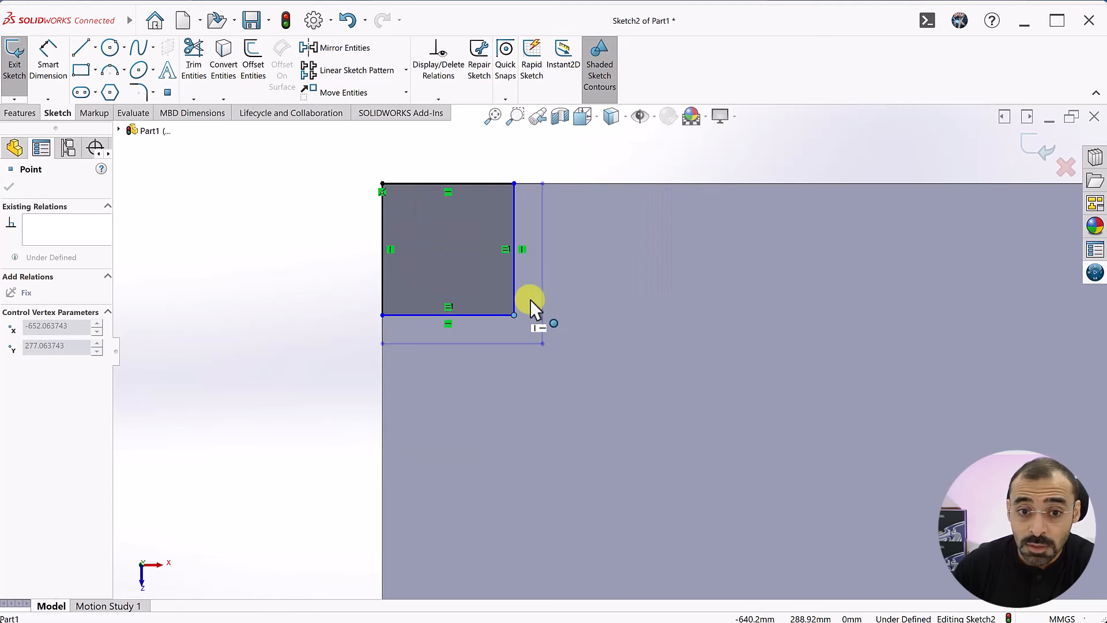
pyautogui.click(269, 339)
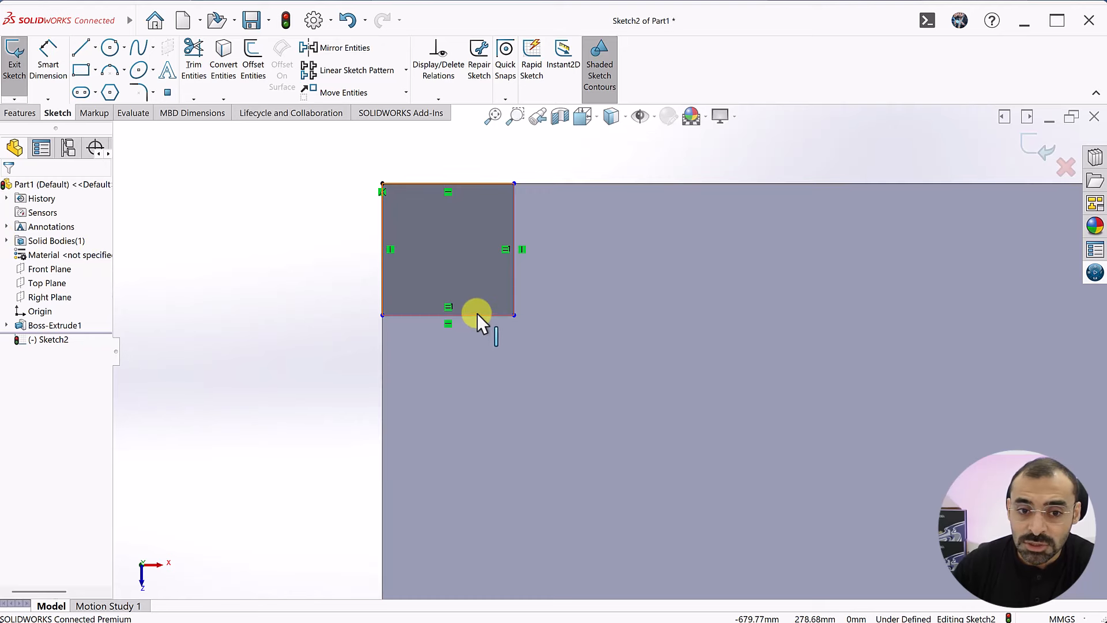
# Dimension the small square's right vertical side and set its length to 100 mm
pyautogui.doubleClick(511, 285)
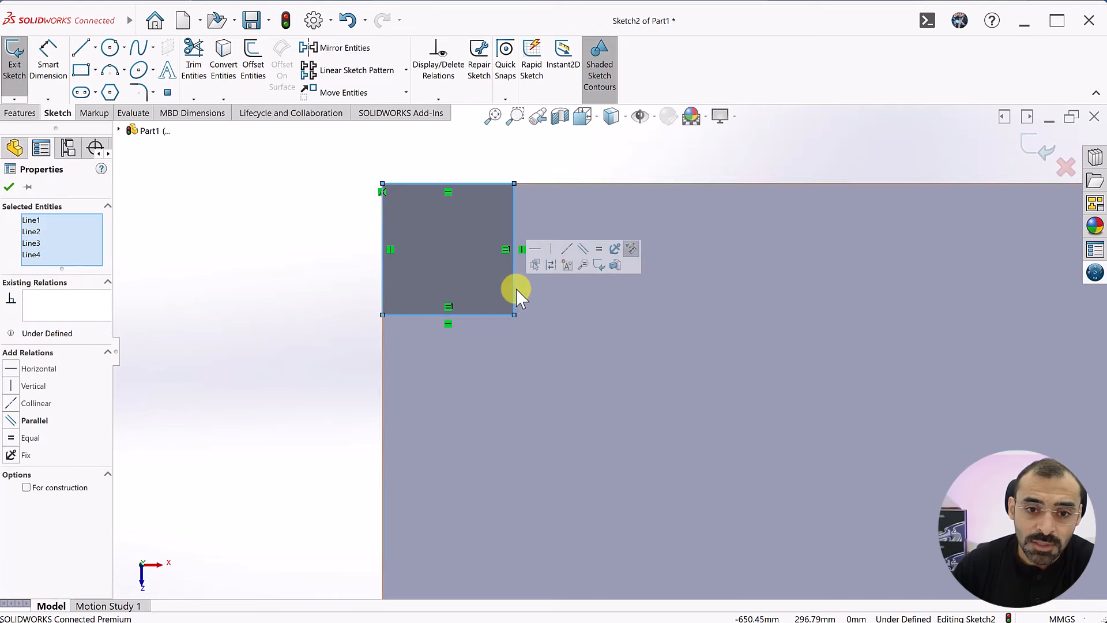
pyautogui.click(513, 293)
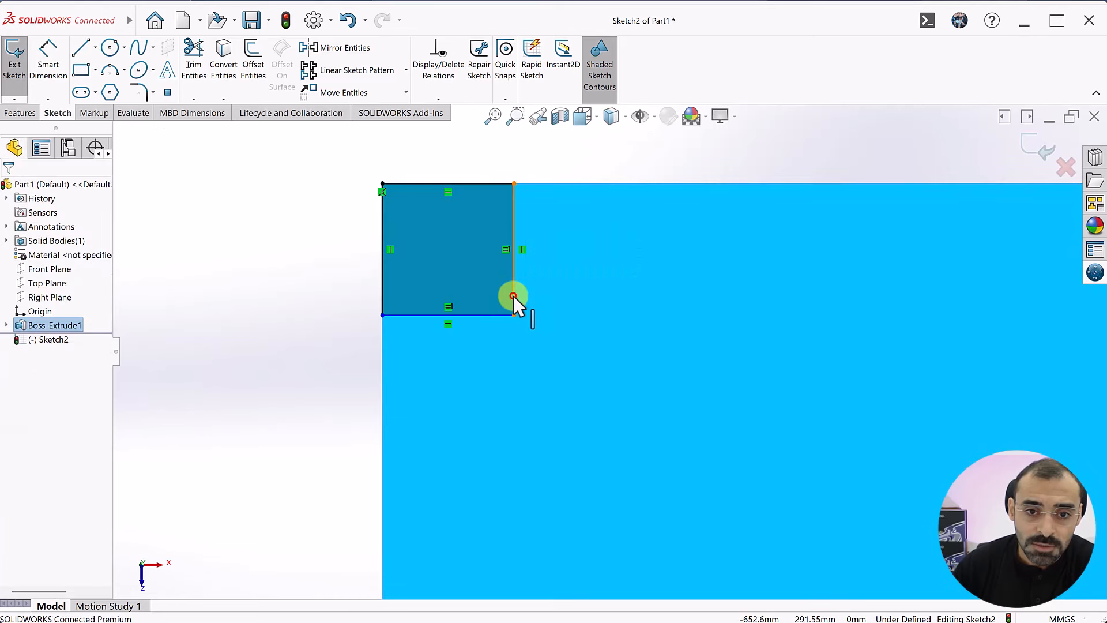
pyautogui.click(513, 296)
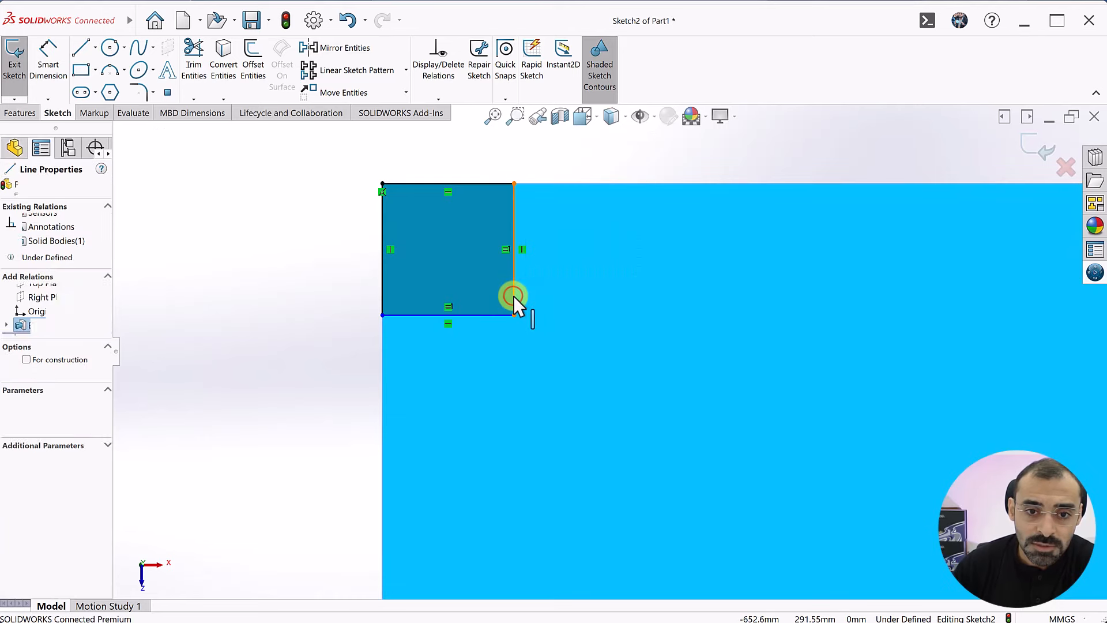
pyautogui.click(525, 241)
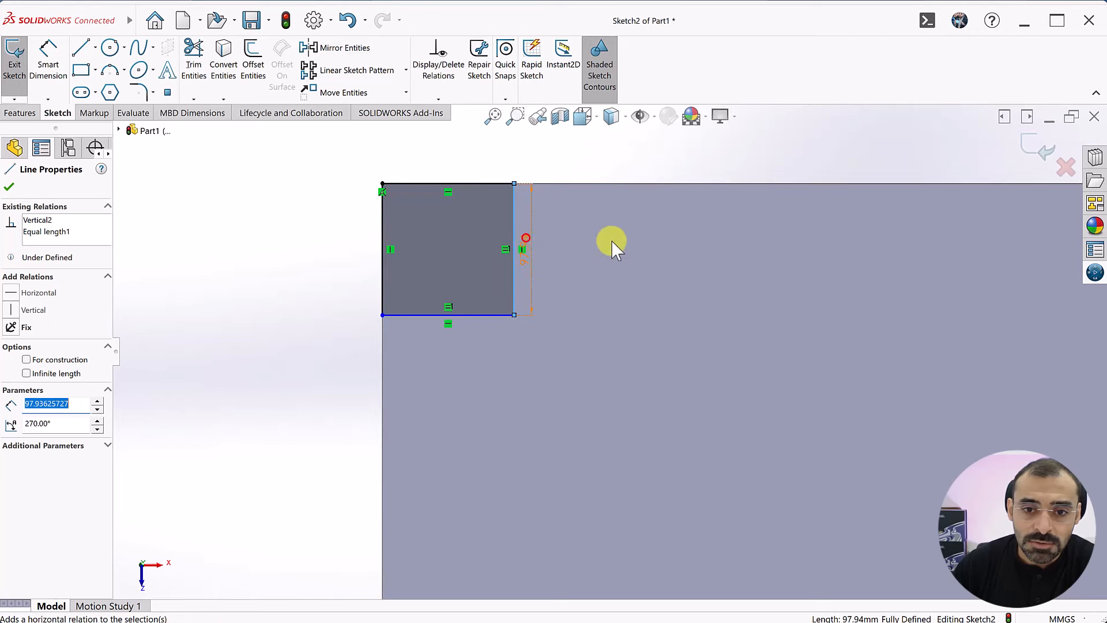
pyautogui.doubleClick(526, 264)
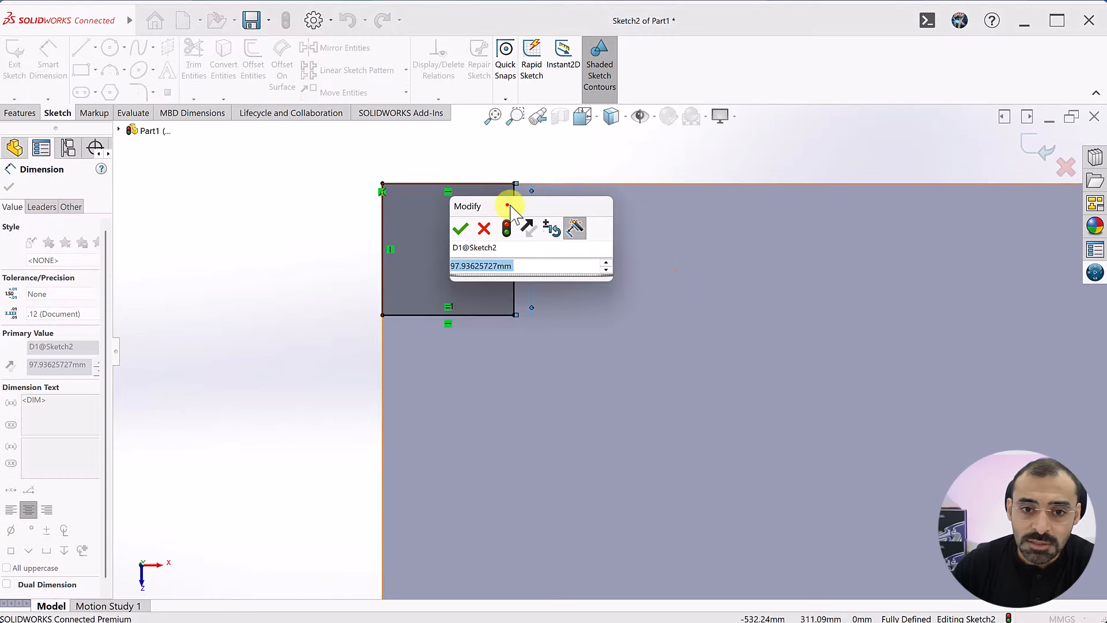
pyautogui.moveTo(509, 208); pyautogui.dragTo(675, 249)
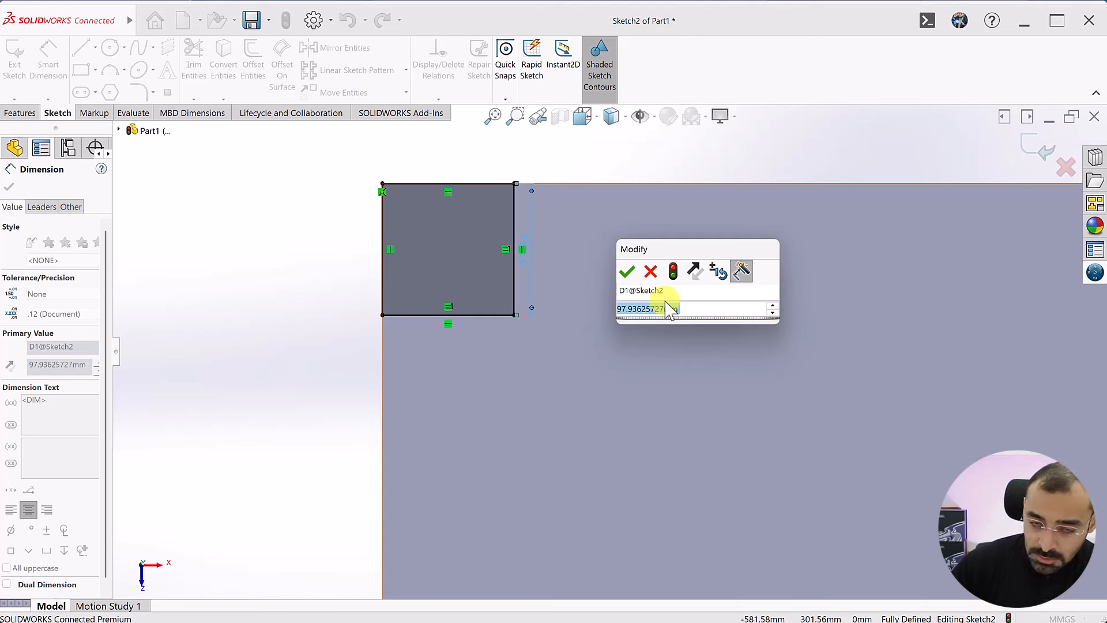
pyautogui.write('100')
pyautogui.press('Return')
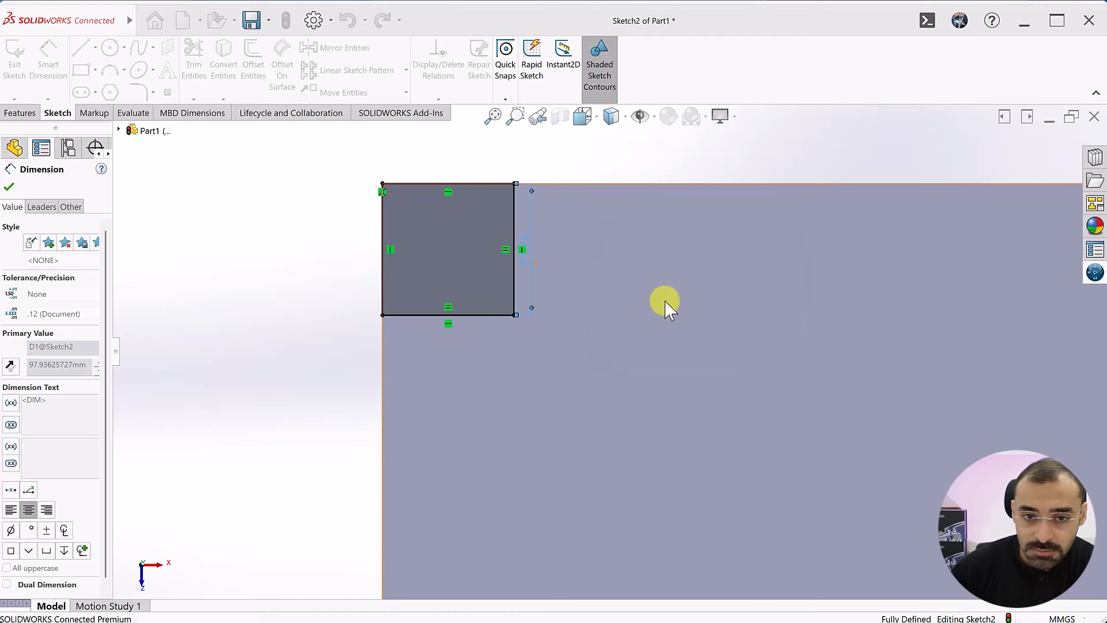
pyautogui.click(300, 263)
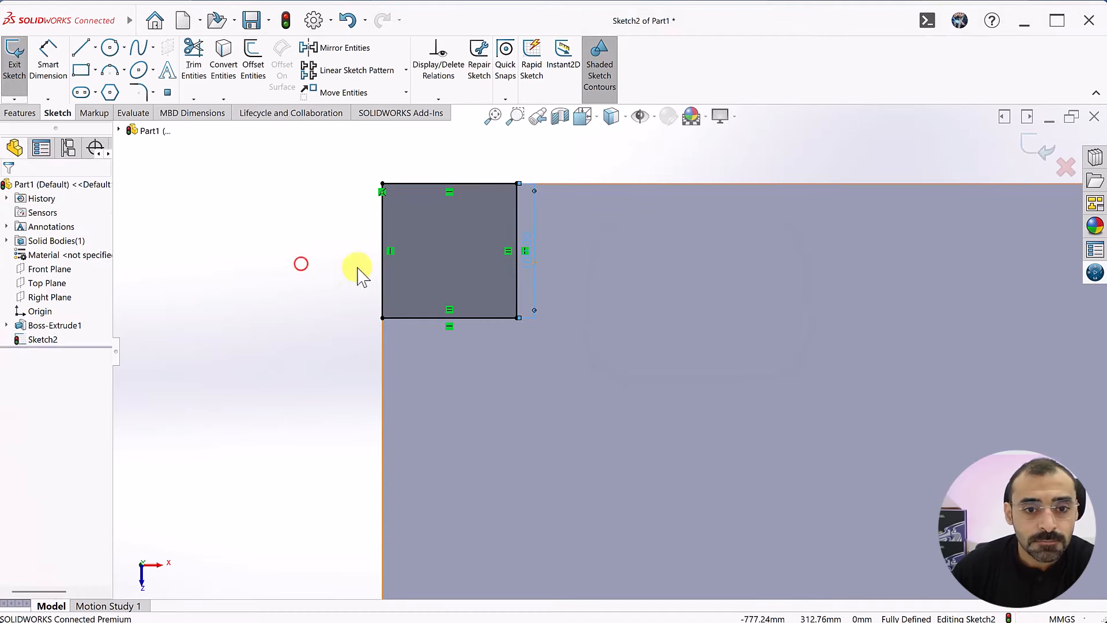
# Sketch a vertical centerline about 509 mm long from the origin upward past the slab's upper long edge
pyautogui.scroll(5, 658, 277)
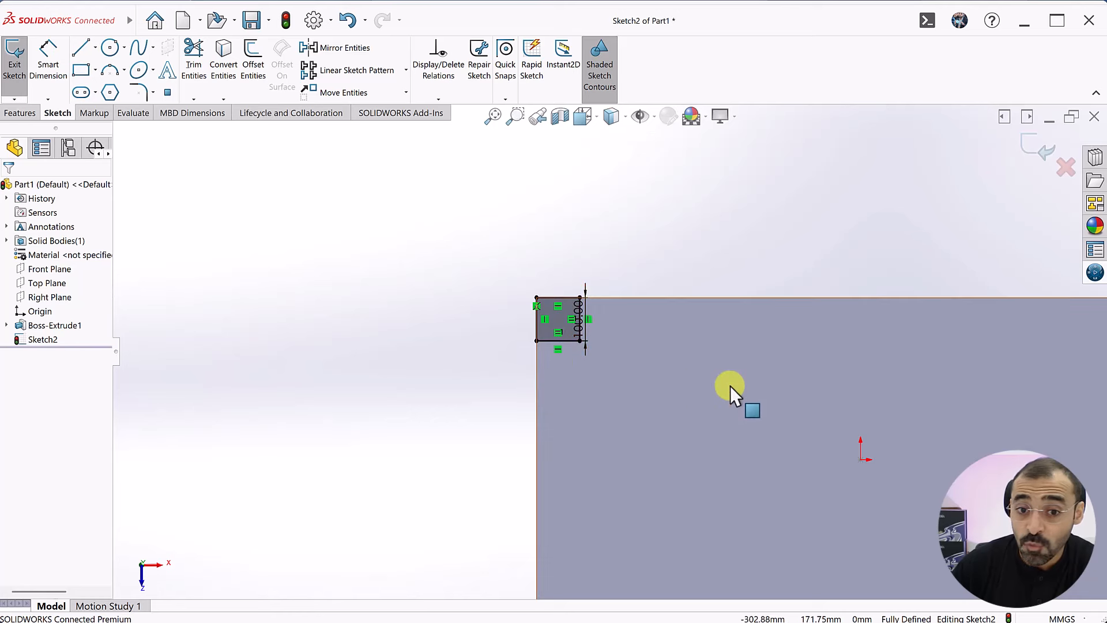
pyautogui.scroll(5, 653, 349)
pyautogui.scroll(-3, 451, 323)
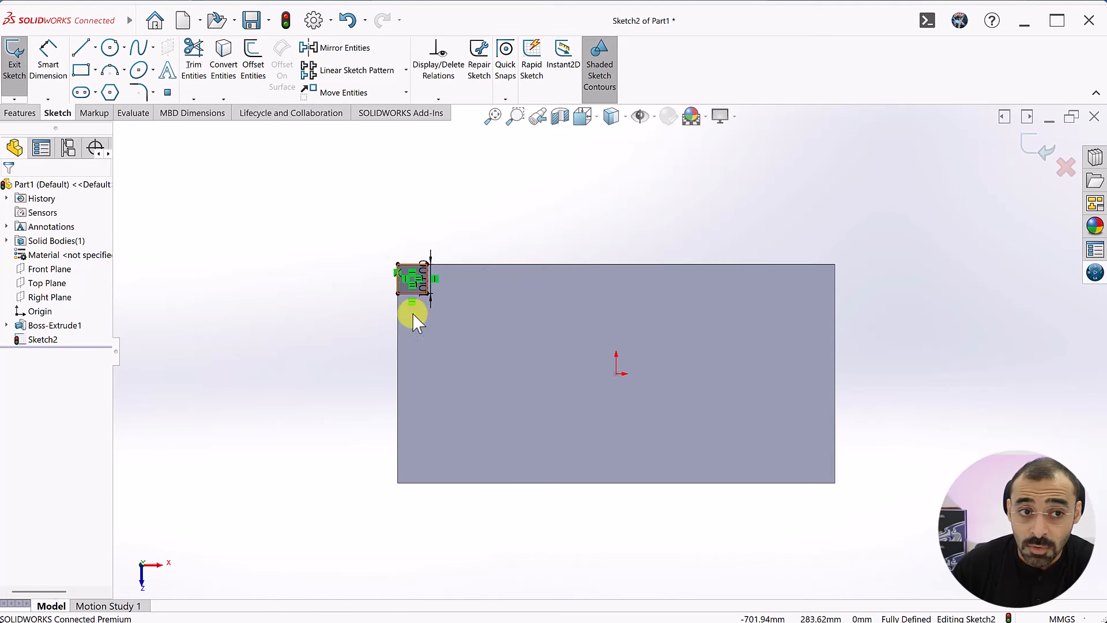
pyautogui.click(95, 47)
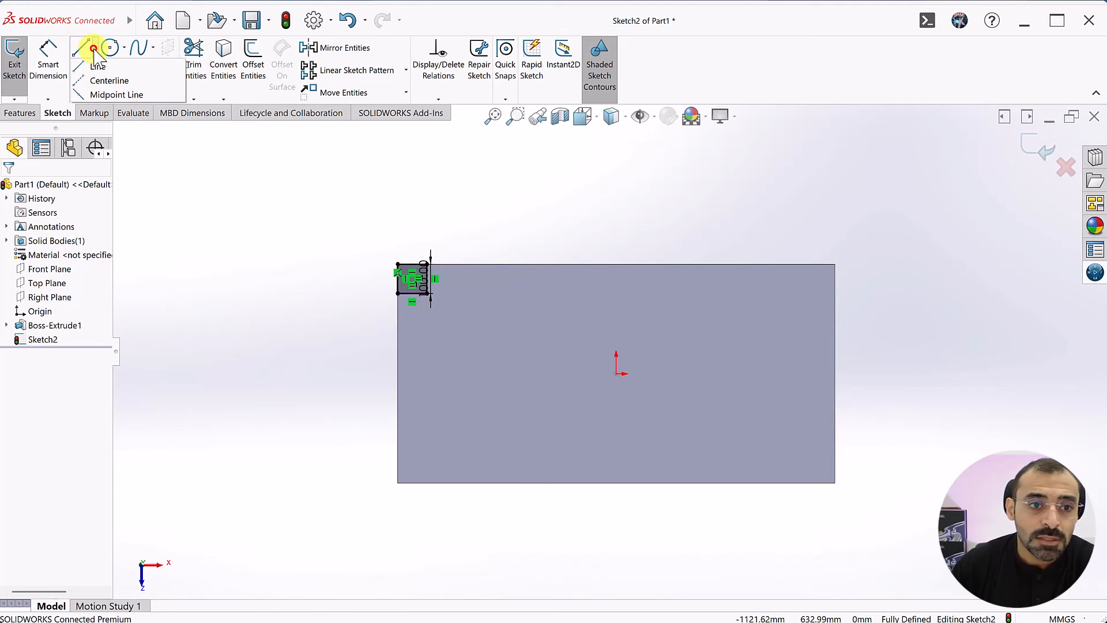
pyautogui.click(98, 80)
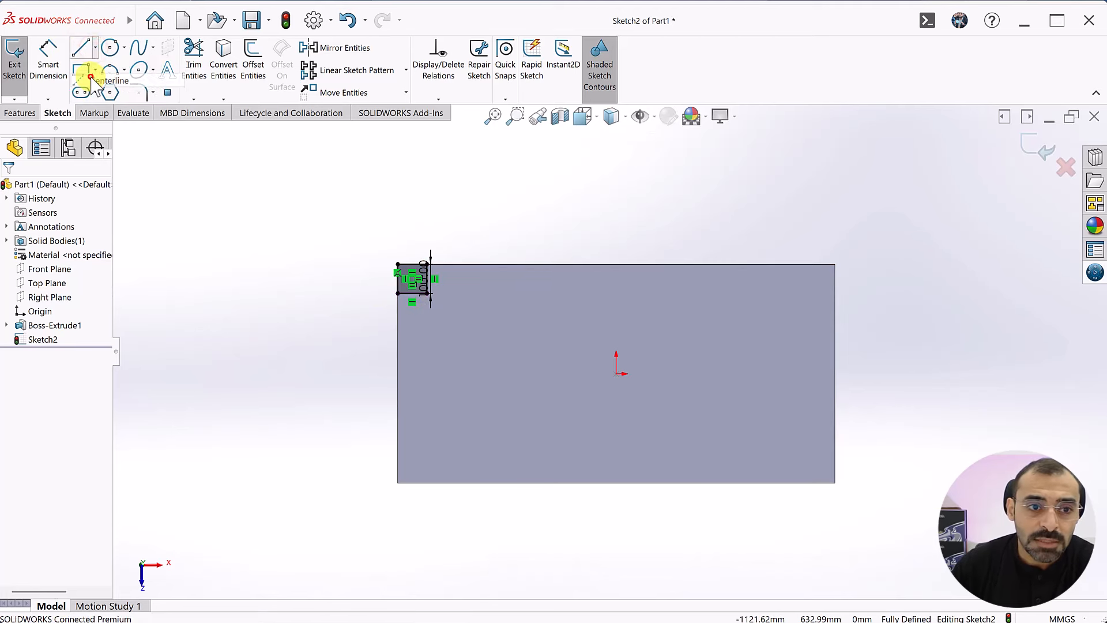
pyautogui.click(616, 372)
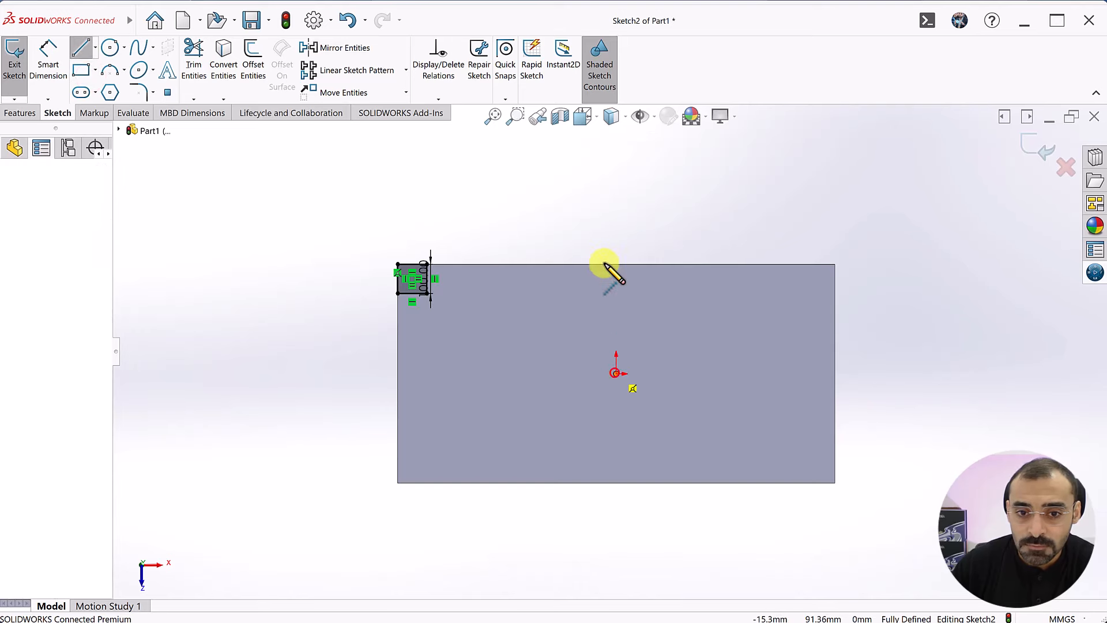
pyautogui.doubleClick(616, 225)
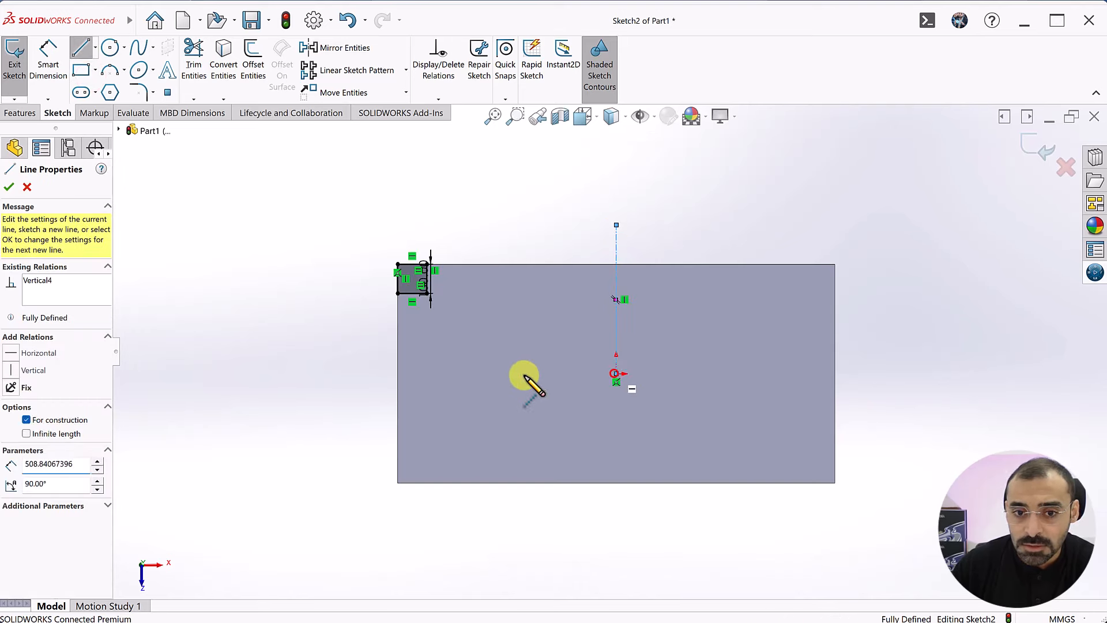
# Sketch a horizontal centerline about 904 mm long from the origin leftward past the slab's left short edge
pyautogui.click(615, 374)
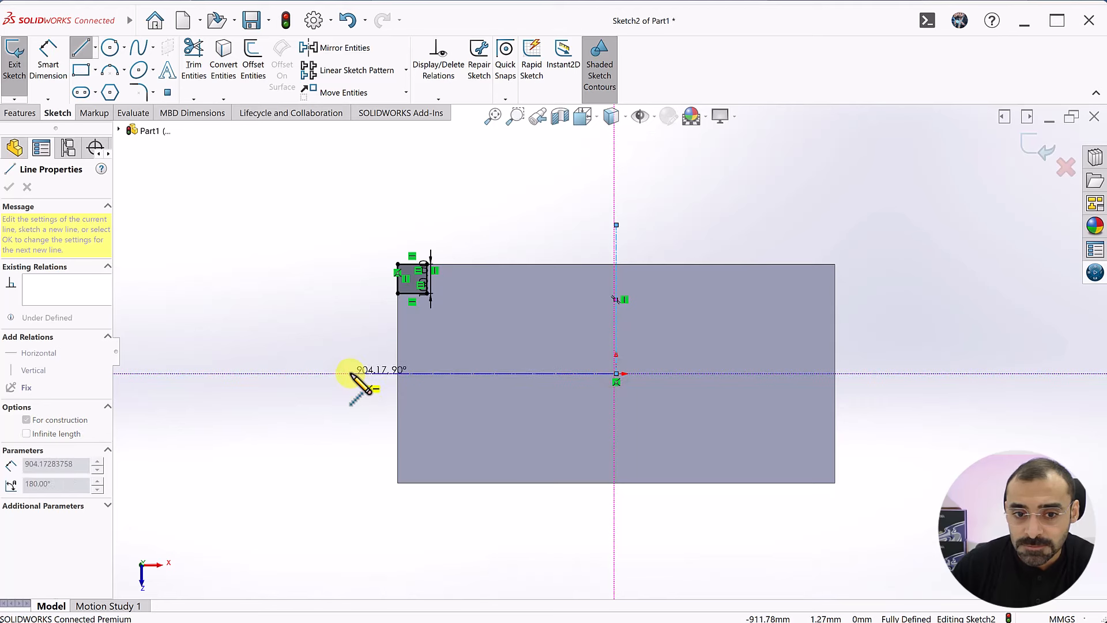
pyautogui.doubleClick(351, 373)
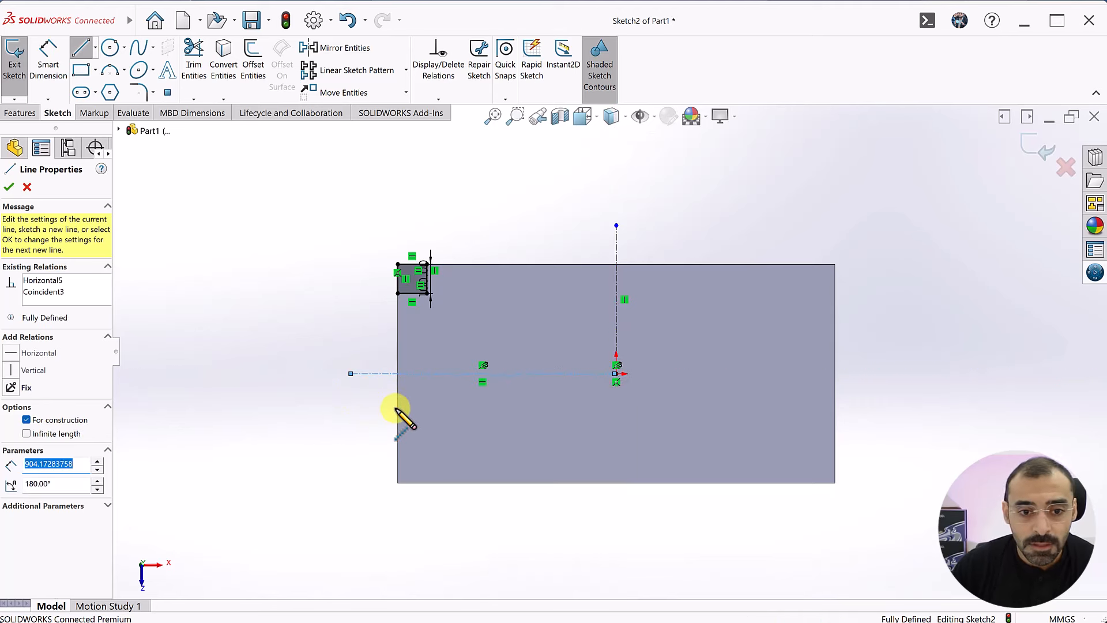
pyautogui.press('Escape')
pyautogui.click(323, 279)
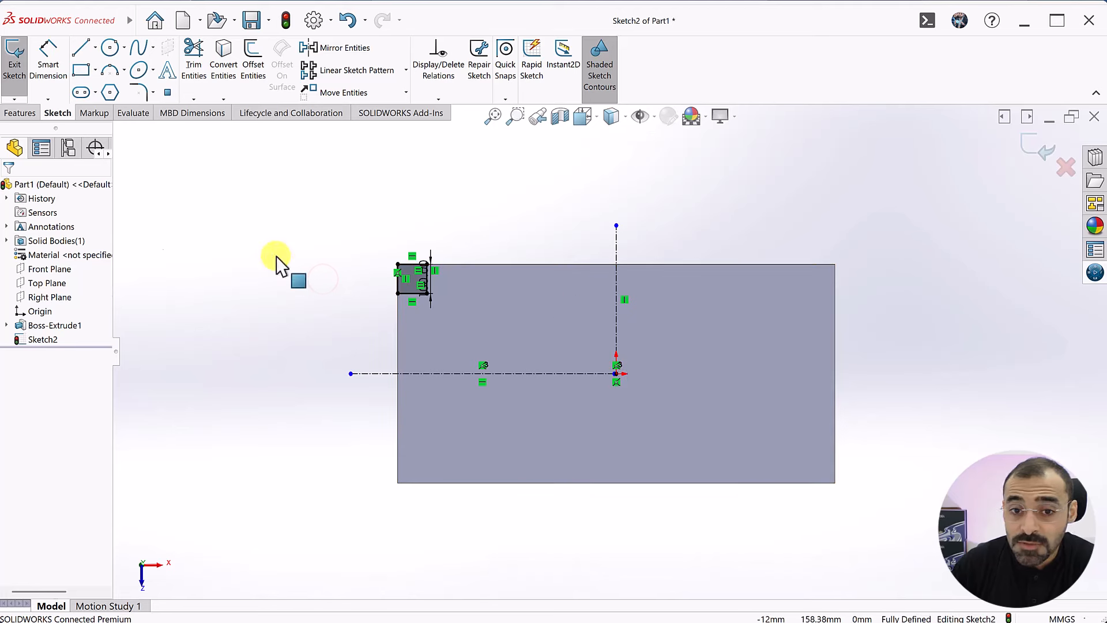
pyautogui.click(95, 48)
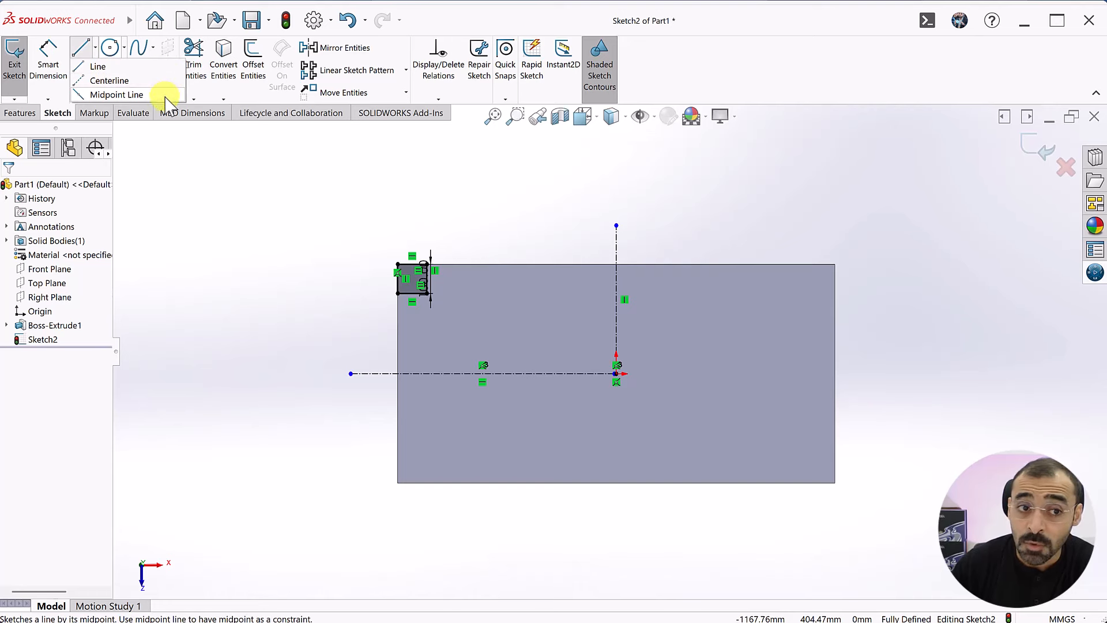
pyautogui.press('Escape')
pyautogui.click(269, 248)
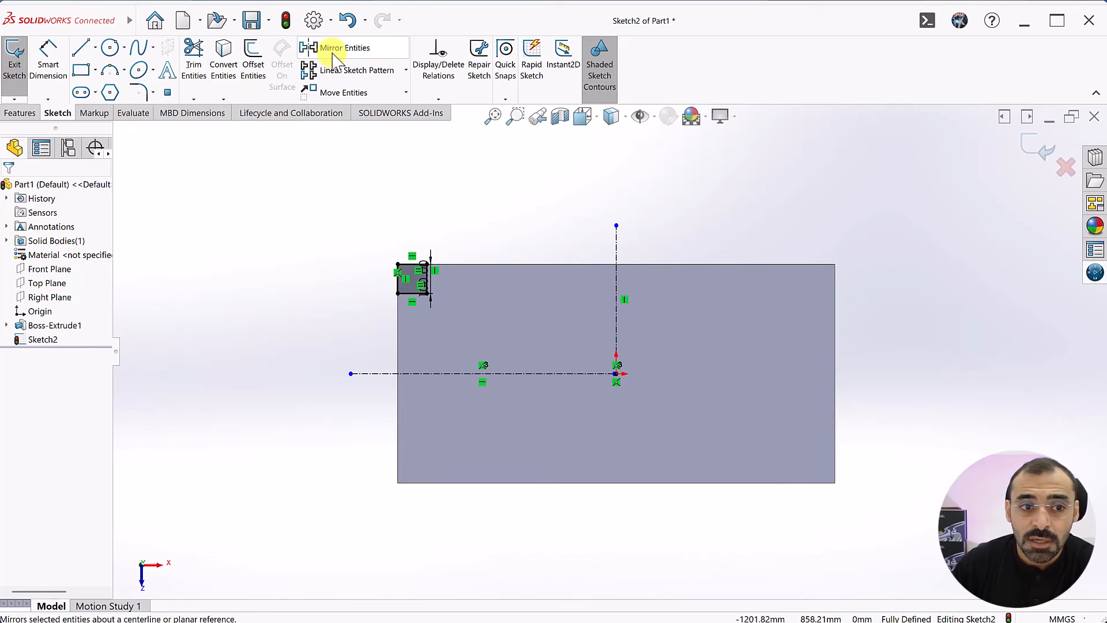
# Mirror the four lines of the corner square about the vertical centerline, keeping the original as a copy
pyautogui.click(372, 55)
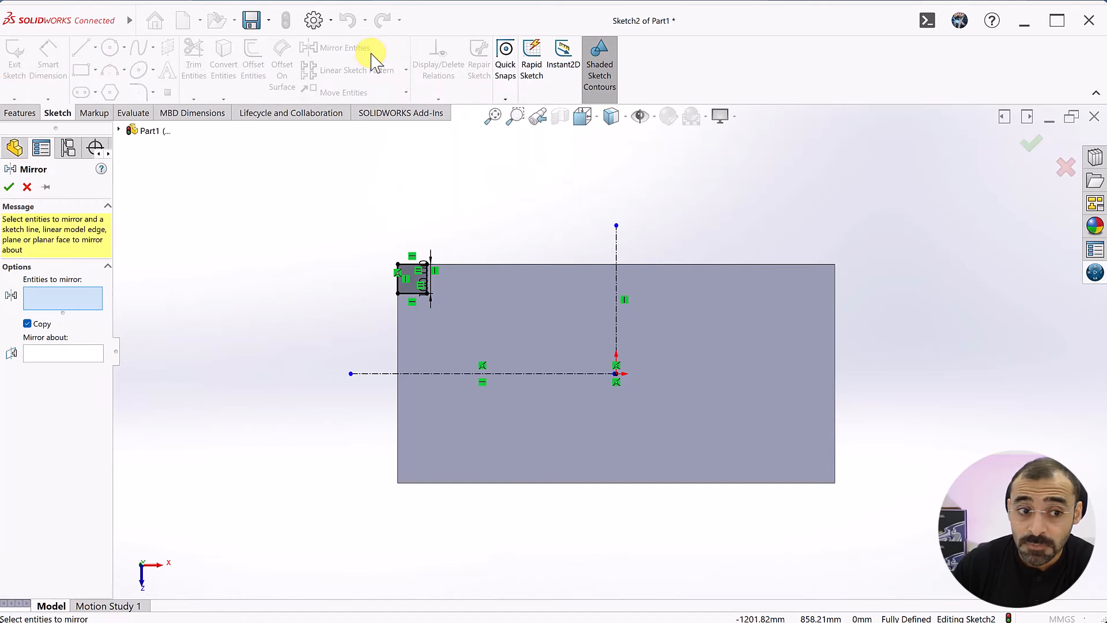
pyautogui.click(411, 287)
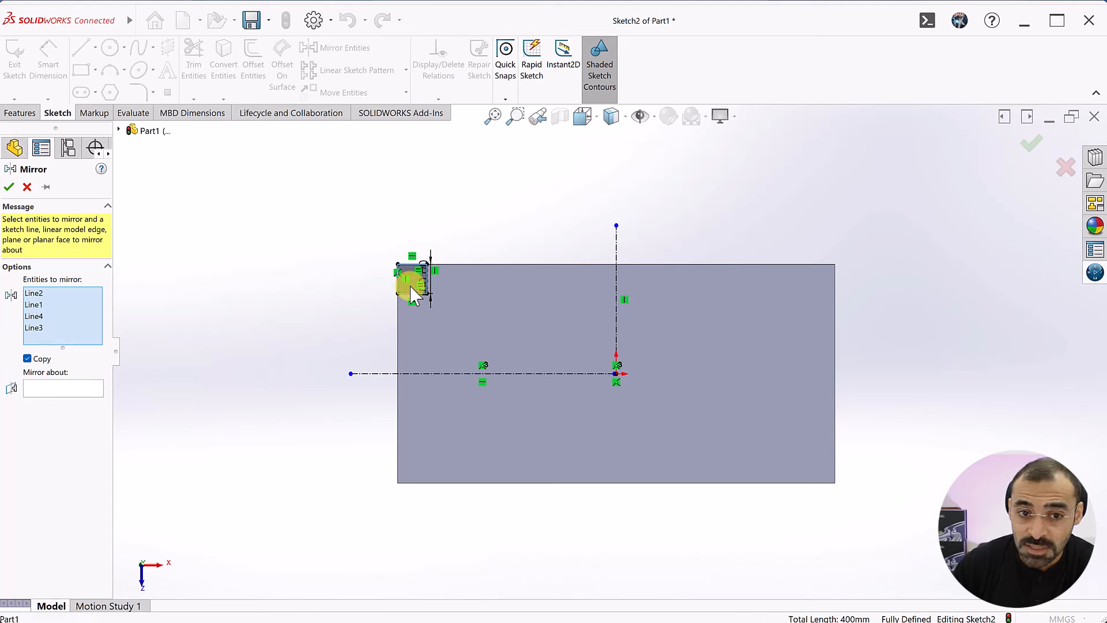
pyautogui.click(78, 390)
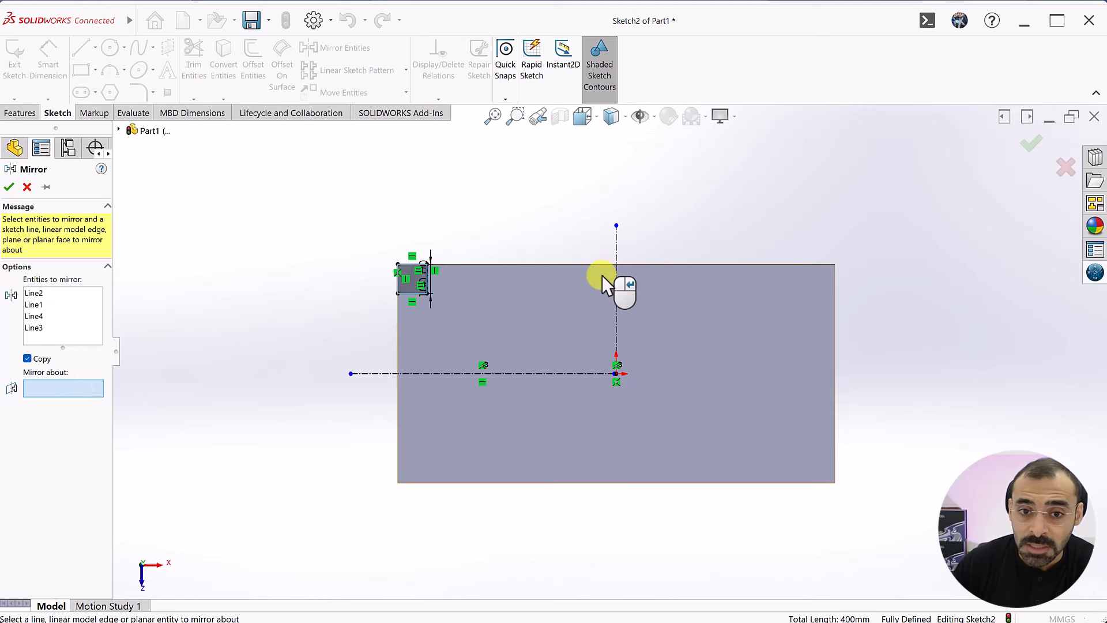
pyautogui.click(616, 266)
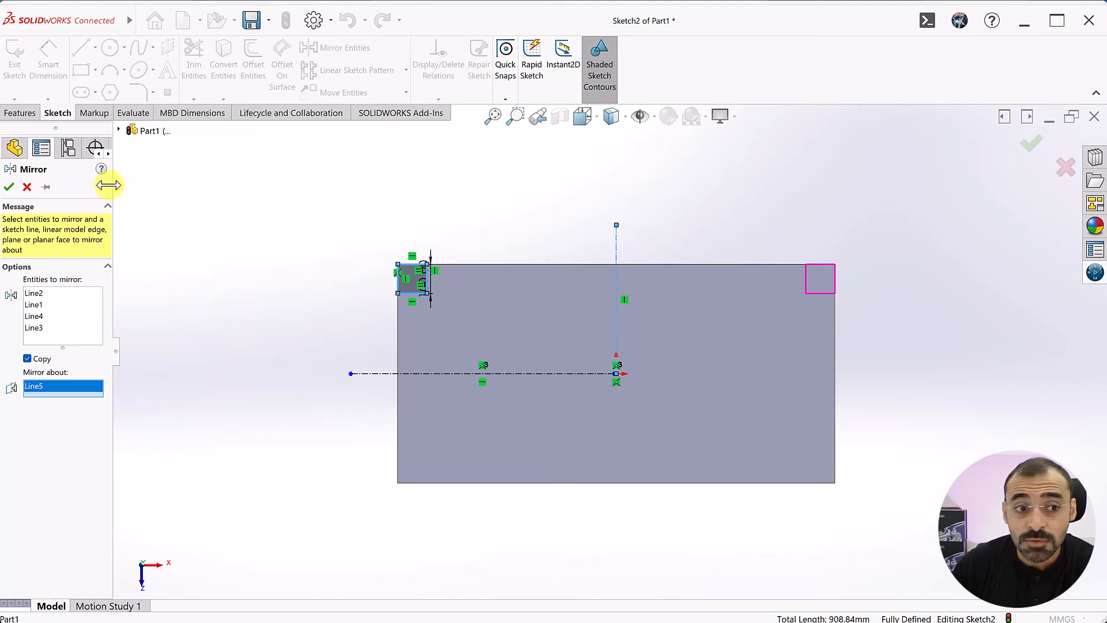
pyautogui.click(11, 188)
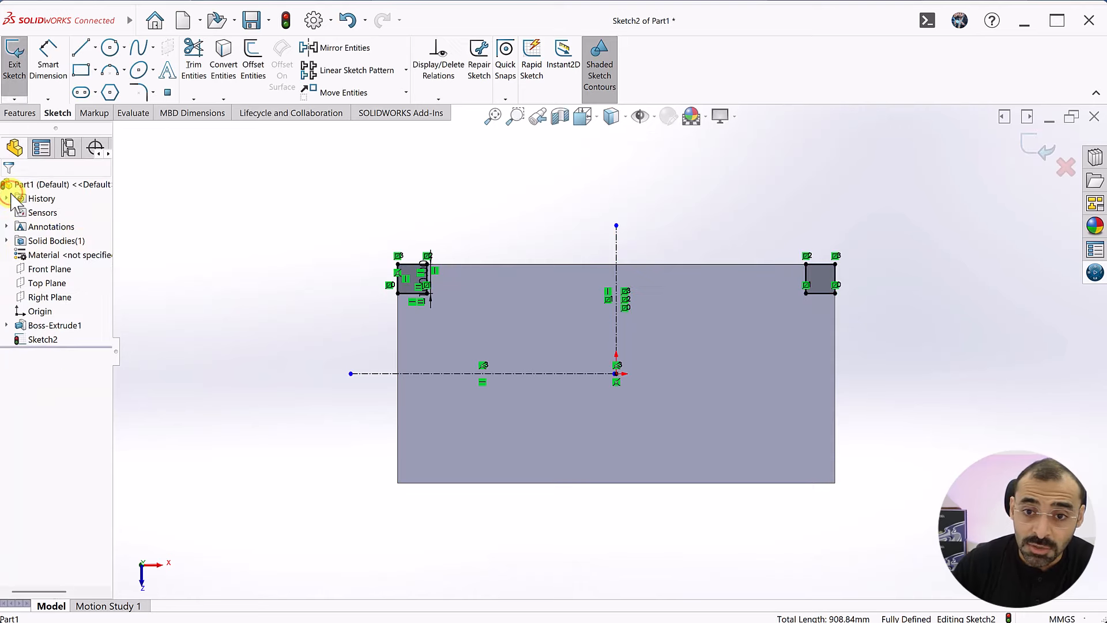
pyautogui.click(897, 206)
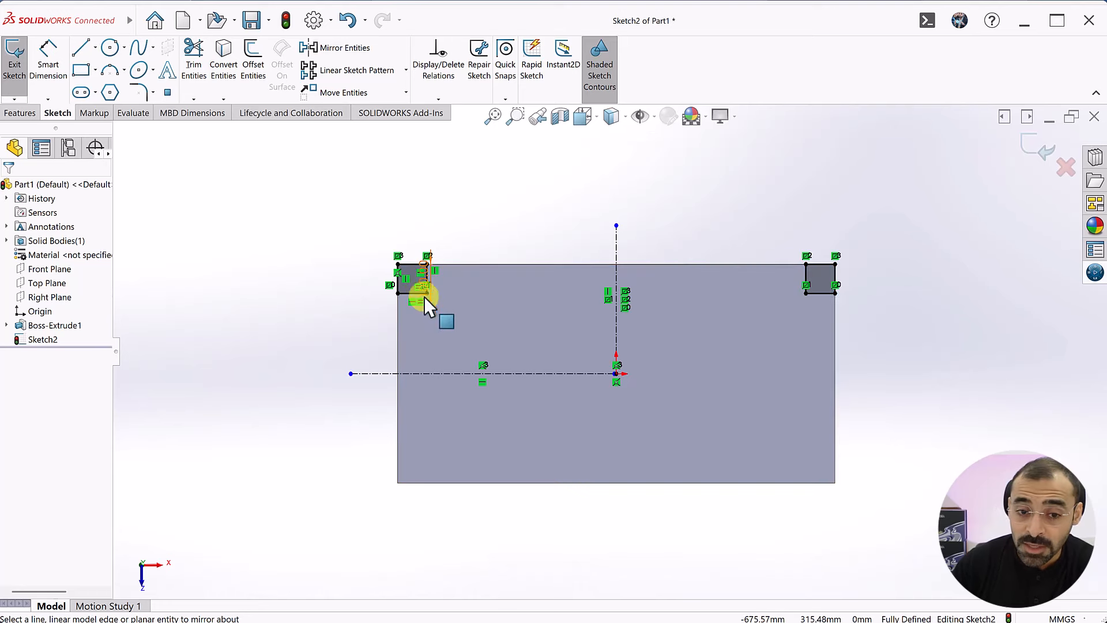
# Mirror both upper corner squares about the horizontal centerline onto the slab's two lower corners
pyautogui.click(339, 51)
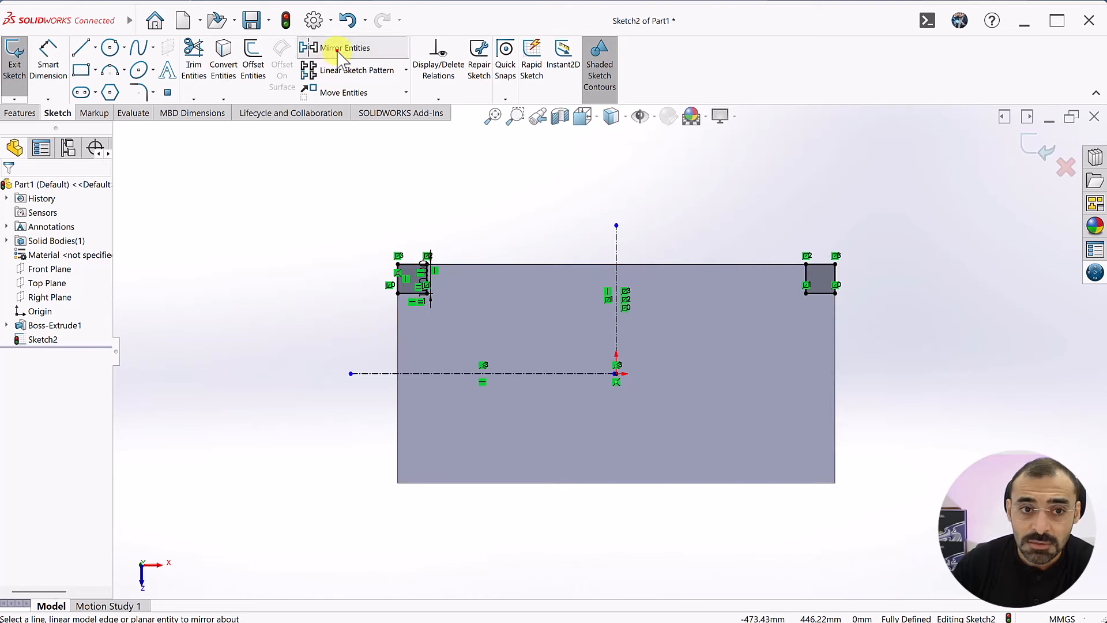
pyautogui.click(824, 283)
pyautogui.scroll(-2, 411, 272)
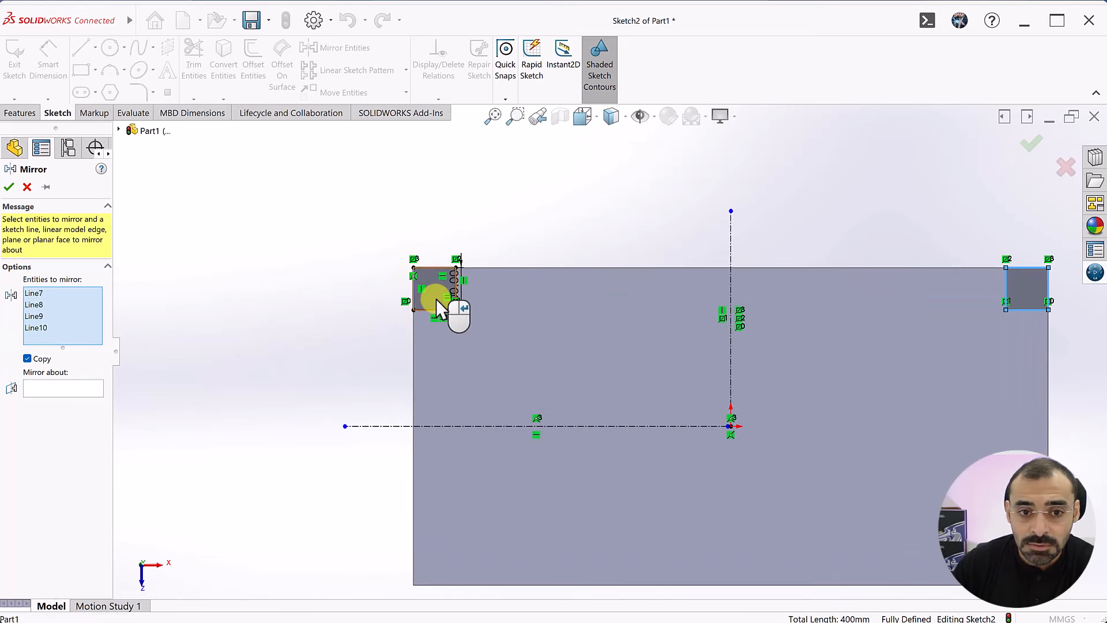
pyautogui.click(436, 299)
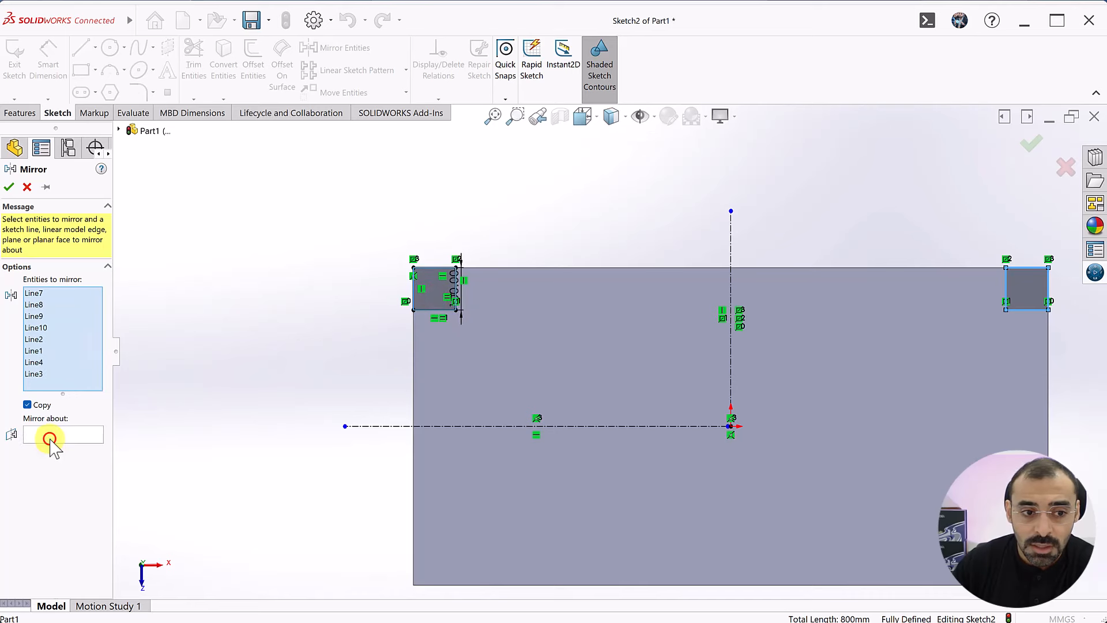
pyautogui.click(50, 441)
pyautogui.click(591, 428)
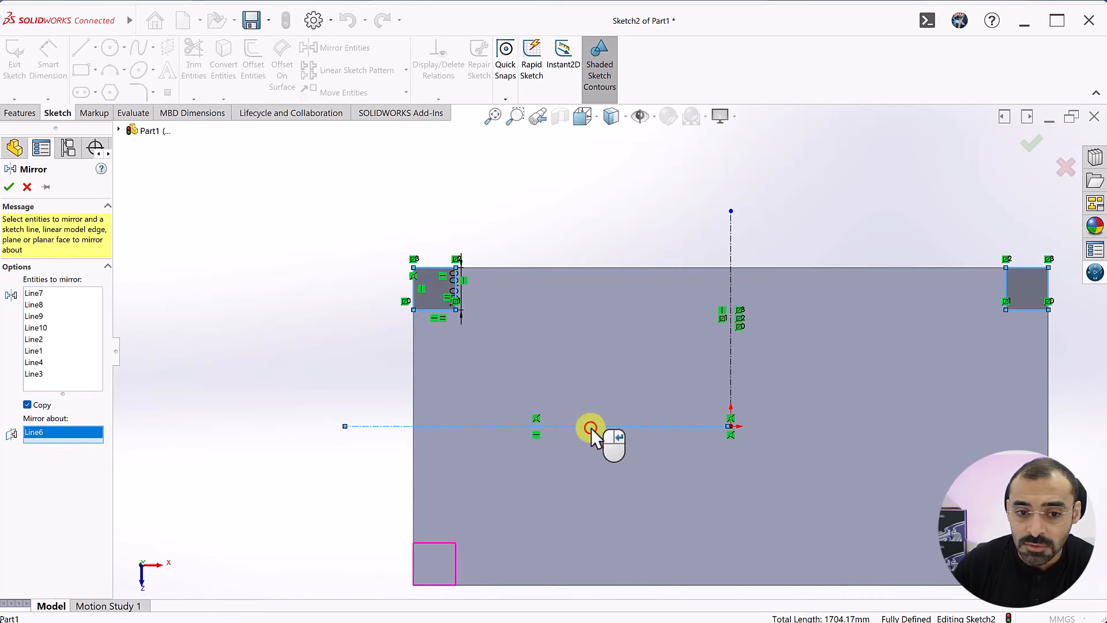
pyautogui.press('f')
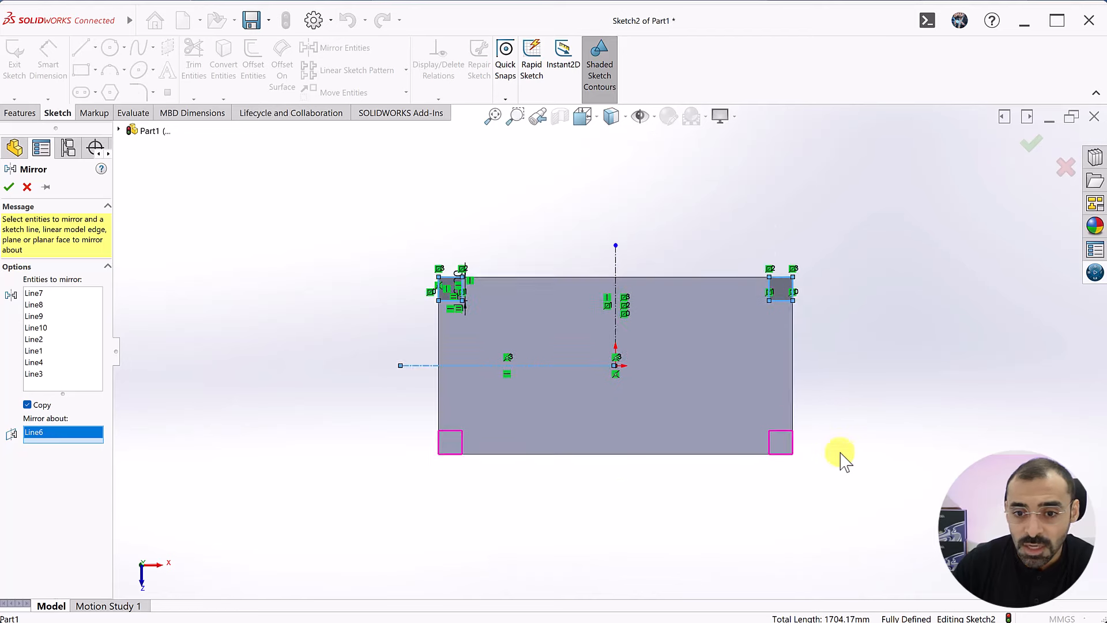
pyautogui.click(8, 187)
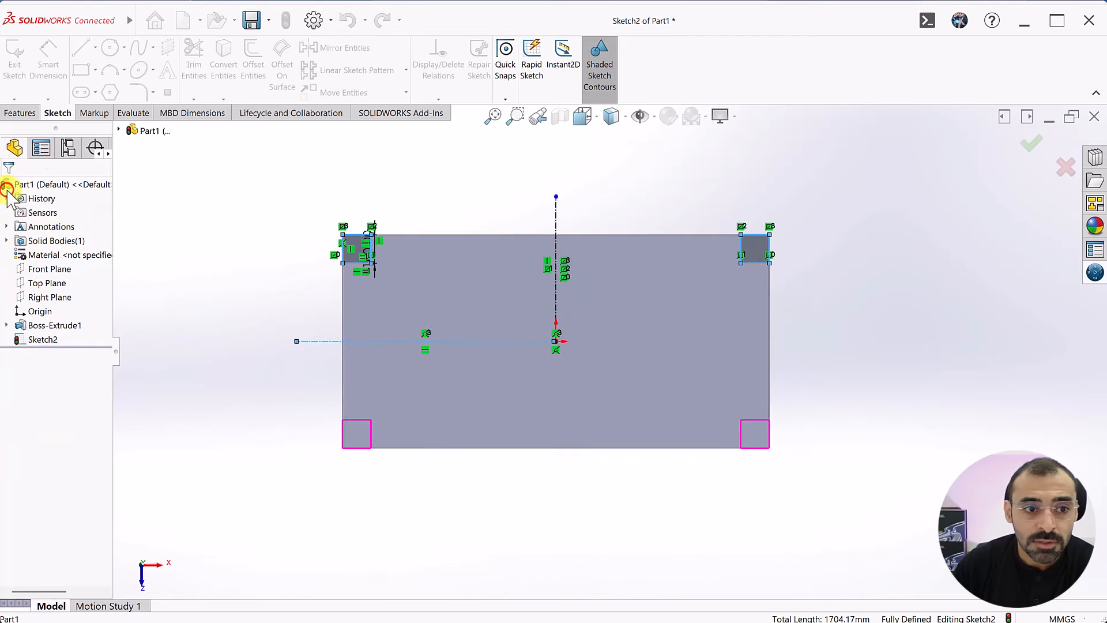
# Set up a blind boss extrusion of the four corner squares with a depth of 400 mm
pyautogui.moveTo(810, 373)
pyautogui.mouseDown(button='middle')
pyautogui.moveTo(830, 341)
pyautogui.moveTo(784, 461)
pyautogui.moveTo(773, 449)
pyautogui.mouseUp(button='middle')
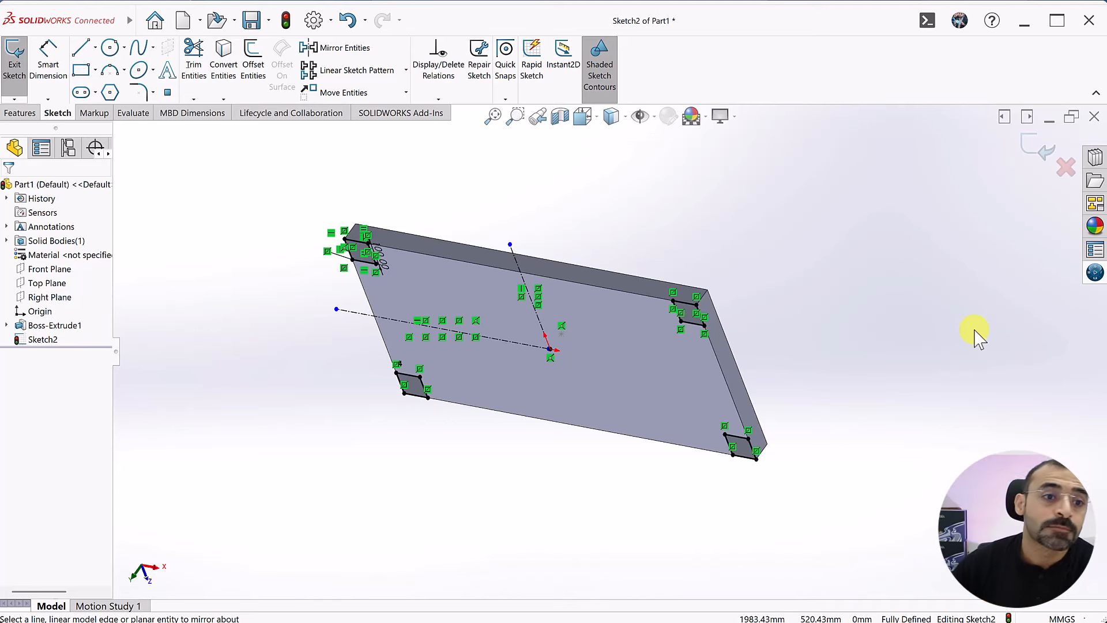
pyautogui.click(20, 111)
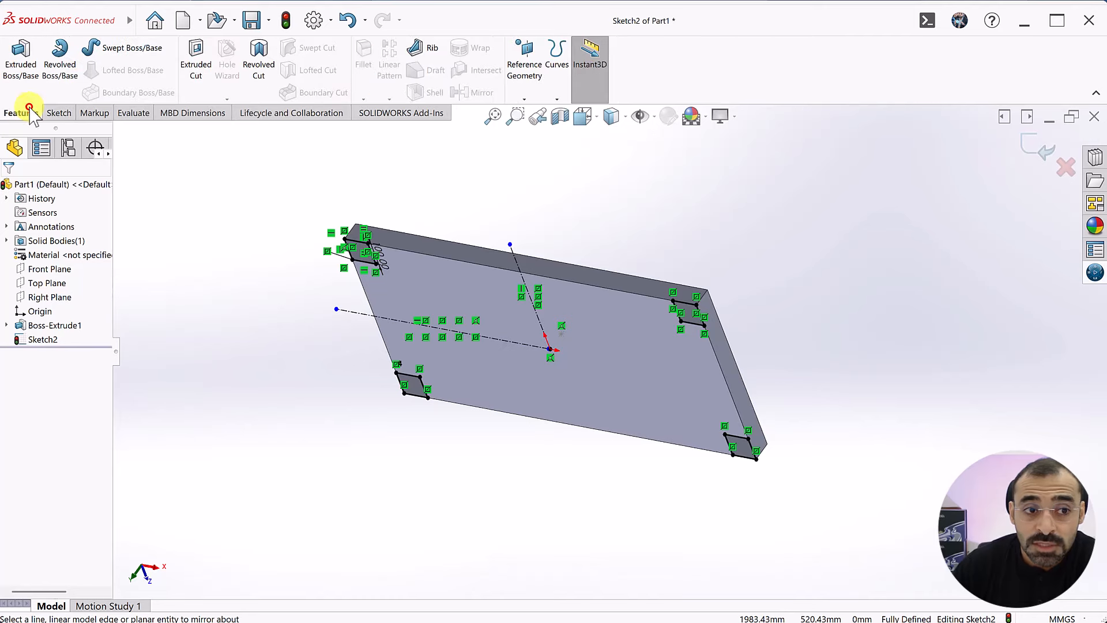
pyautogui.click(17, 86)
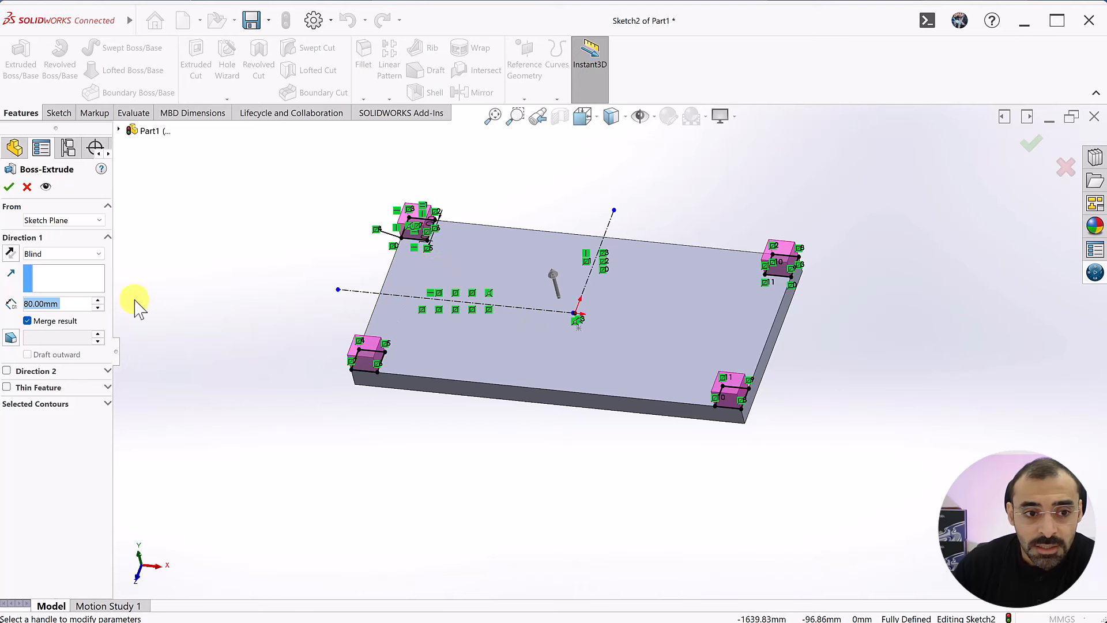
pyautogui.click(94, 300)
pyautogui.click(94, 299)
pyautogui.click(94, 300)
pyautogui.click(94, 300)
pyautogui.click(94, 300)
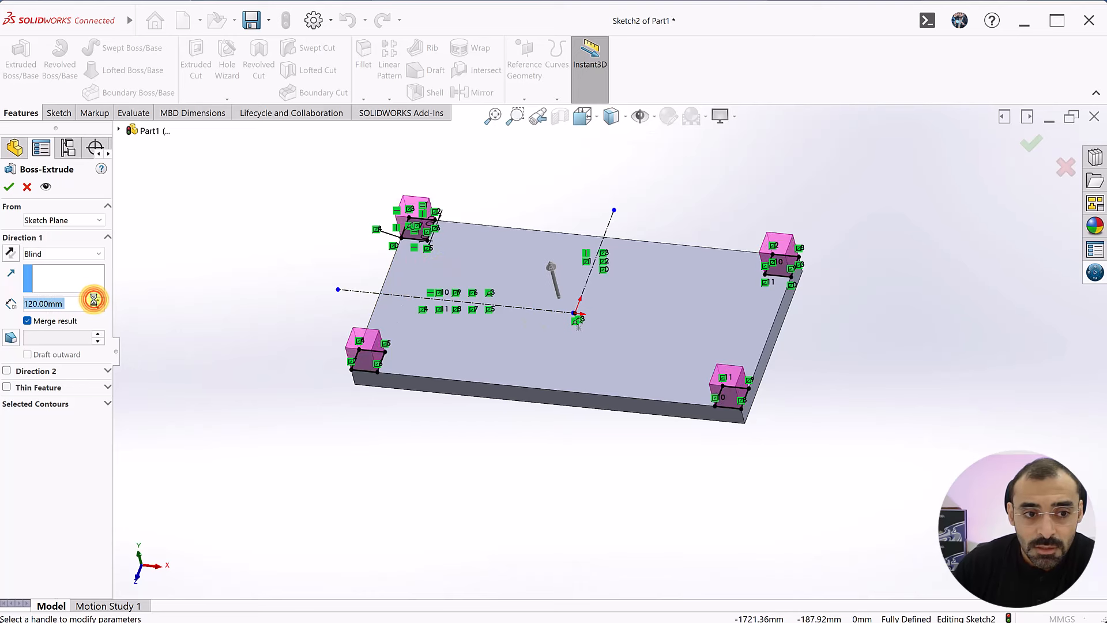
pyautogui.click(95, 300)
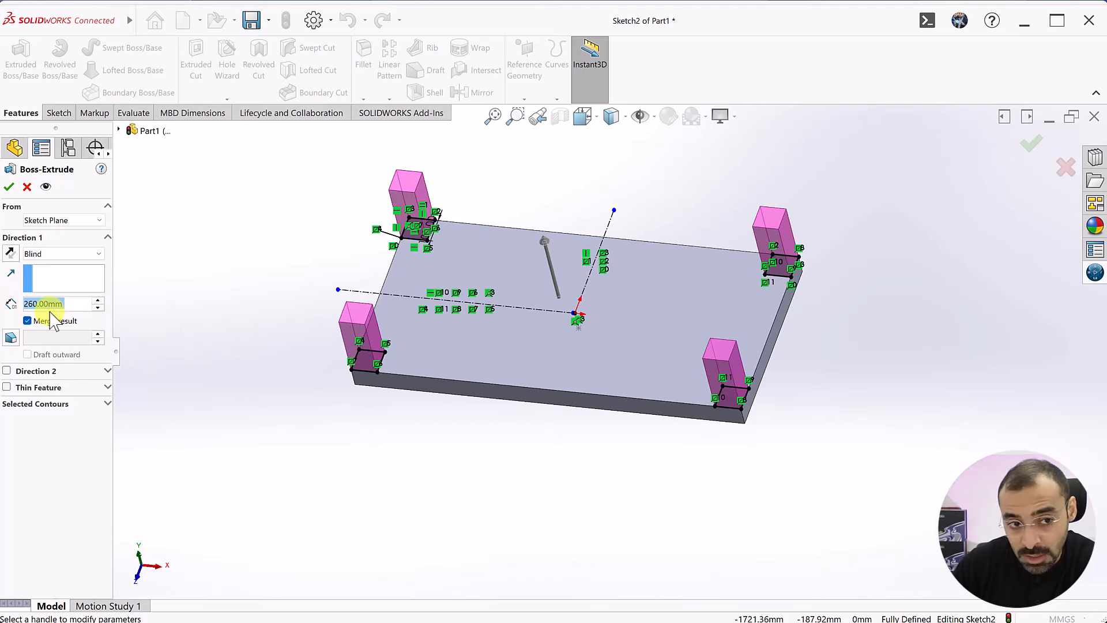
pyautogui.write('400')
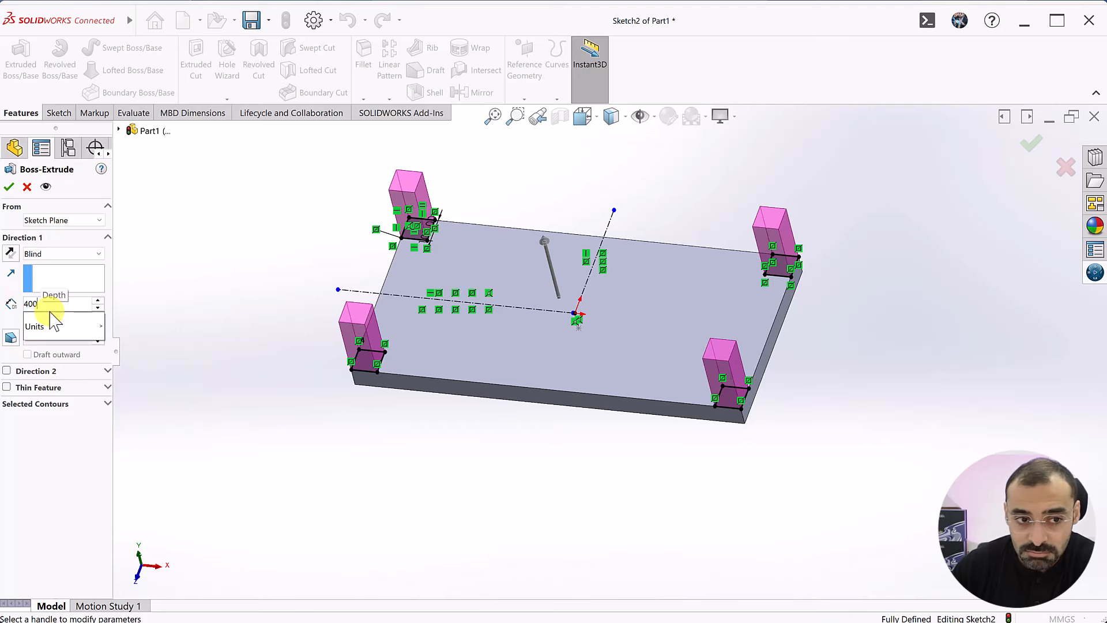
pyautogui.press('Return')
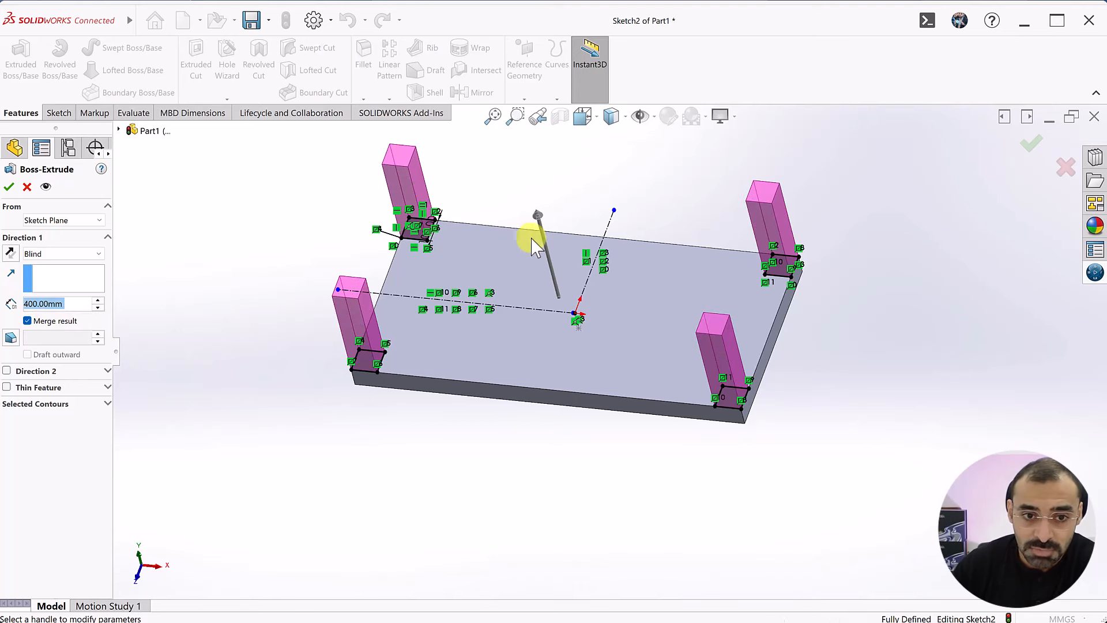
pyautogui.scroll(1, 762, 194)
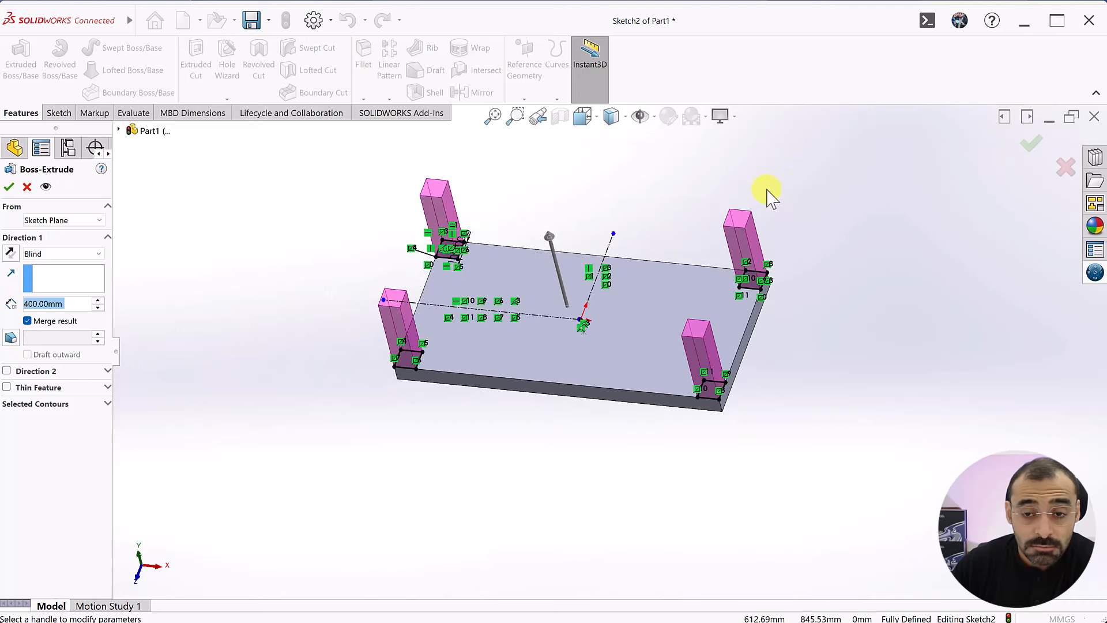
pyautogui.moveTo(740, 245); pyautogui.dragTo(760, 365, button='middle')
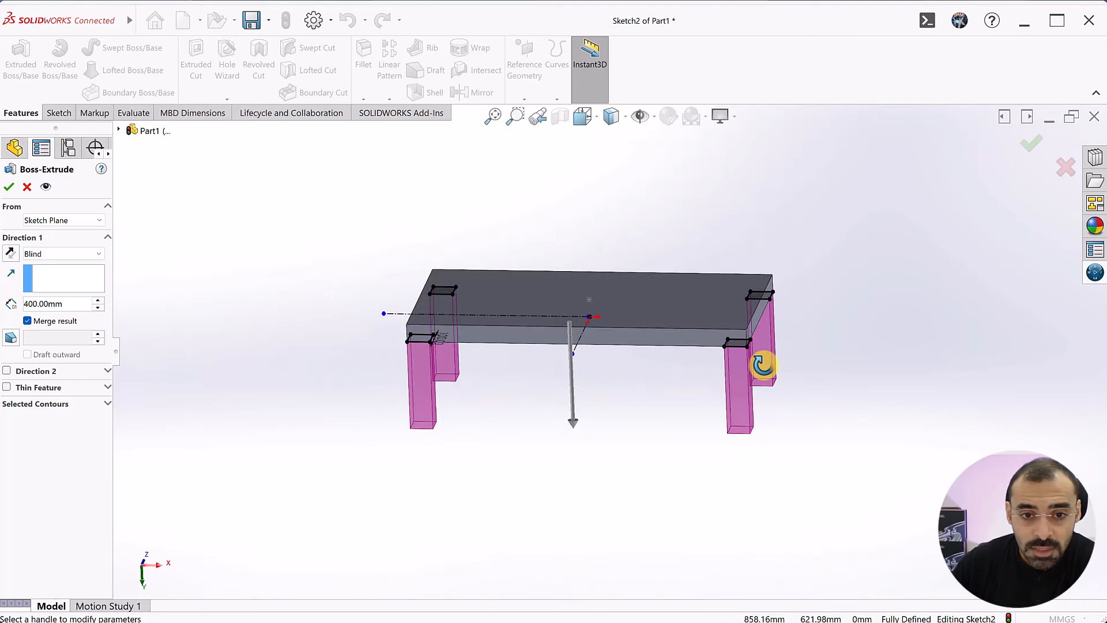
# Enter the leg extrusion depth in metres as .4m and accept the extrusion
pyautogui.doubleClick(71, 302)
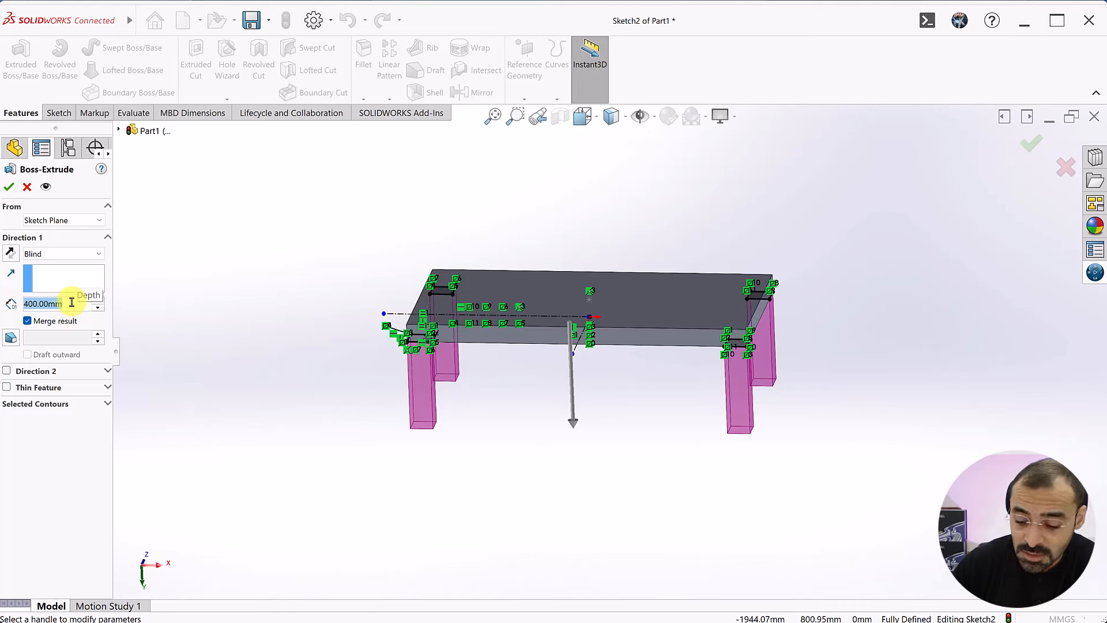
pyautogui.write('.4')
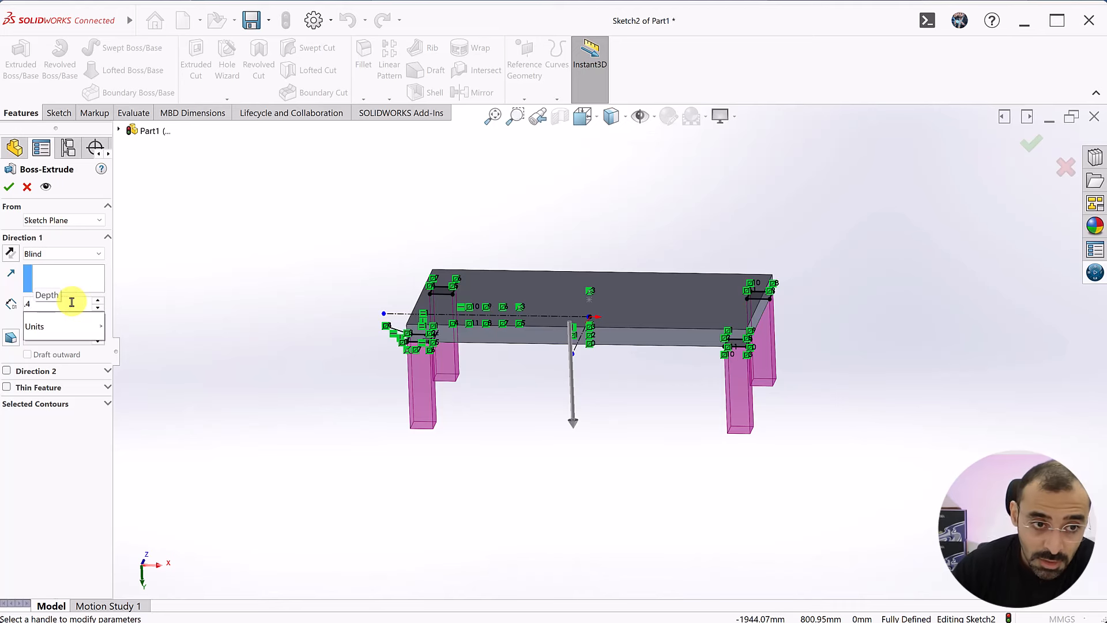
pyautogui.write('m')
pyautogui.press('Return')
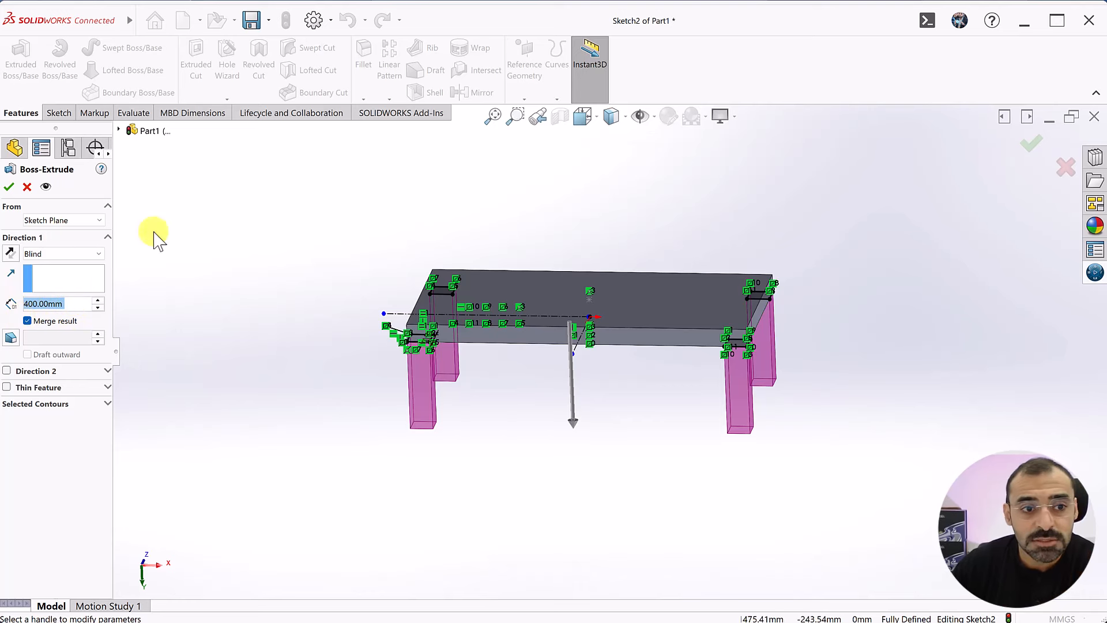
pyautogui.moveTo(677, 406)
pyautogui.mouseDown(button='middle')
pyautogui.moveTo(873, 393)
pyautogui.moveTo(689, 410)
pyautogui.moveTo(576, 398)
pyautogui.mouseUp(button='middle')
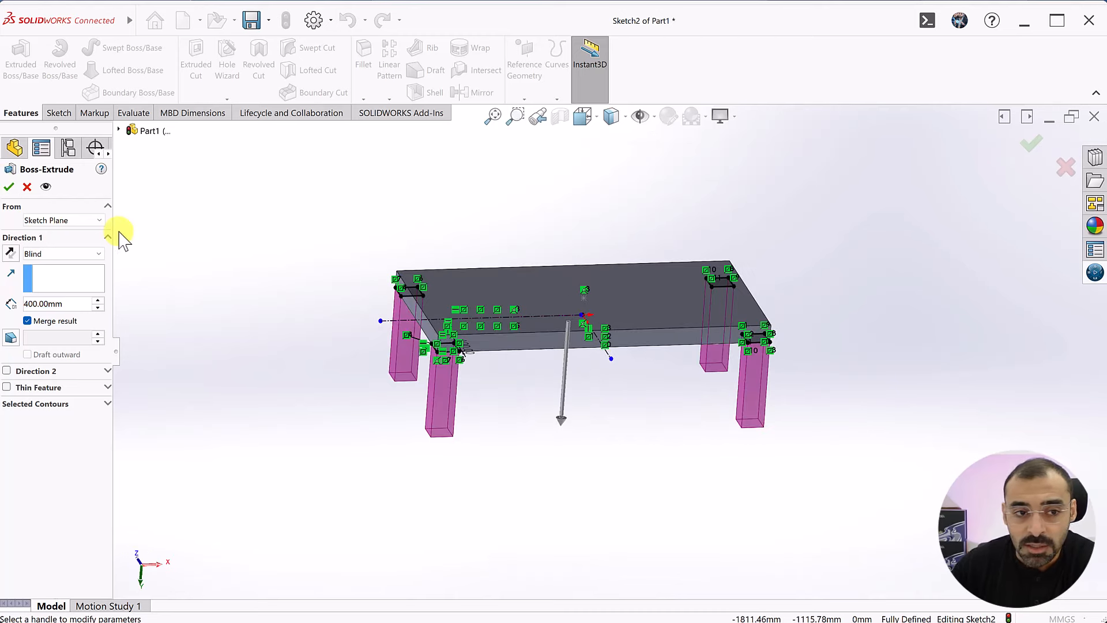
pyautogui.click(7, 188)
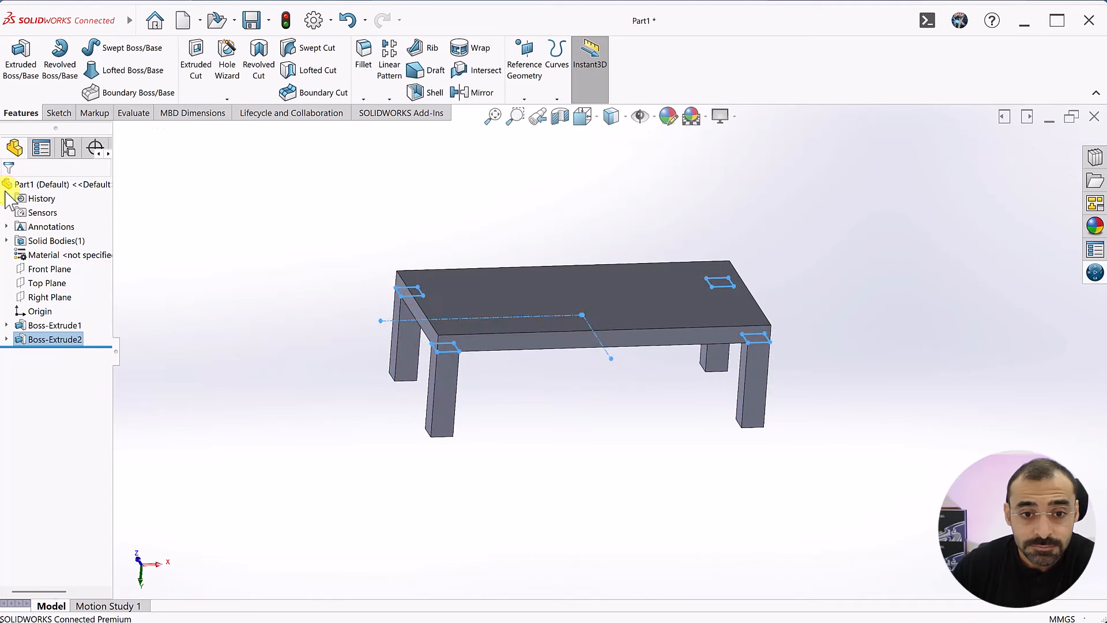
pyautogui.click(565, 212)
pyautogui.moveTo(541, 354)
pyautogui.mouseDown(button='middle')
pyautogui.moveTo(531, 440)
pyautogui.moveTo(728, 459)
pyautogui.moveTo(507, 487)
pyautogui.moveTo(594, 434)
pyautogui.moveTo(624, 440)
pyautogui.moveTo(626, 456)
pyautogui.mouseUp(button='middle')
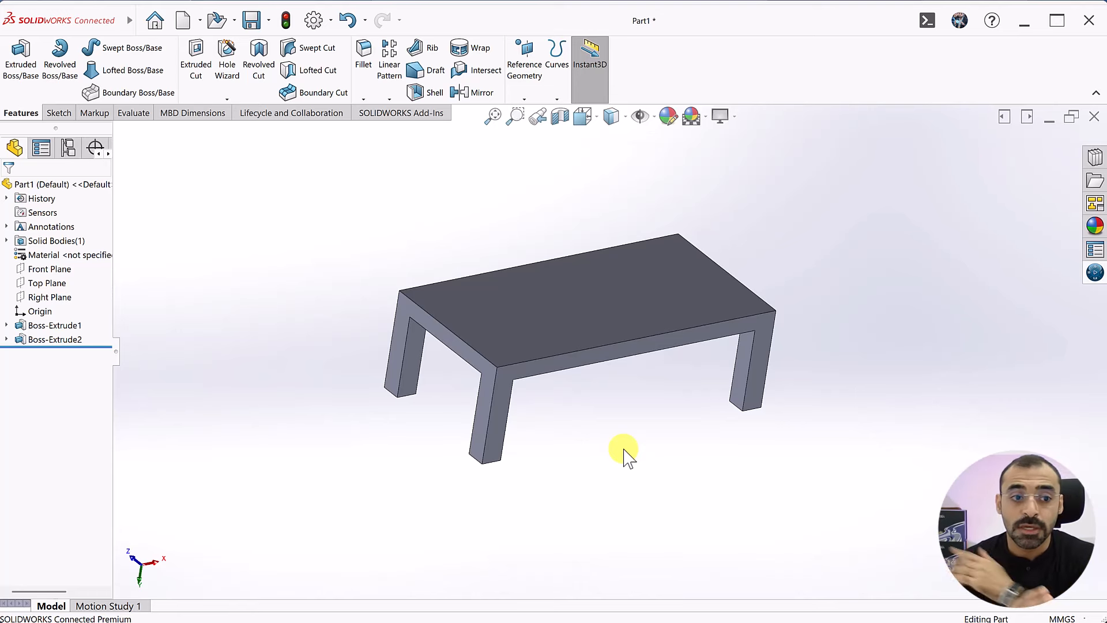
# Start a new sketch on the large flat slab face opposite the legs
pyautogui.click(602, 309)
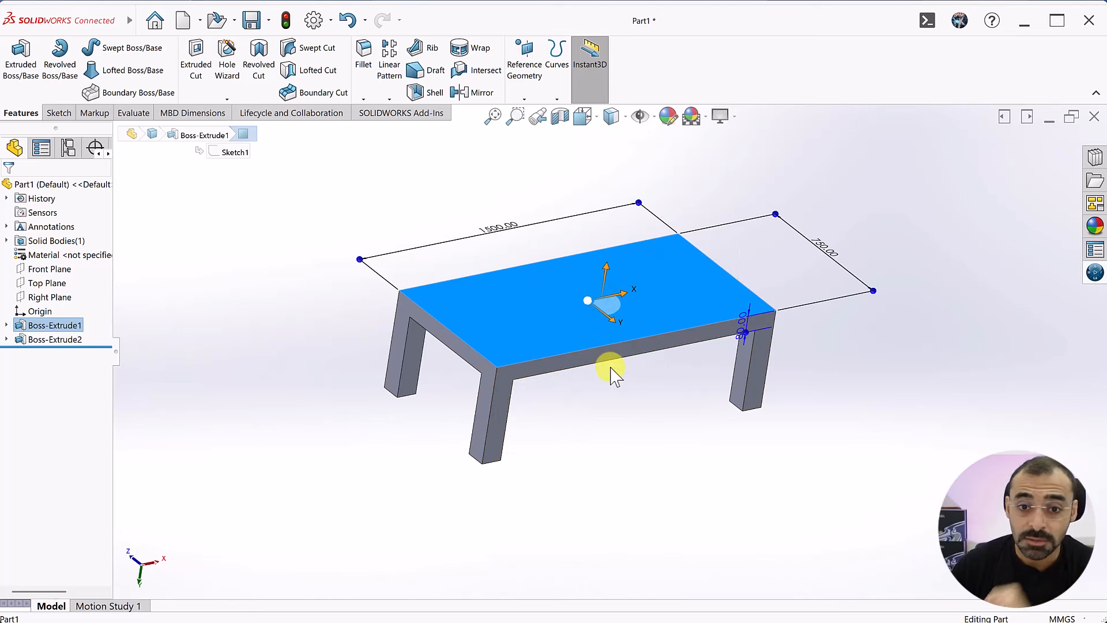
pyautogui.click(631, 412)
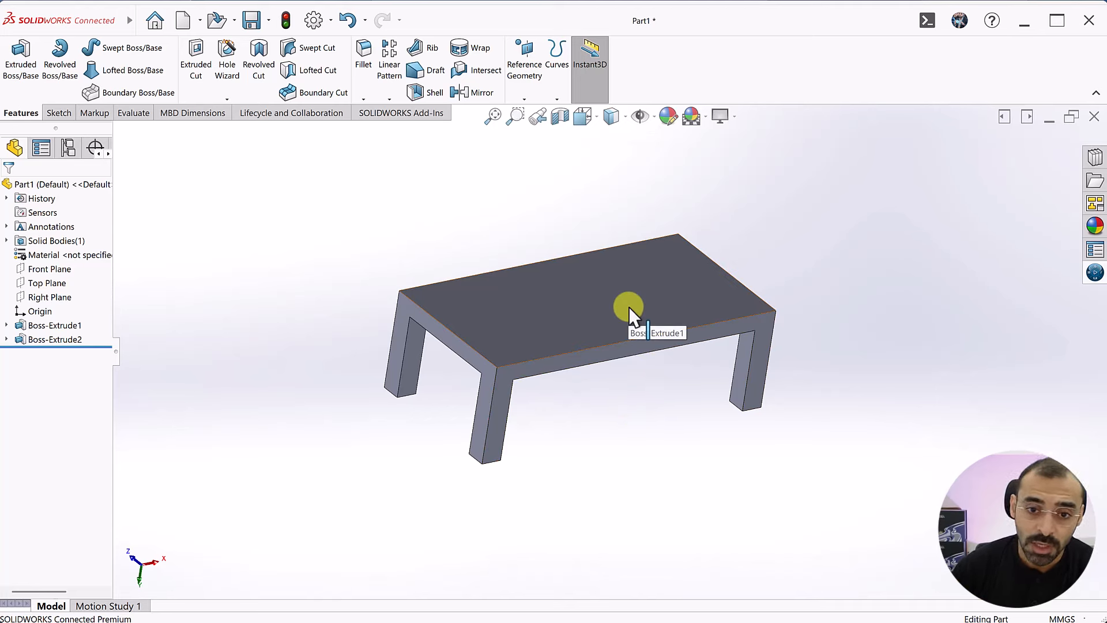
pyautogui.click(563, 313)
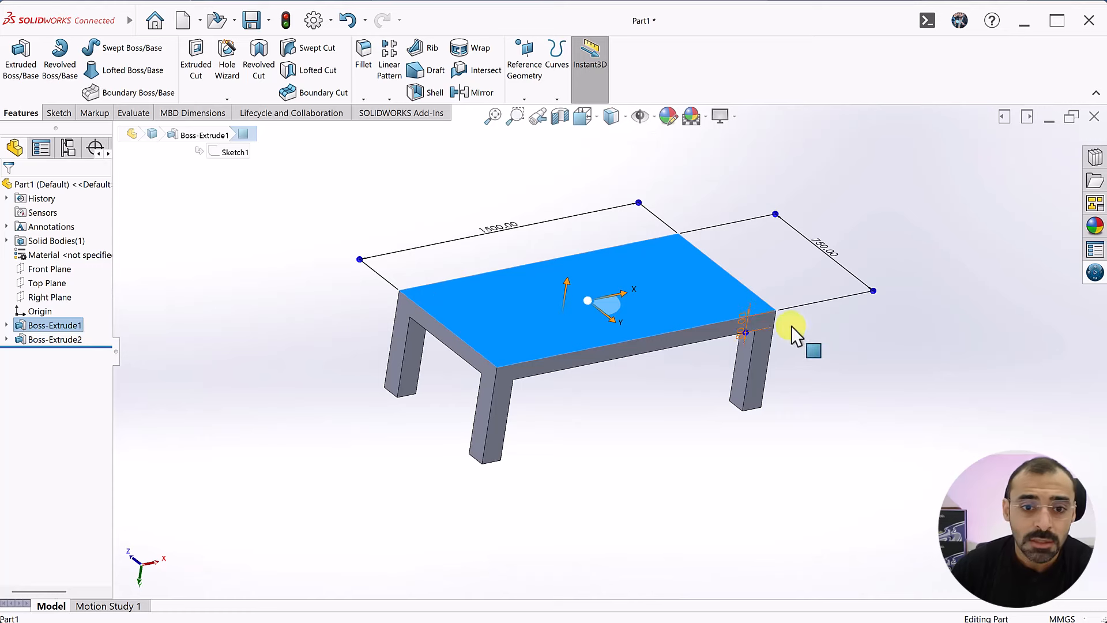
pyautogui.click(67, 117)
pyautogui.click(14, 62)
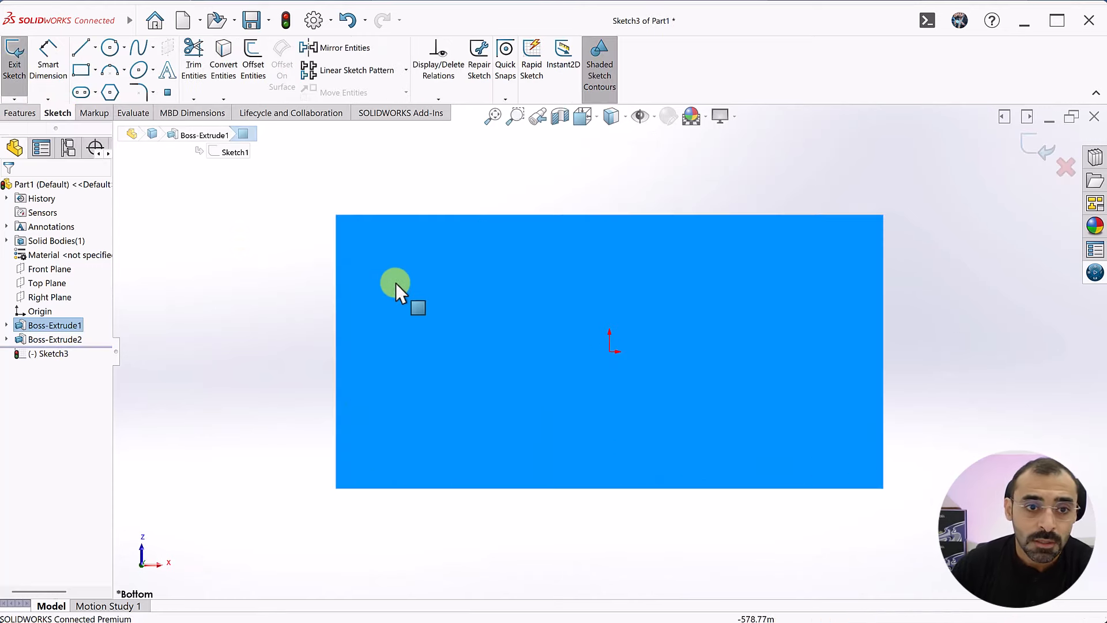
pyautogui.click(223, 229)
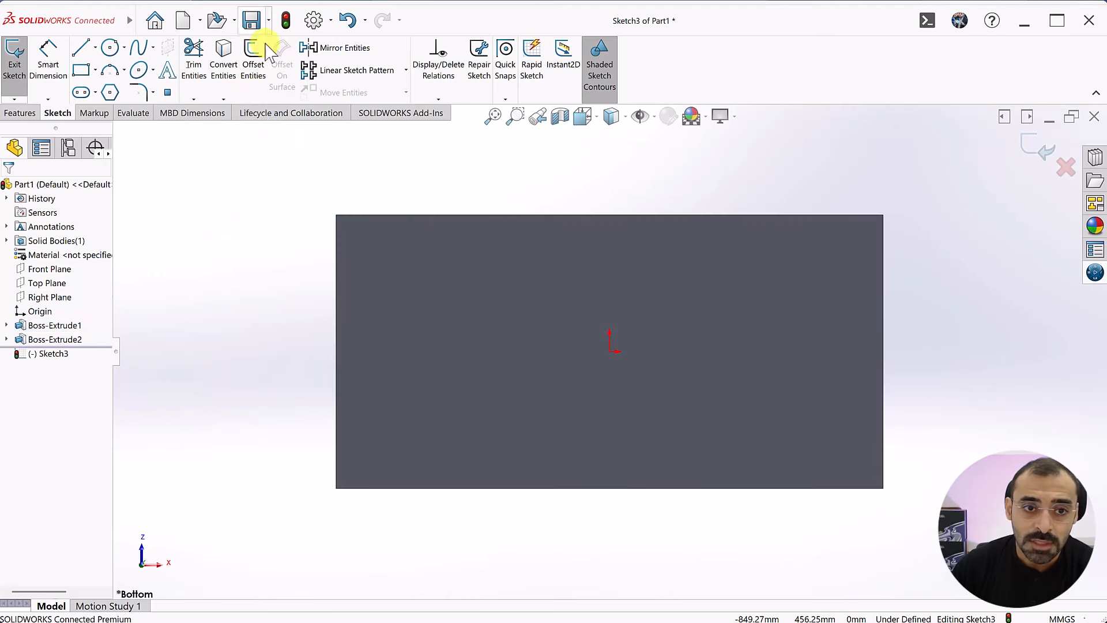
# Offset the outline of the tabletop face inward by 200 mm, using the reversed direction and an added dimension
pyautogui.click(260, 73)
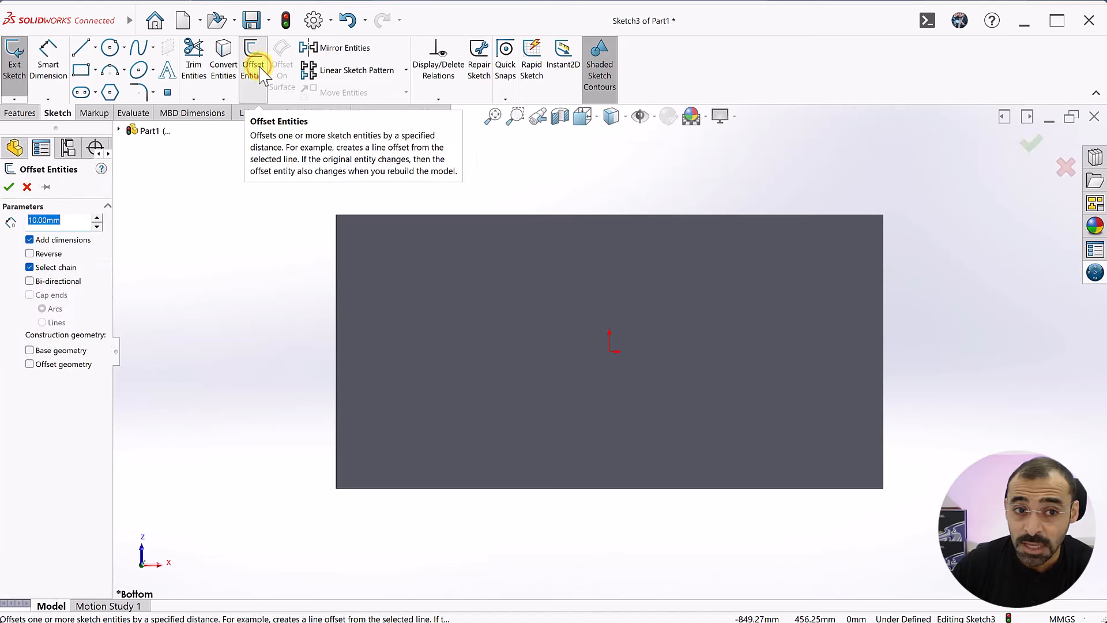
pyautogui.click(490, 313)
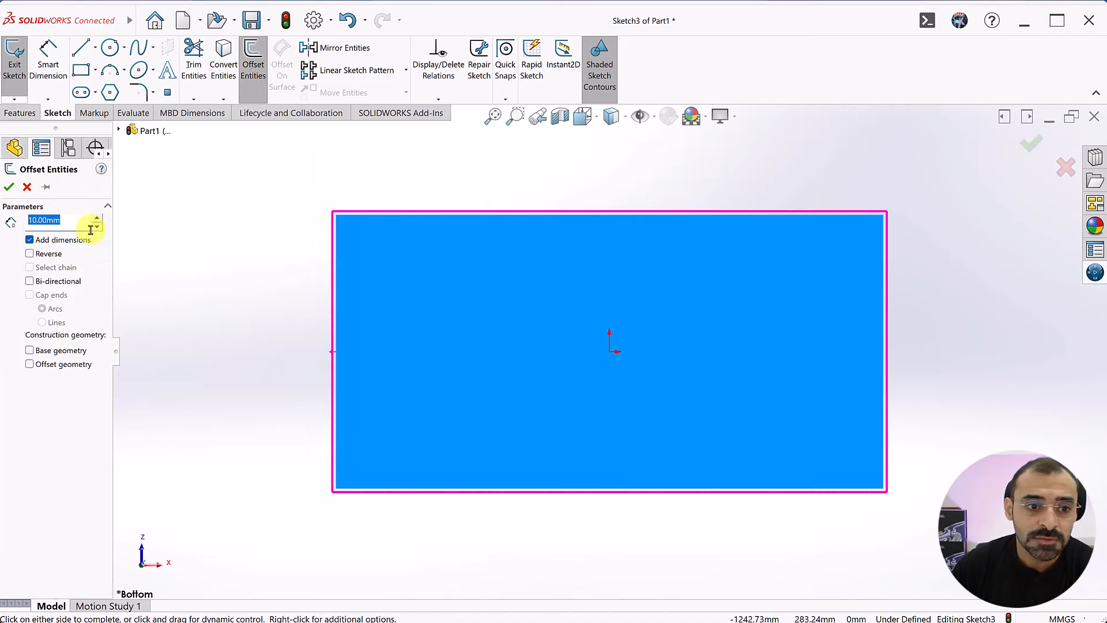
pyautogui.click(29, 254)
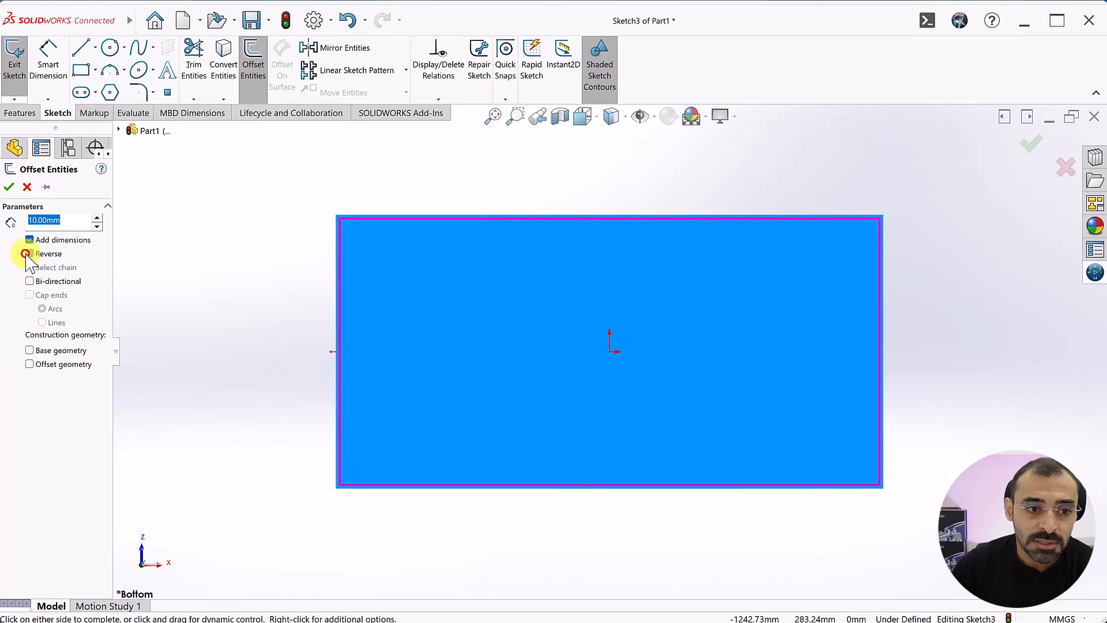
pyautogui.click(96, 218)
pyautogui.click(95, 217)
pyautogui.click(96, 218)
pyautogui.click(96, 218)
pyautogui.click(96, 218)
pyautogui.click(96, 218)
pyautogui.click(96, 218)
pyautogui.click(96, 218)
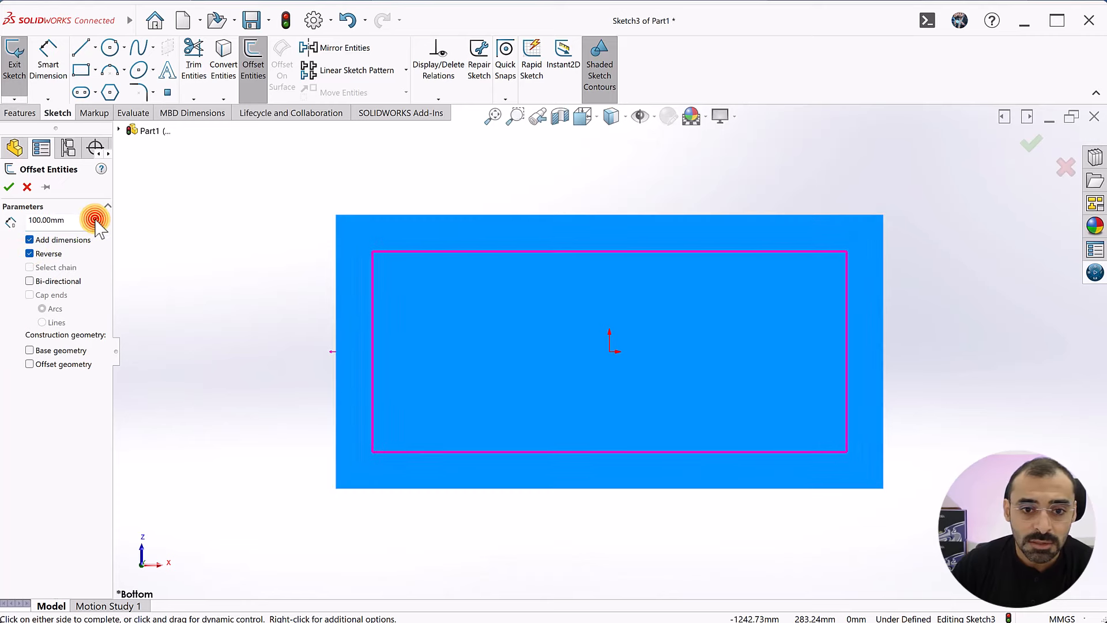
pyautogui.click(96, 218)
pyautogui.click(95, 218)
pyautogui.click(95, 218)
pyautogui.click(96, 218)
pyautogui.click(95, 218)
pyautogui.click(95, 218)
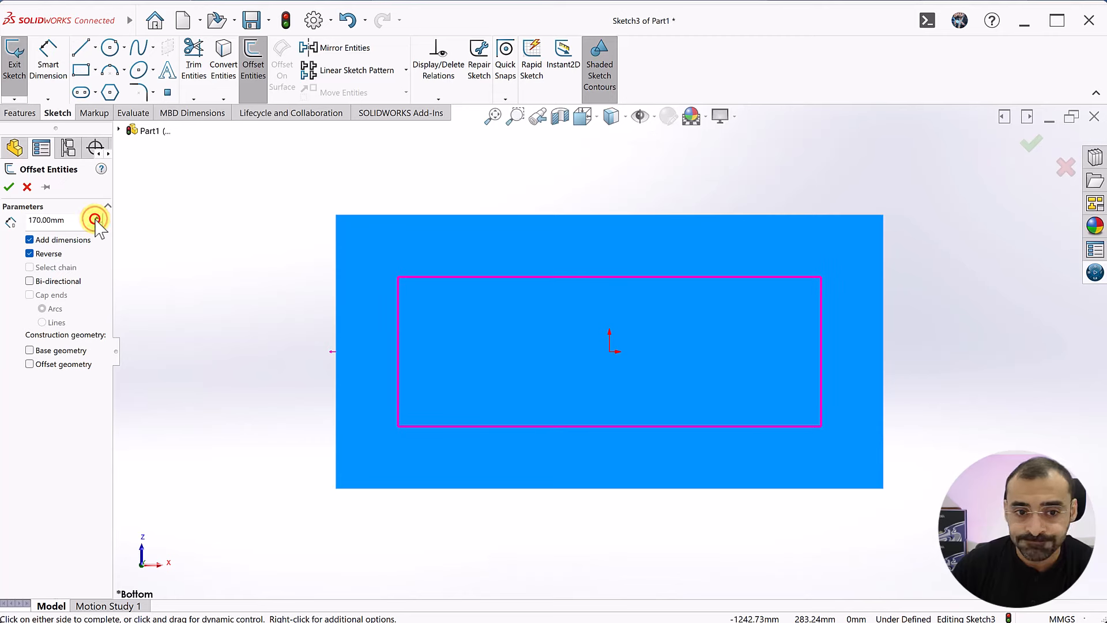
pyautogui.click(96, 218)
pyautogui.click(96, 218)
pyautogui.click(95, 218)
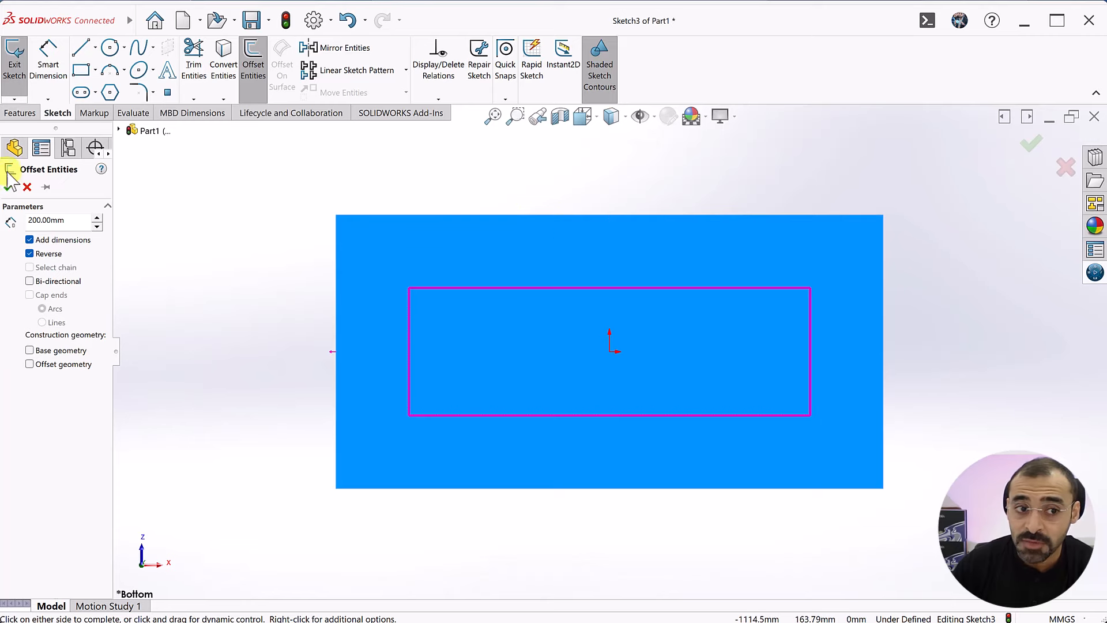
pyautogui.click(8, 187)
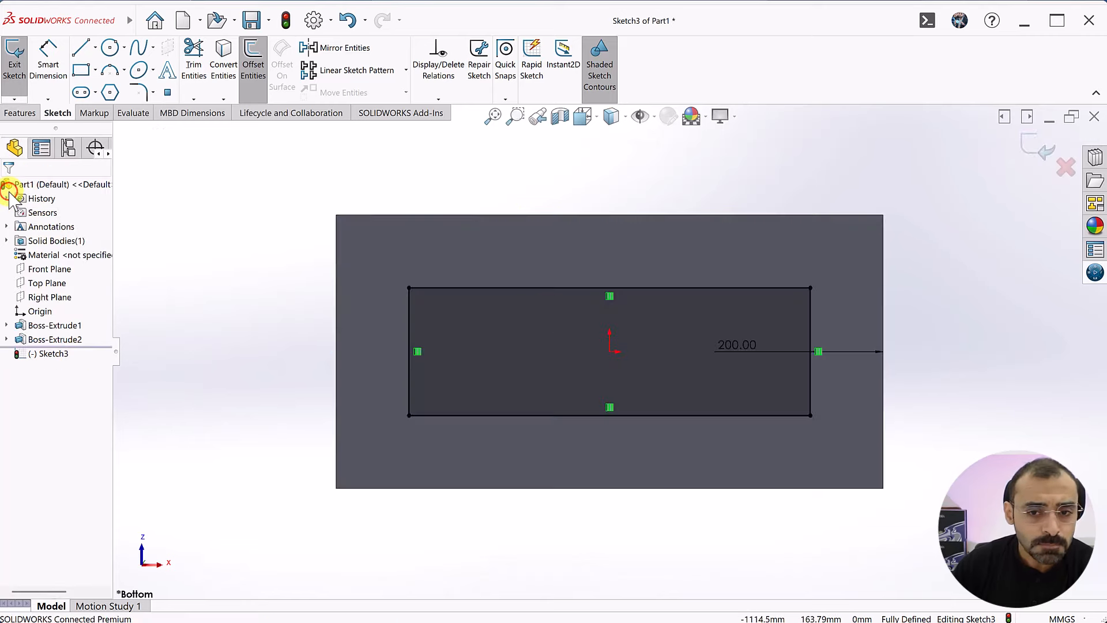
# Cut the inner offset rectangle through the tabletop with an Extruded Cut set to Through All
pyautogui.moveTo(291, 407)
pyautogui.mouseDown(button='middle')
pyautogui.moveTo(465, 338)
pyautogui.moveTo(369, 453)
pyautogui.moveTo(334, 428)
pyautogui.mouseUp(button='middle')
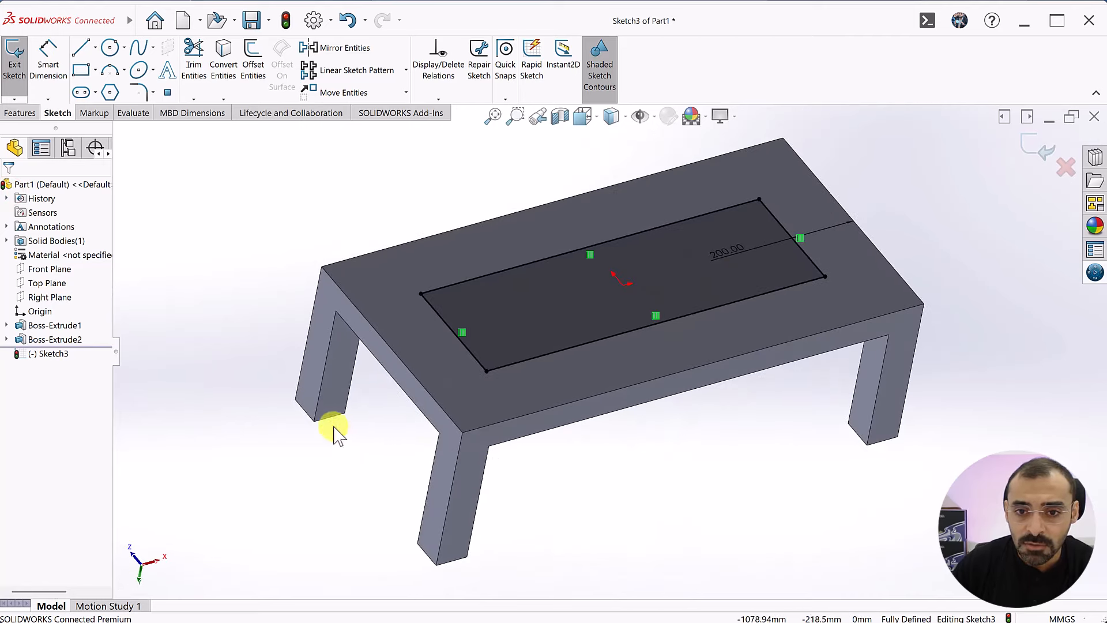
pyautogui.click(767, 439)
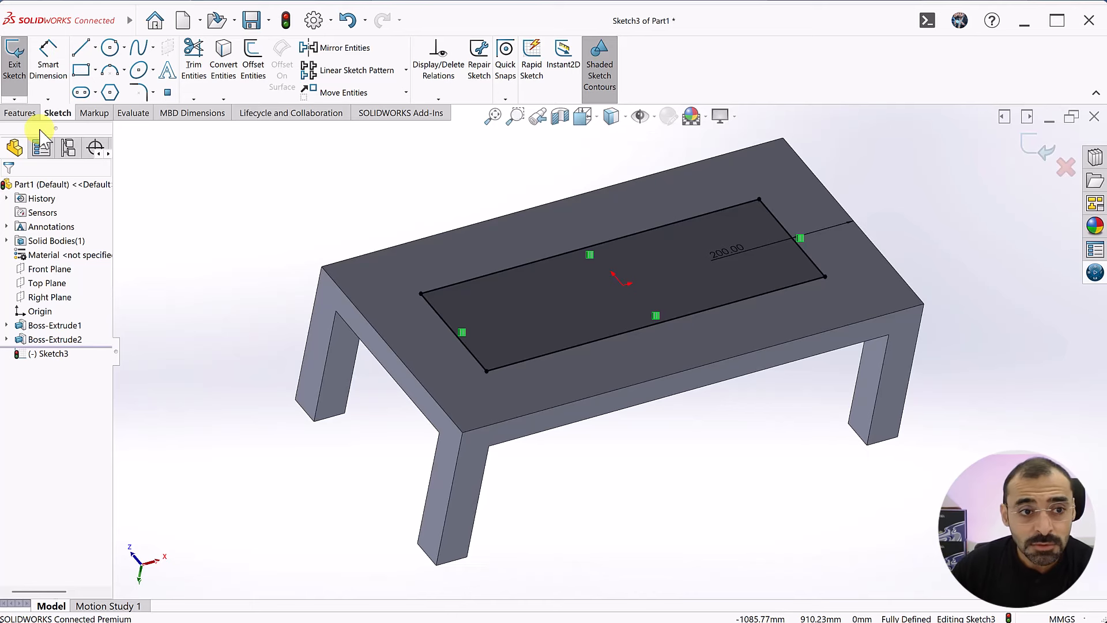
pyautogui.click(14, 111)
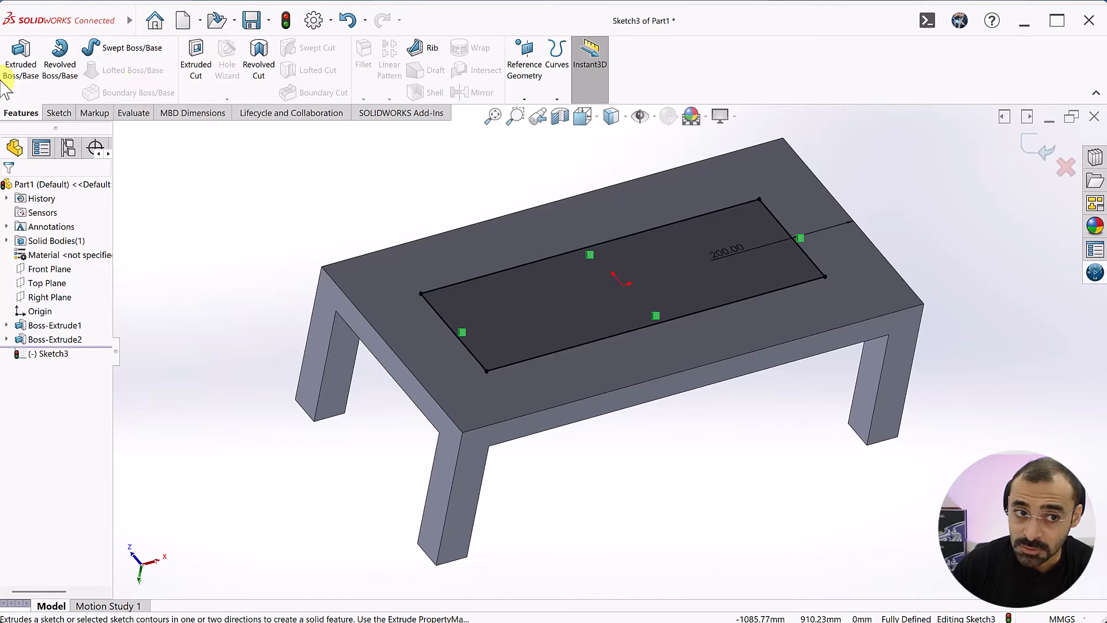
pyautogui.click(190, 75)
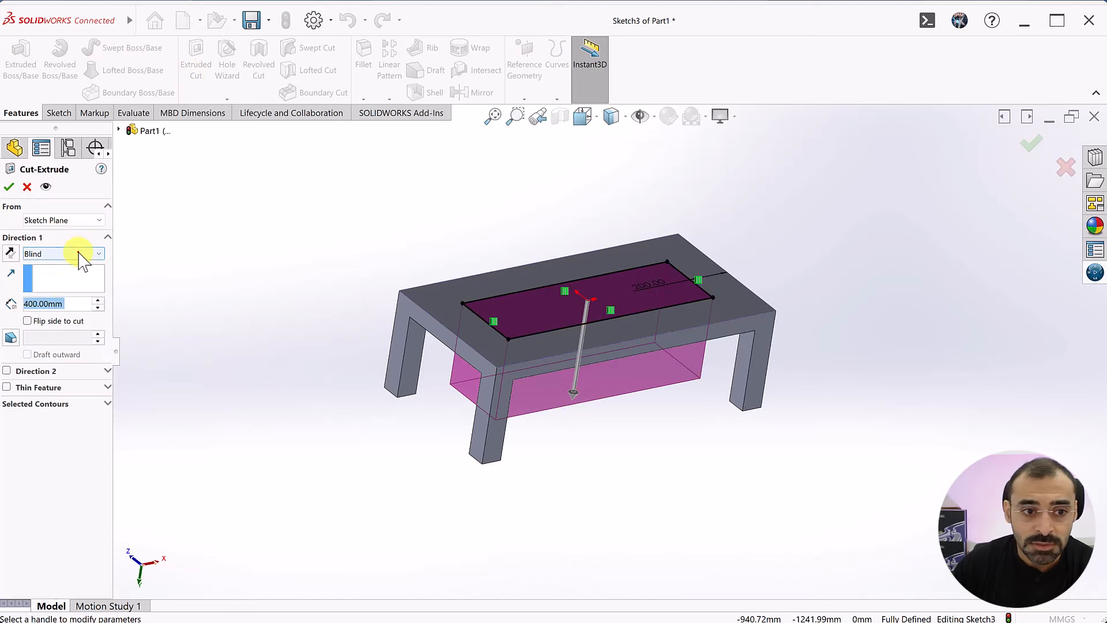
pyautogui.click(81, 254)
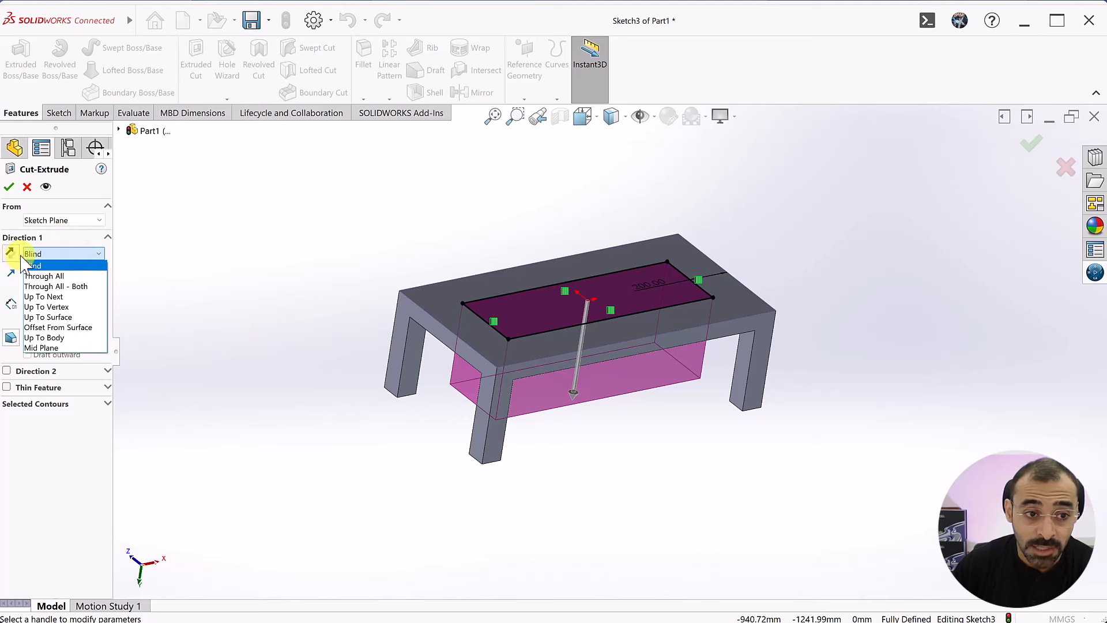
pyautogui.click(99, 276)
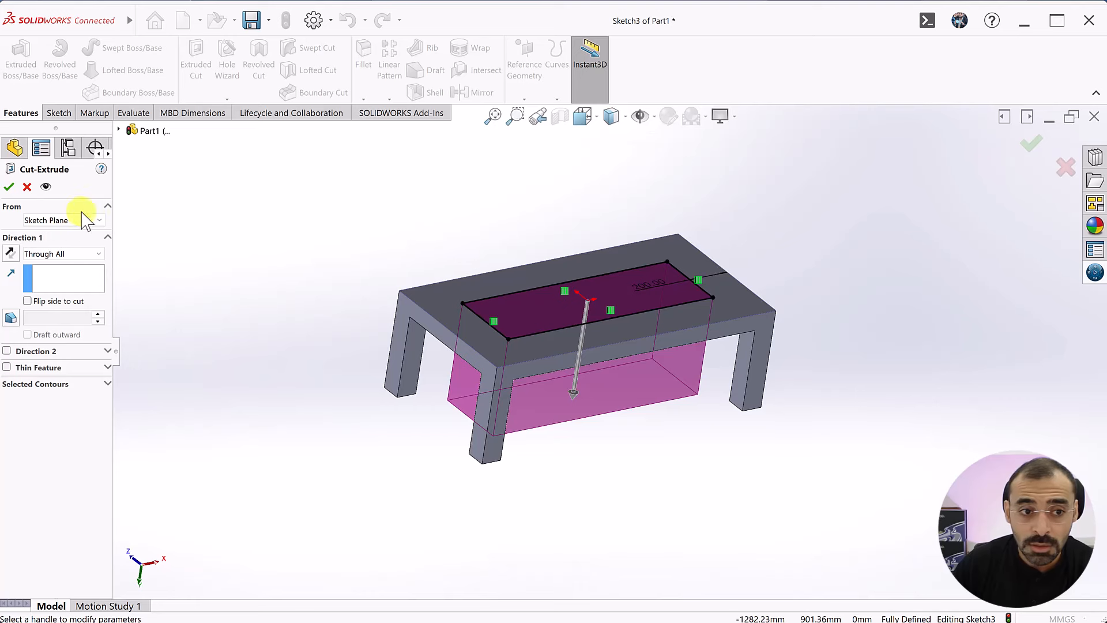
pyautogui.click(9, 186)
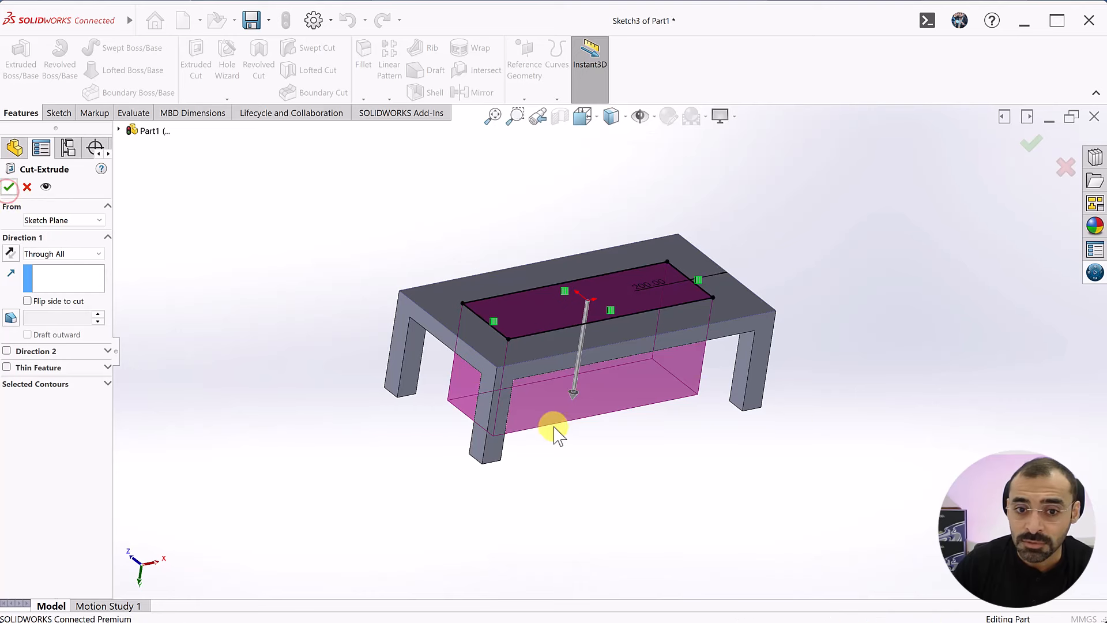
pyautogui.click(605, 468)
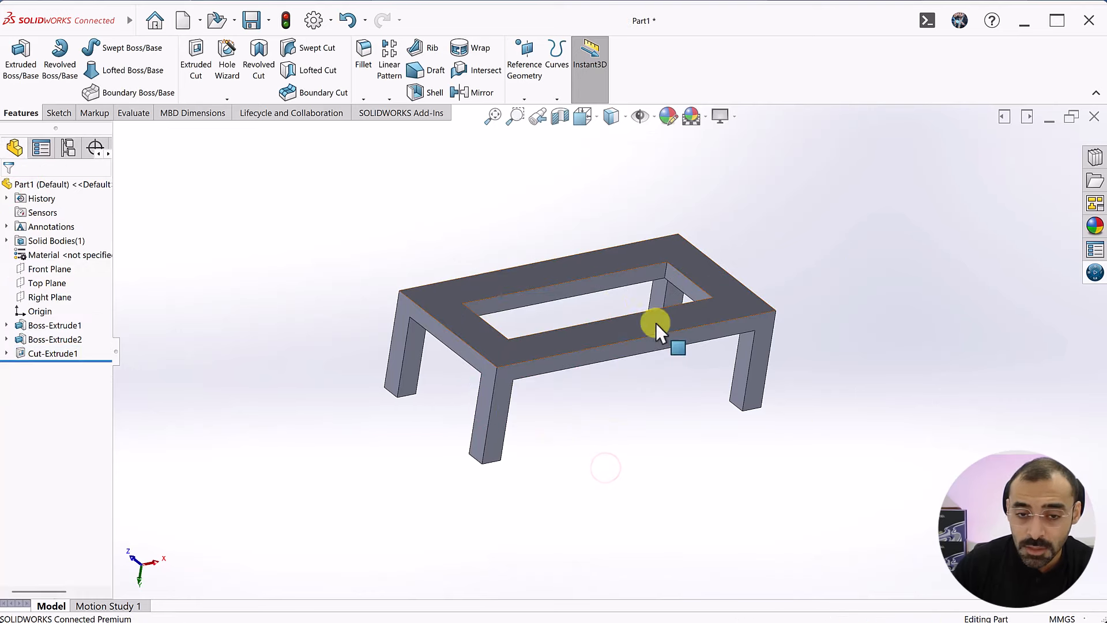
# Inspect the tabletop opening and the four legs from several angles and distances
pyautogui.moveTo(524, 290); pyautogui.dragTo(652, 328, button='middle')
pyautogui.scroll(-5, 652, 329)
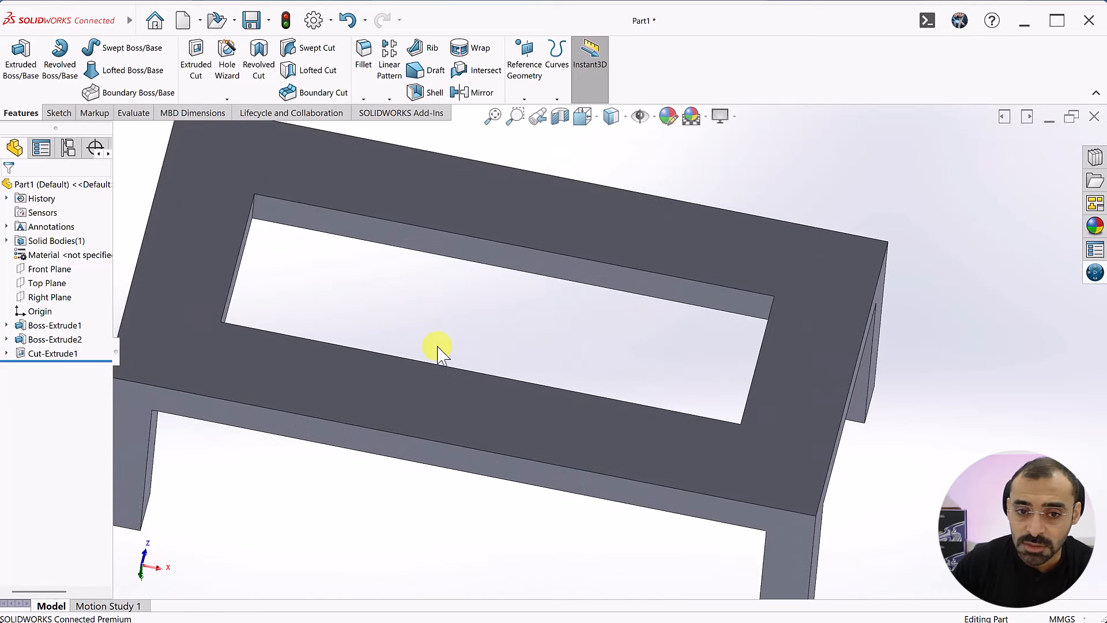
pyautogui.moveTo(588, 355); pyautogui.dragTo(573, 323, button='middle')
pyautogui.scroll(3, 528, 360)
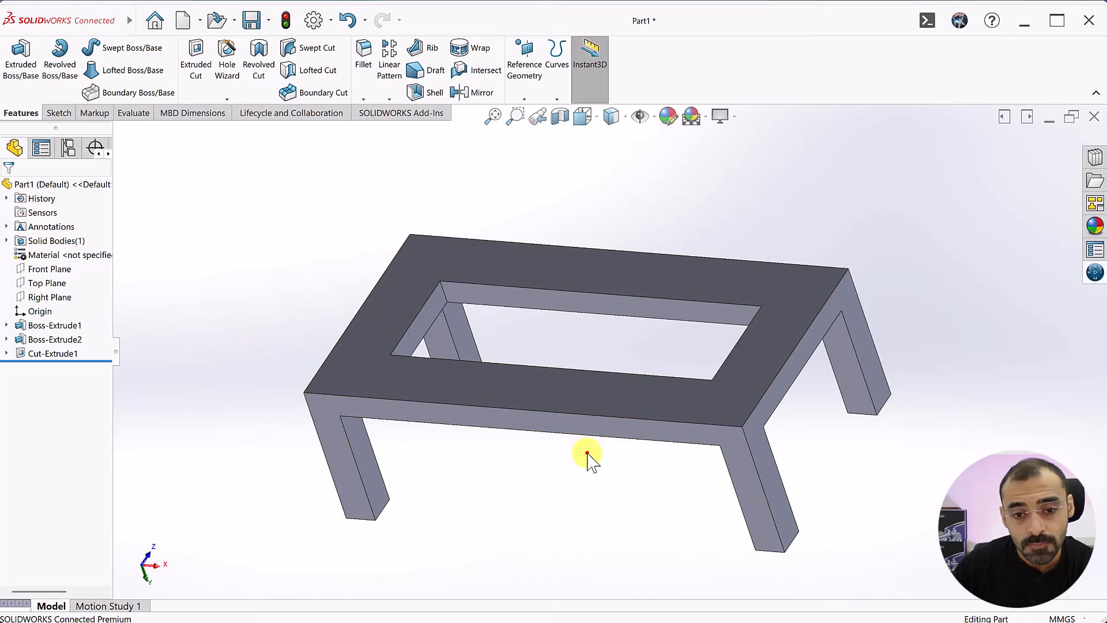
pyautogui.moveTo(587, 453); pyautogui.dragTo(595, 398, button='middle')
pyautogui.scroll(2, 595, 422)
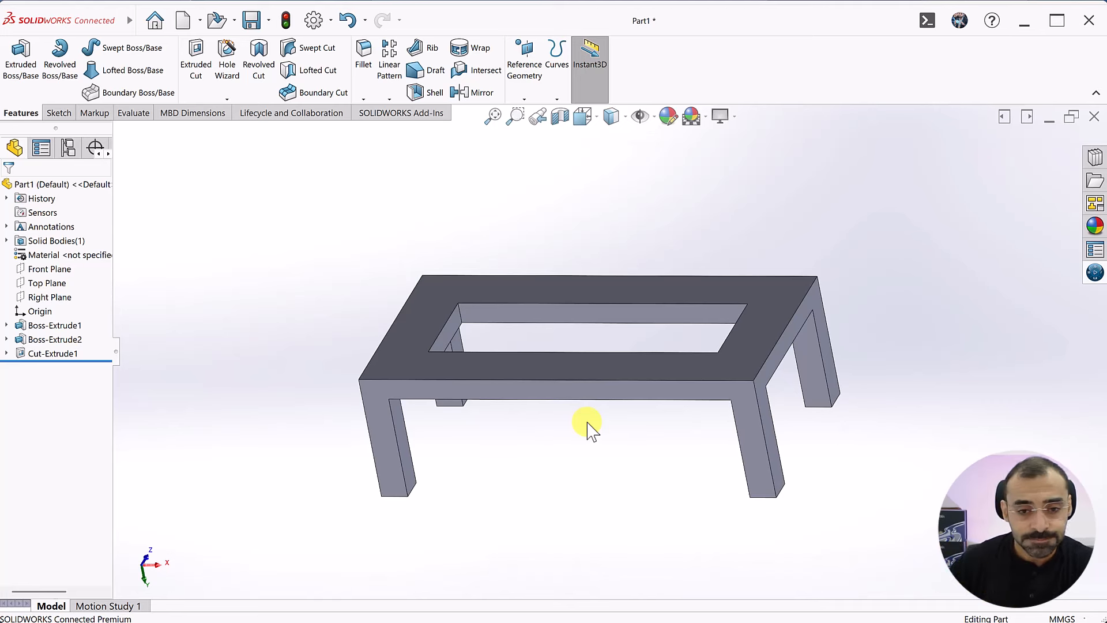
# Expand the cut feature and both boss extrusions in the feature tree to list their underlying sketches
pyautogui.click(68, 356)
pyautogui.click(7, 353)
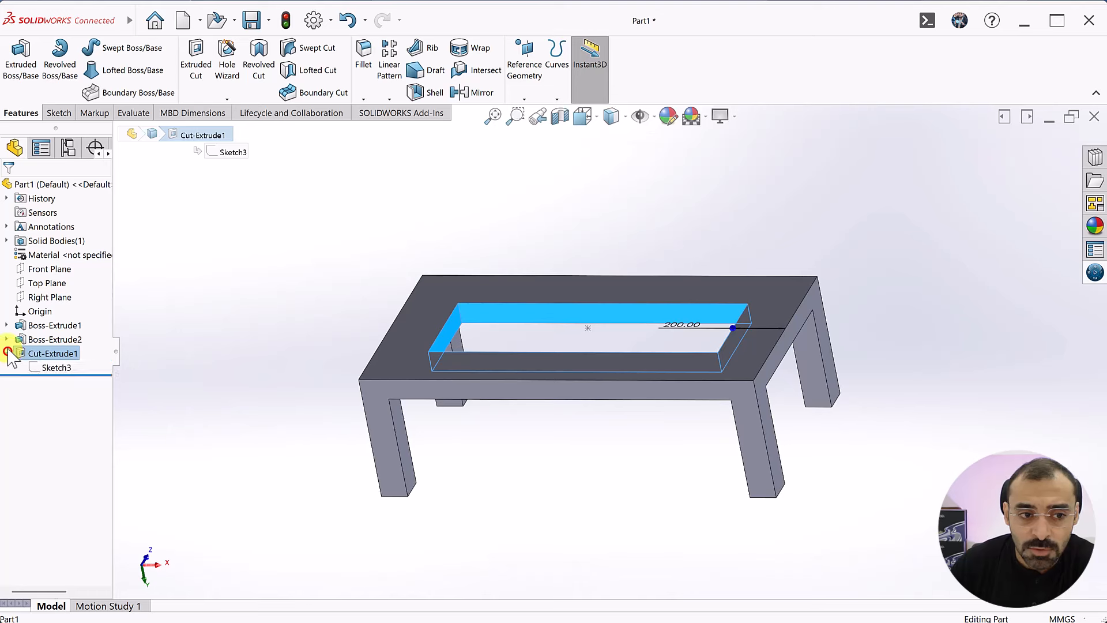
pyautogui.click(6, 339)
pyautogui.click(6, 325)
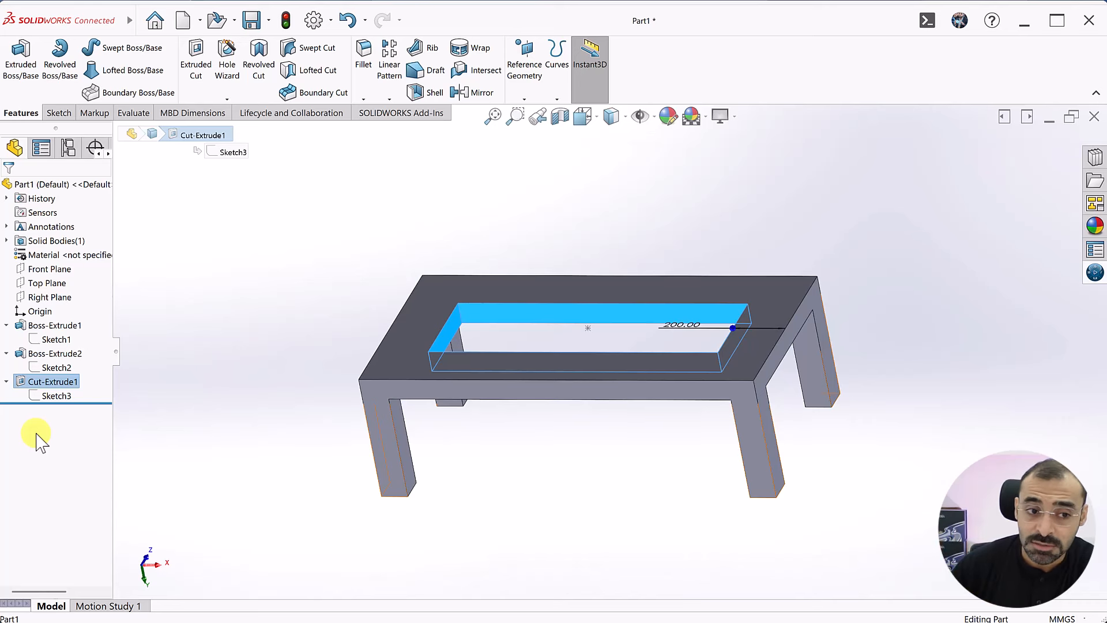
pyautogui.click(363, 308)
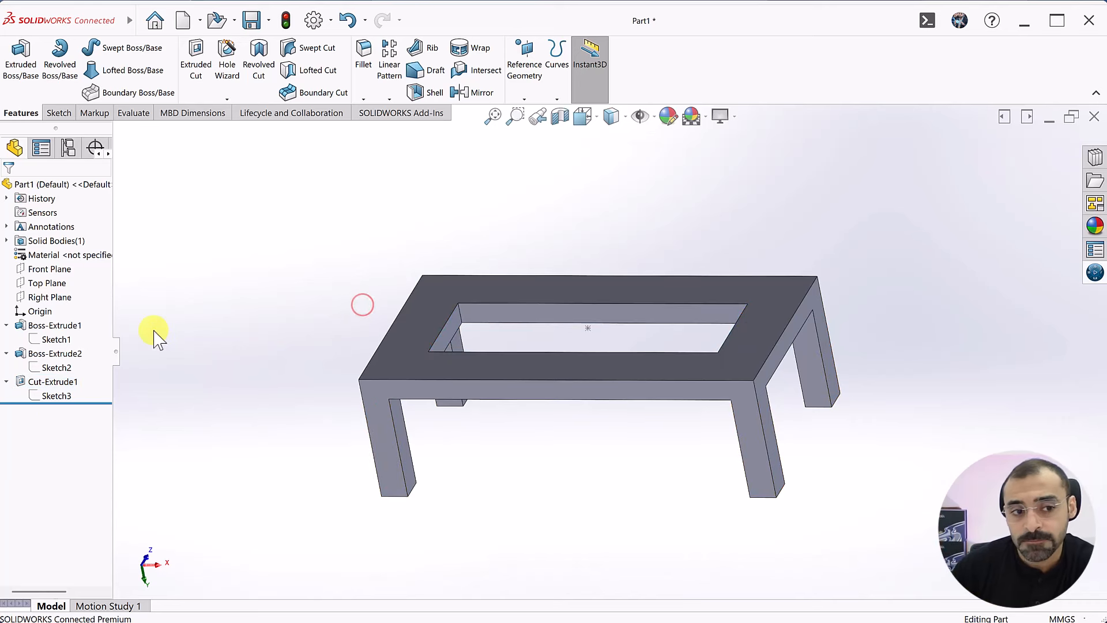
# Show the dimensions of Sketch1 on the tabletop and examine the slab's length and width
pyautogui.click(45, 340)
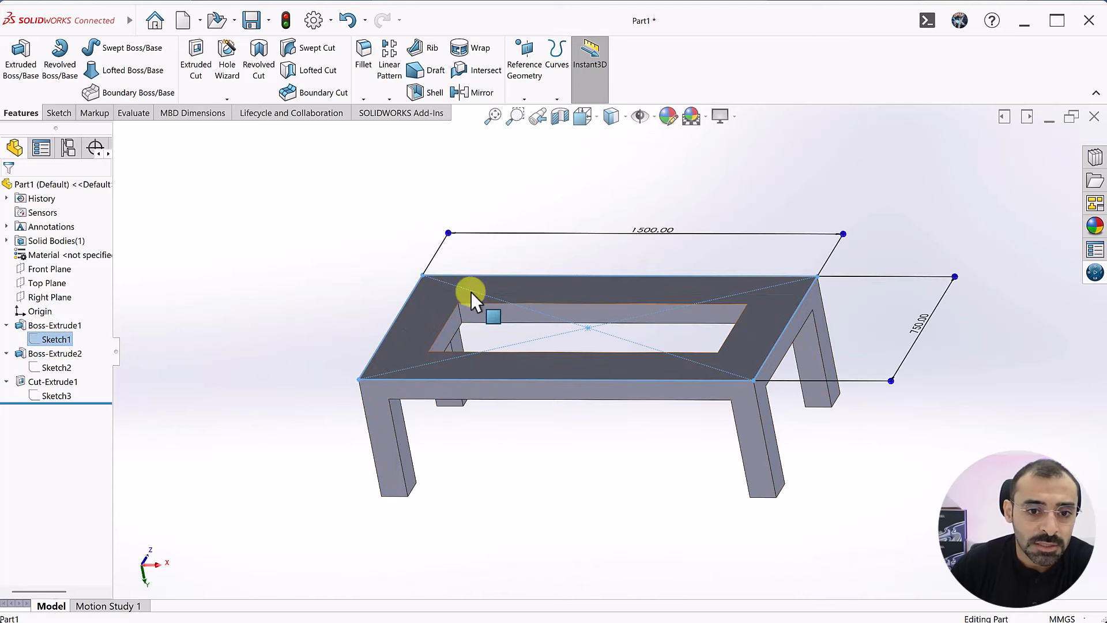
pyautogui.moveTo(469, 292); pyautogui.dragTo(461, 308, button='middle')
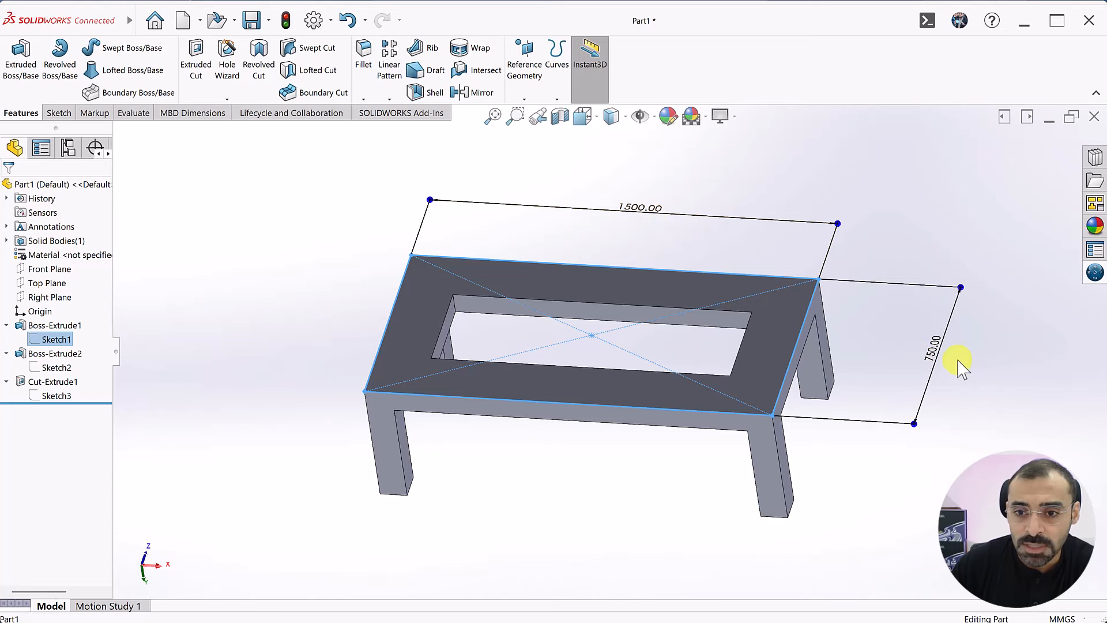
pyautogui.moveTo(909, 394); pyautogui.dragTo(919, 390, button='middle')
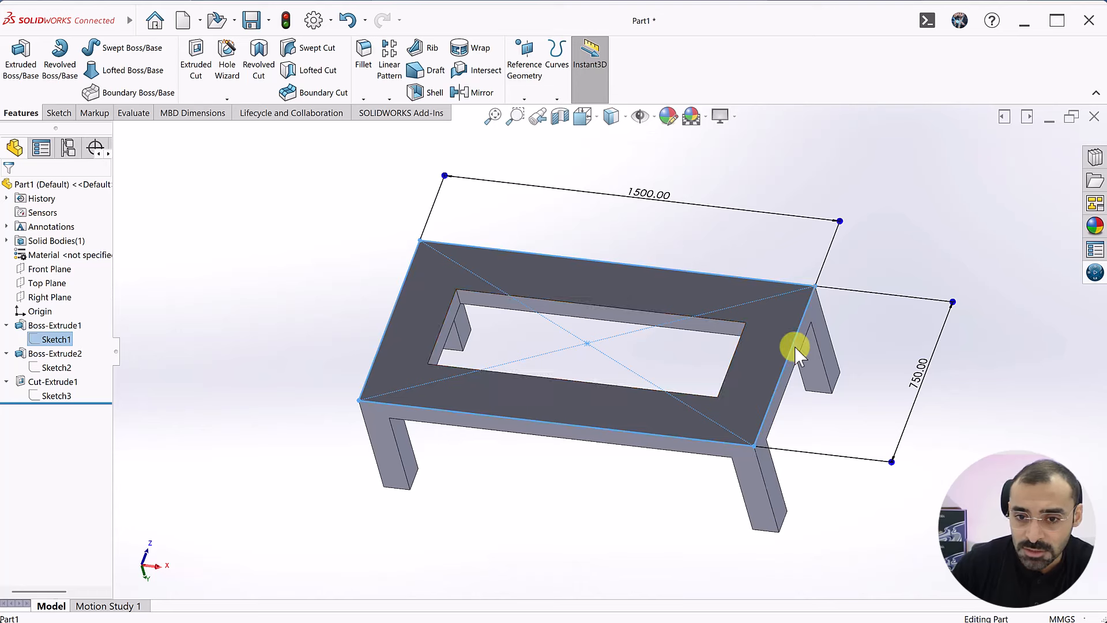
pyautogui.click(296, 389)
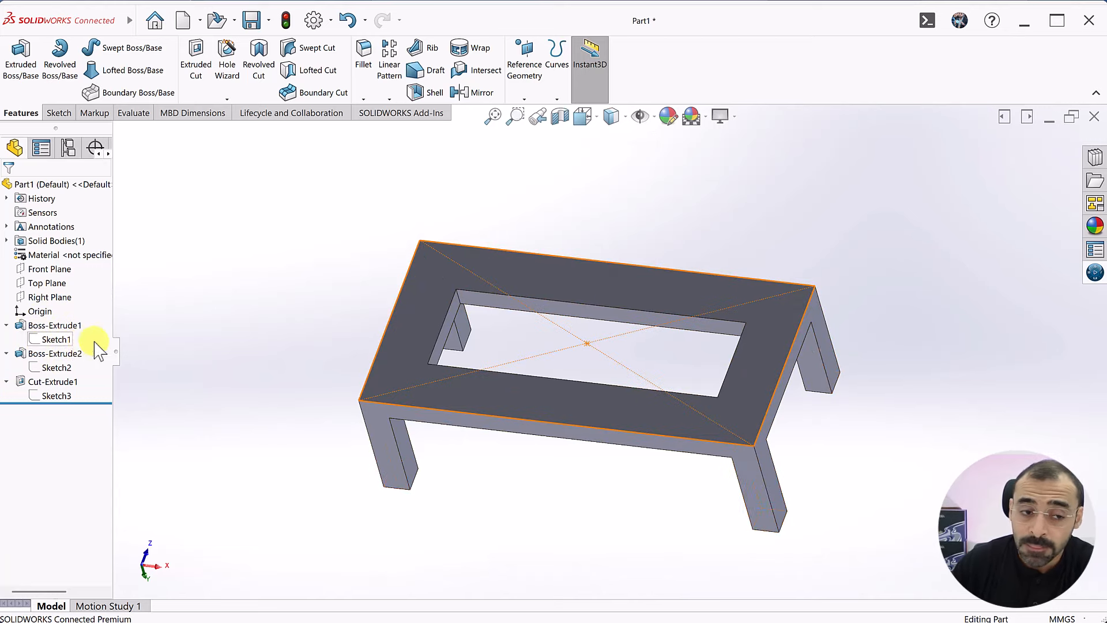
# Change the 750 mm width dimension in Sketch1 to 1000 mm and rebuild the part
pyautogui.click(57, 340)
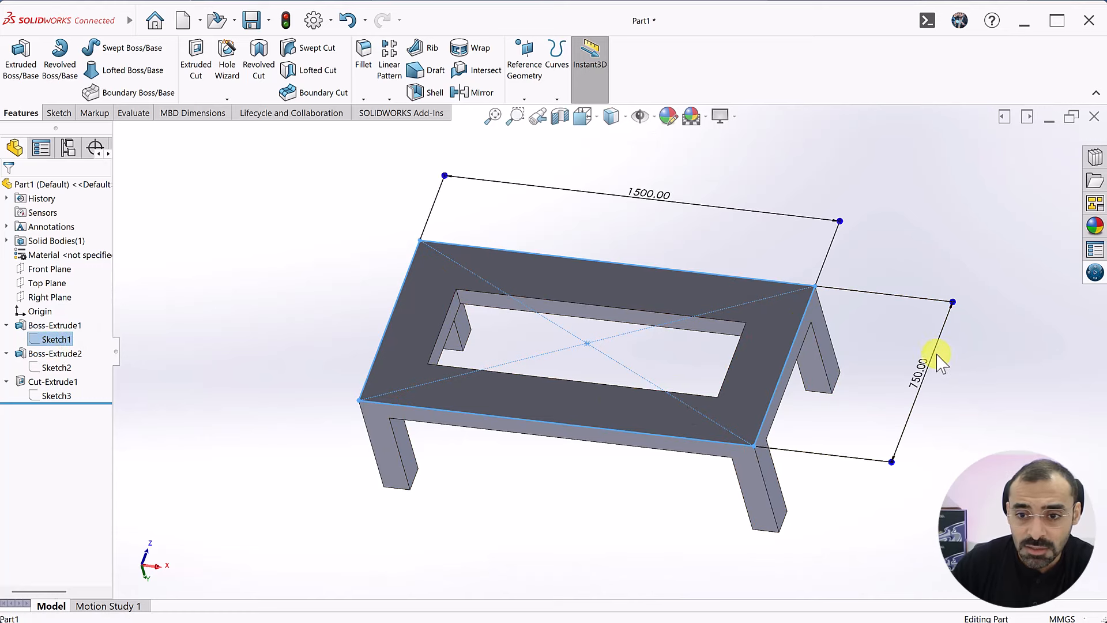
pyautogui.doubleClick(919, 377)
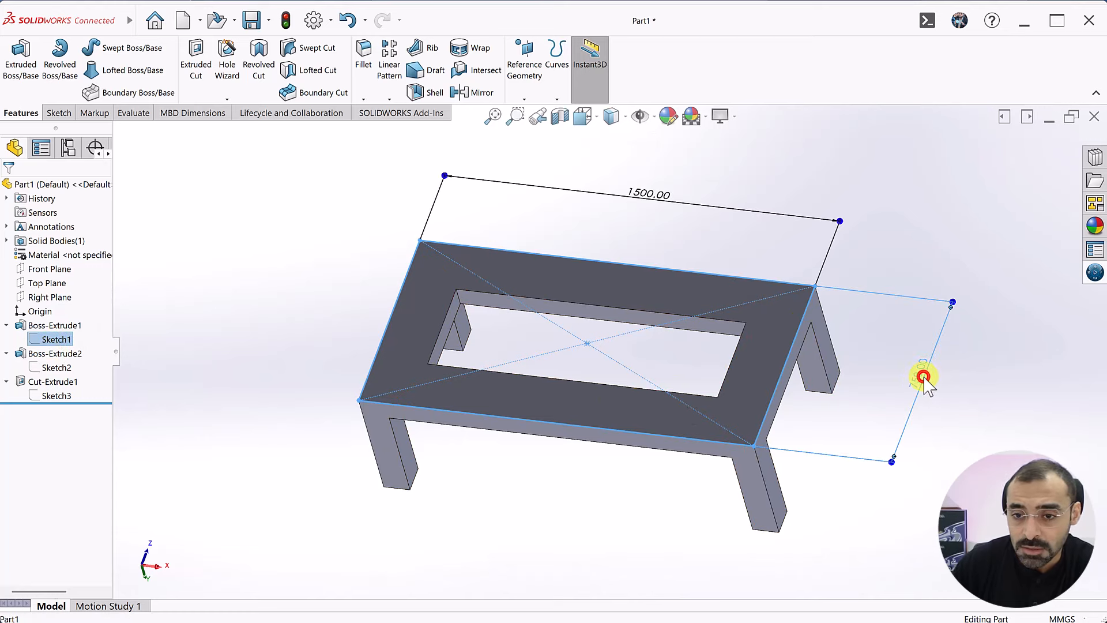
pyautogui.write('1000')
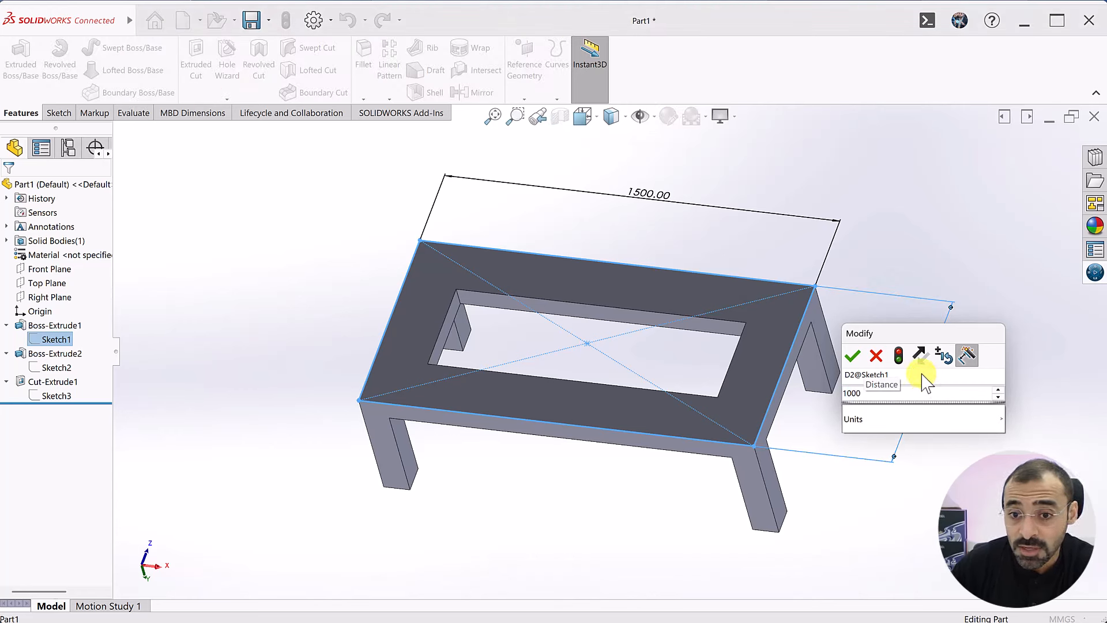
pyautogui.click(852, 355)
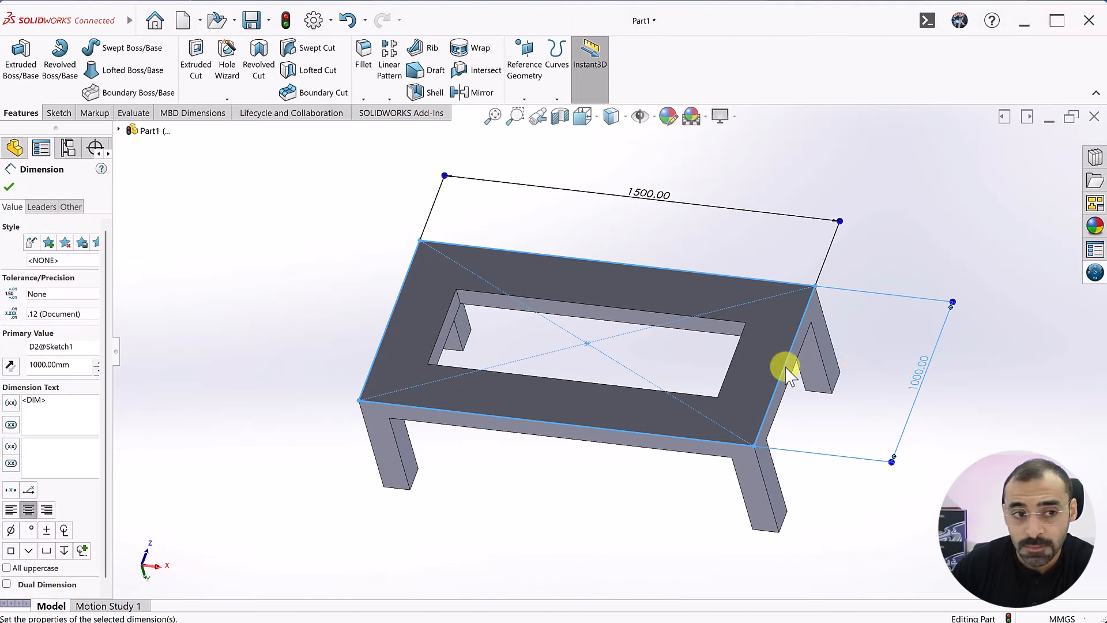
pyautogui.click(8, 186)
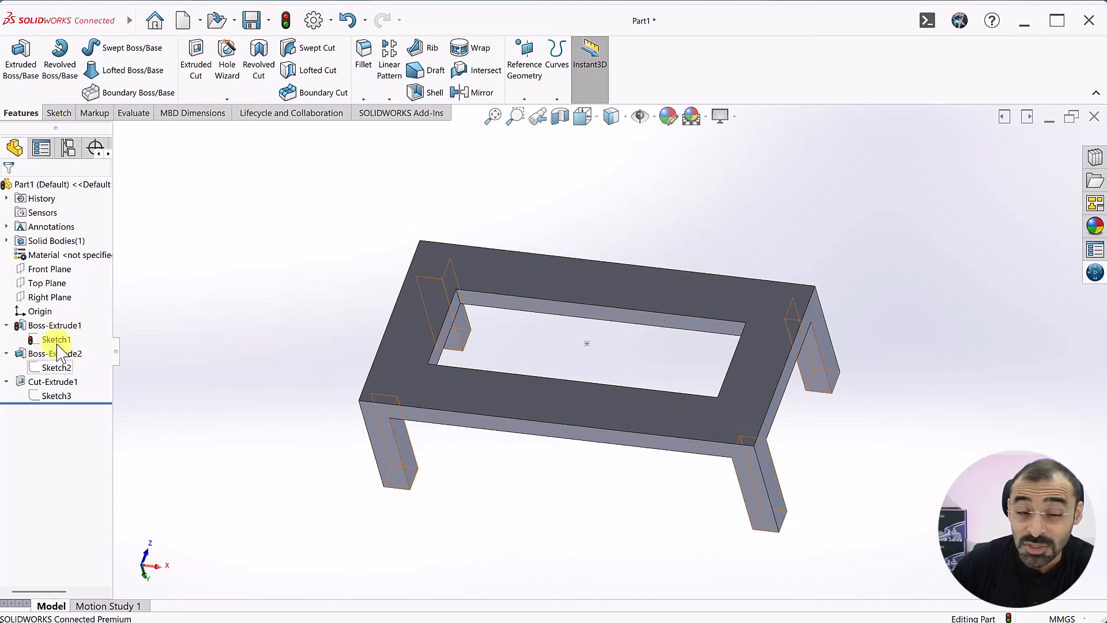
pyautogui.click(285, 23)
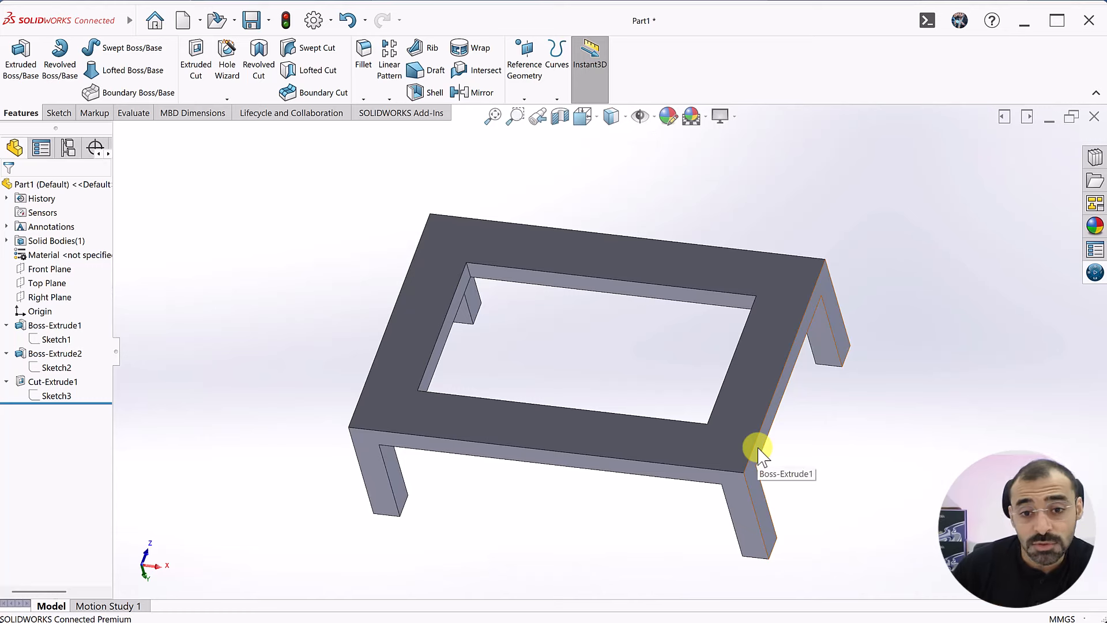
# Examine the rebuilt table from below, above and the sides, checking the leg positions and the opening's border
pyautogui.moveTo(781, 473); pyautogui.dragTo(781, 338, button='middle')
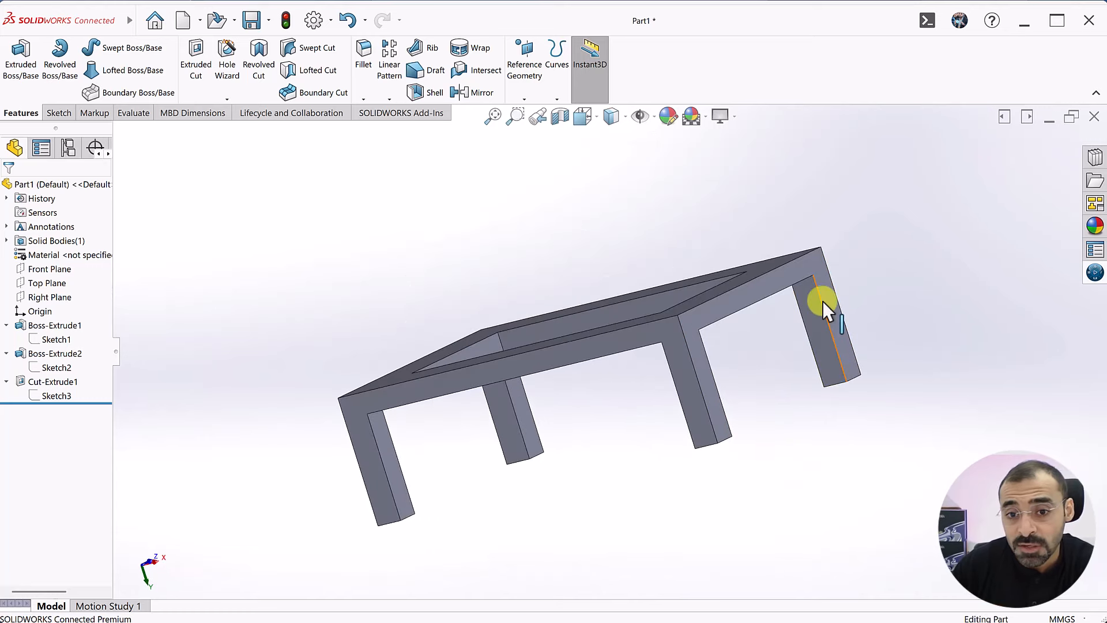
pyautogui.moveTo(531, 440); pyautogui.dragTo(506, 420, button='middle')
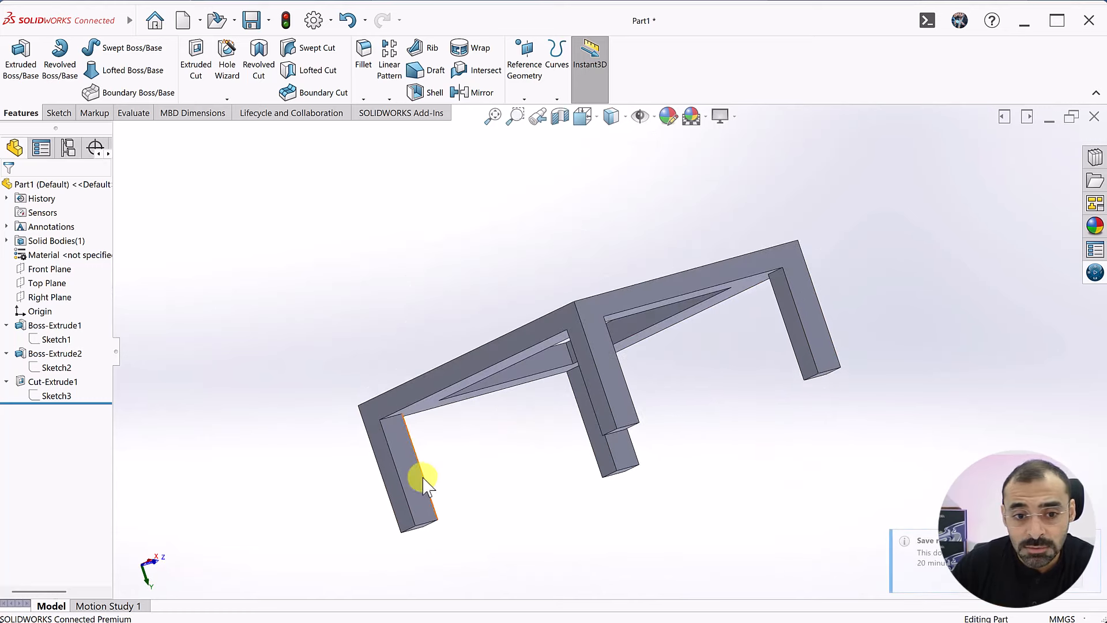
pyautogui.moveTo(420, 482); pyautogui.dragTo(536, 469, button='middle')
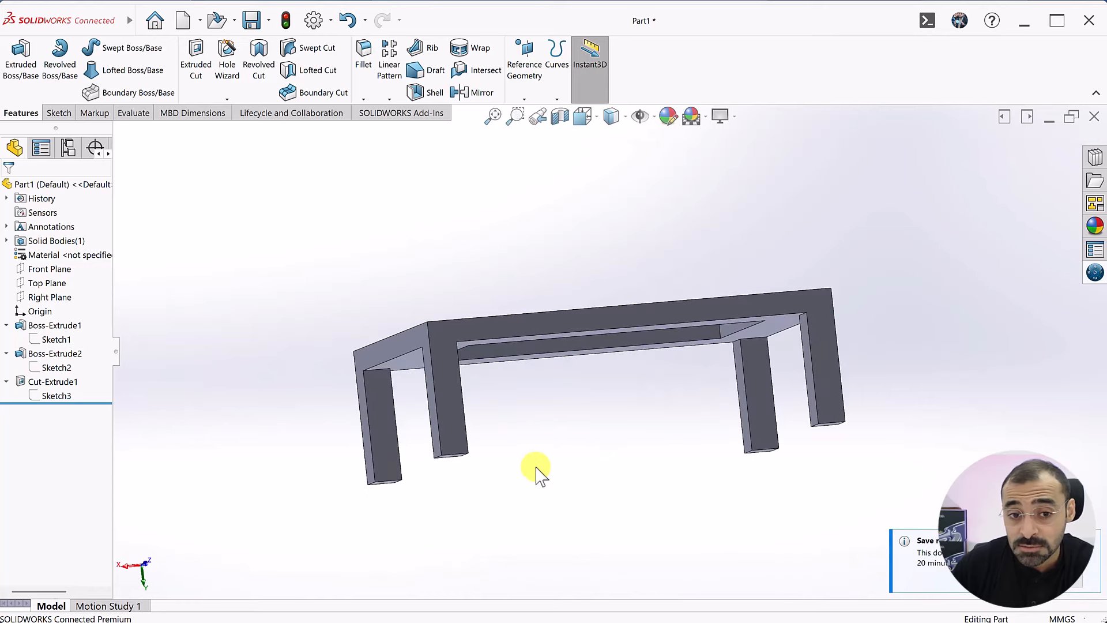
pyautogui.moveTo(393, 345); pyautogui.dragTo(465, 384, button='middle')
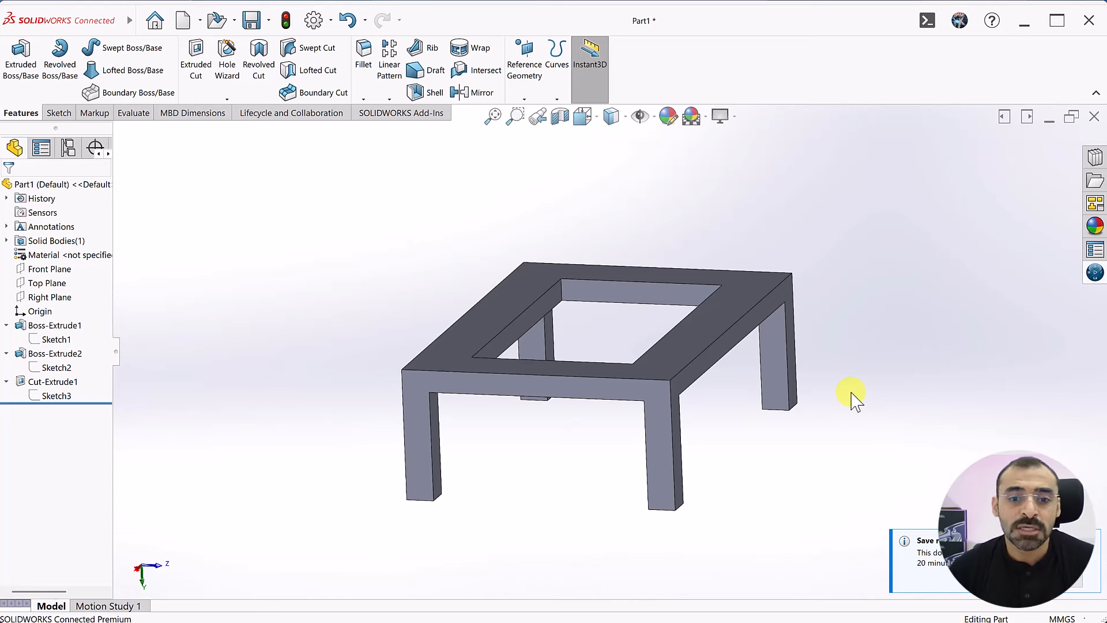
pyautogui.moveTo(852, 370); pyautogui.dragTo(909, 452, button='middle')
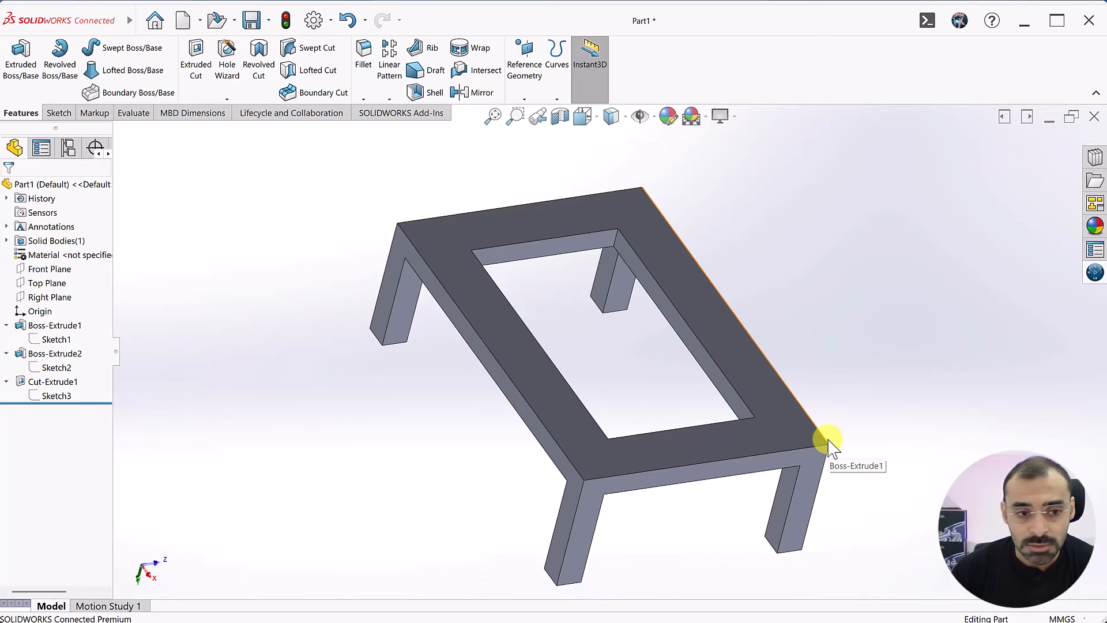
pyautogui.moveTo(395, 143); pyautogui.dragTo(569, 285, button='middle')
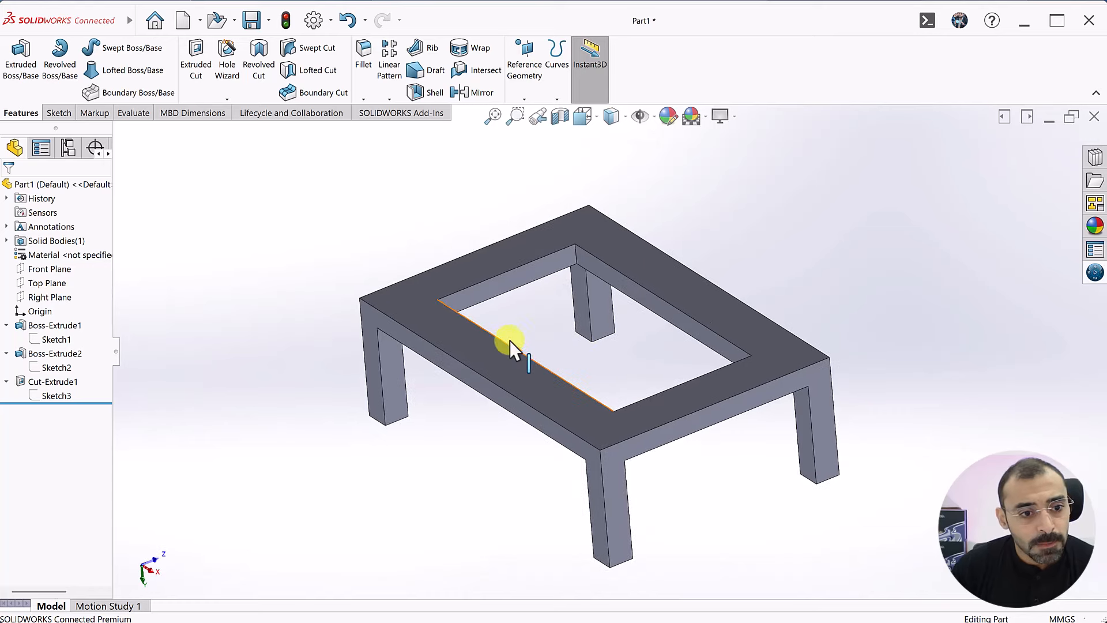
pyautogui.moveTo(510, 345)
pyautogui.mouseDown(button='middle')
pyautogui.moveTo(680, 338)
pyautogui.moveTo(634, 354)
pyautogui.moveTo(490, 338)
pyautogui.mouseUp(button='middle')
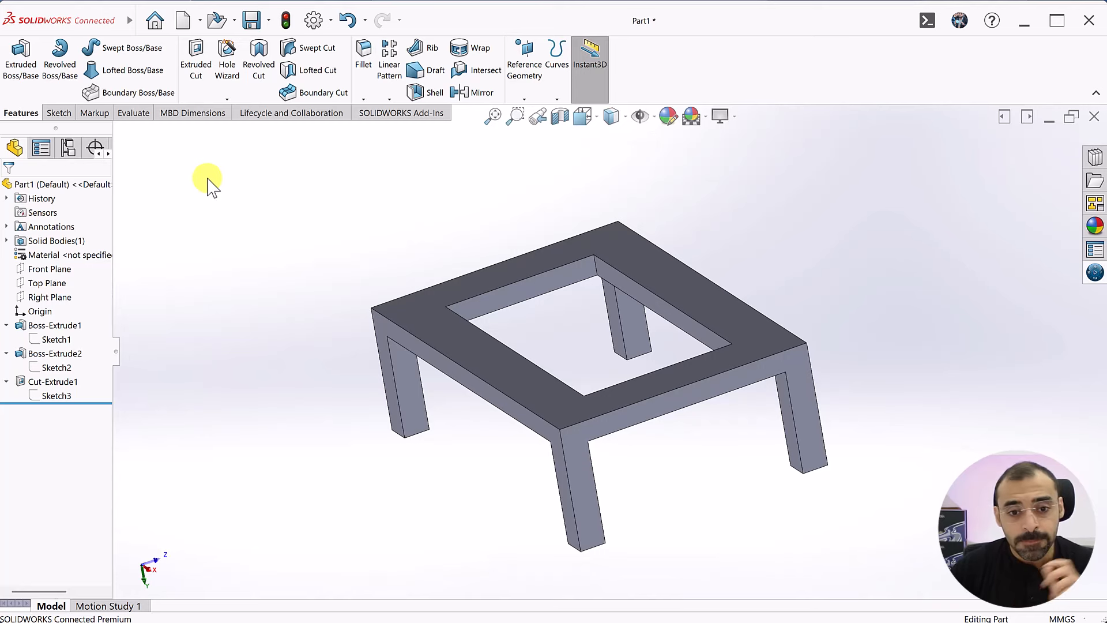
pyautogui.moveTo(383, 354); pyautogui.dragTo(377, 396, button='middle')
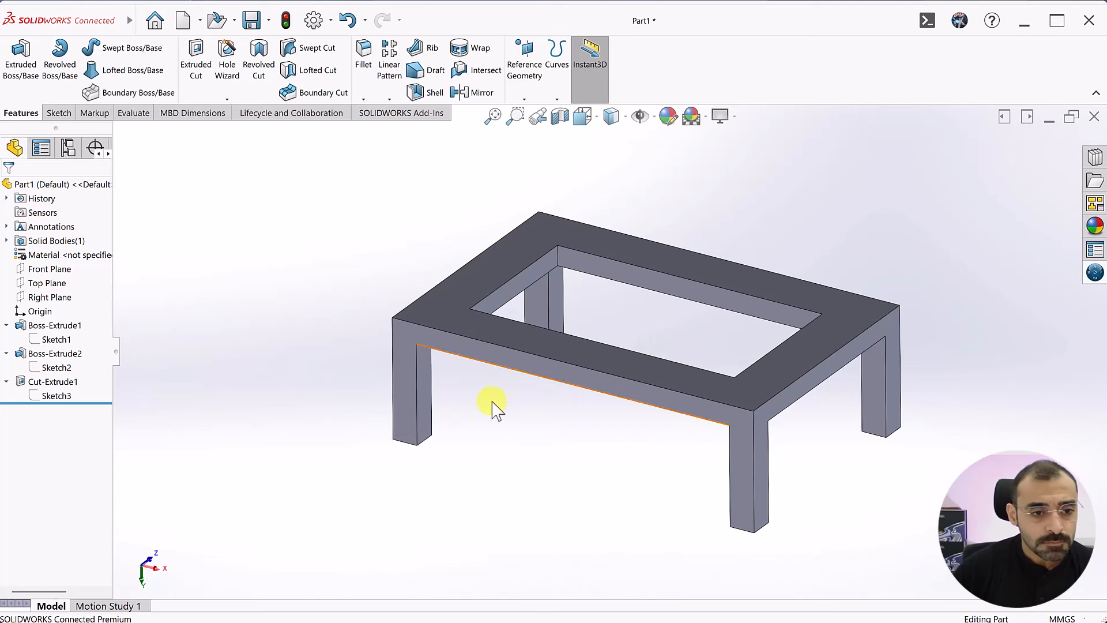
pyautogui.moveTo(471, 431); pyautogui.dragTo(435, 432, button='middle')
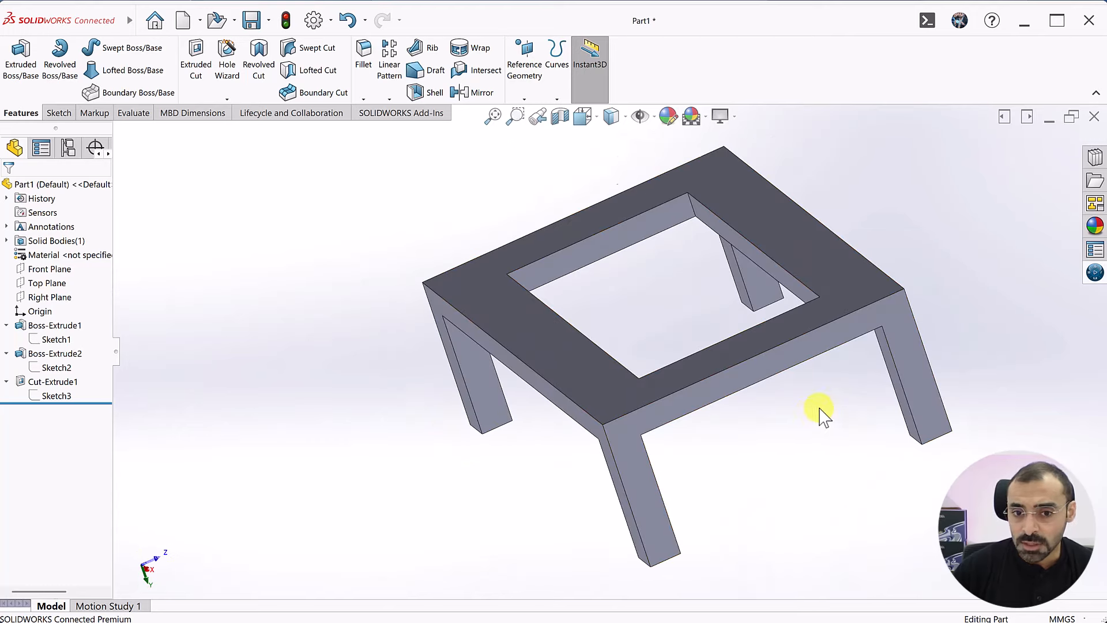
pyautogui.moveTo(822, 413); pyautogui.dragTo(680, 345, button='middle')
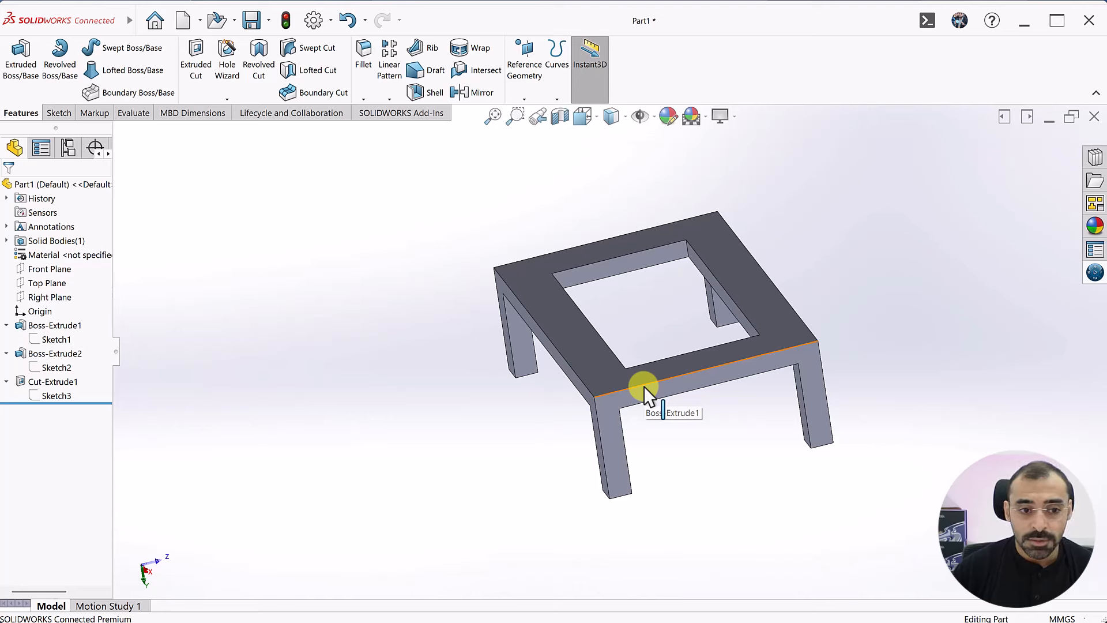
pyautogui.moveTo(711, 358); pyautogui.dragTo(717, 351, button='middle')
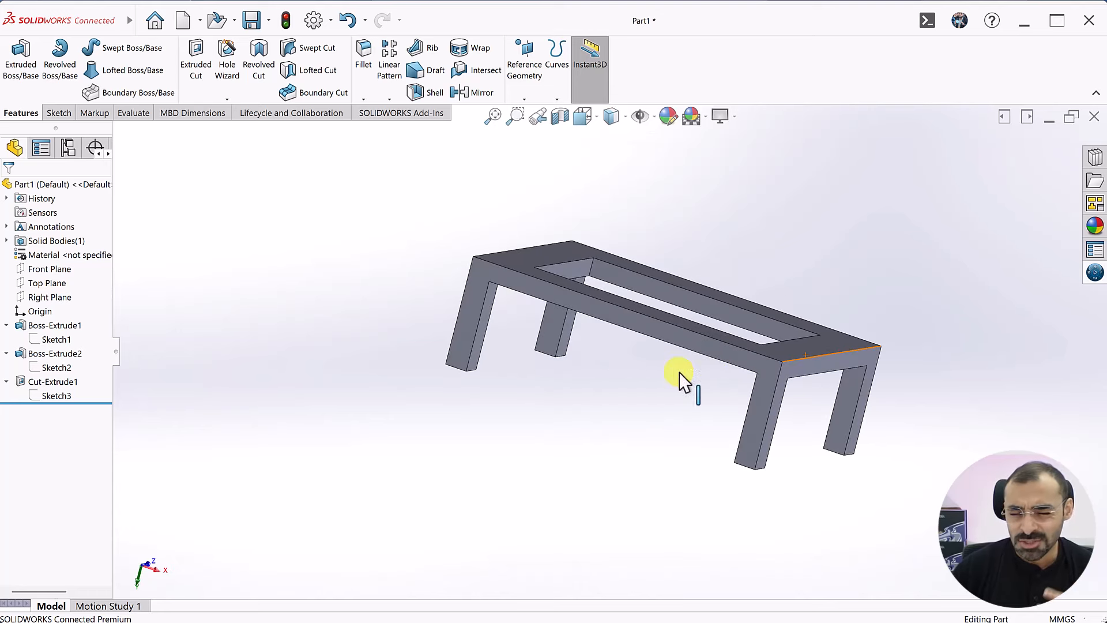